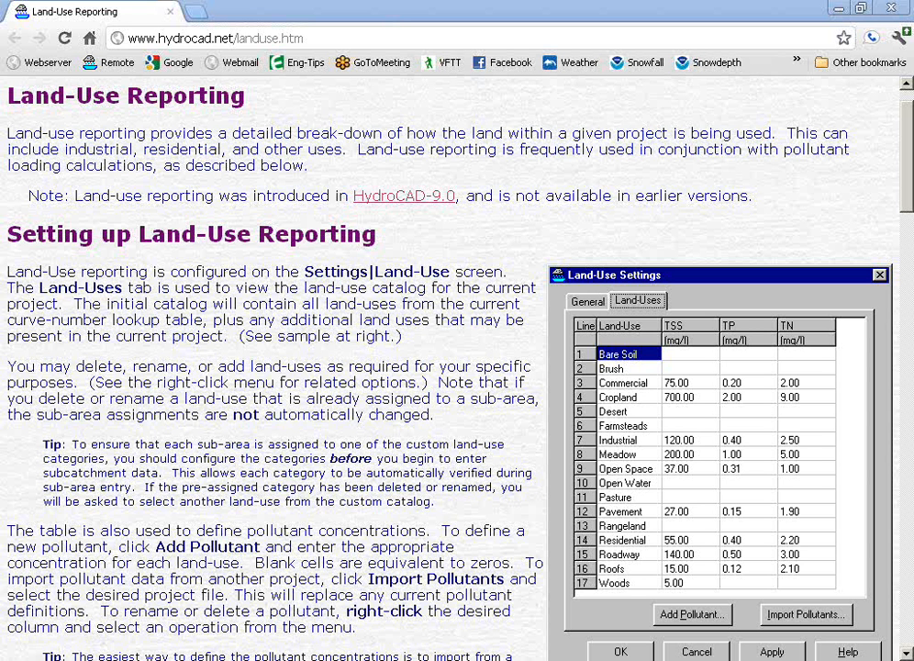
Step: Turn on land-use reporting for the HydroCAD project and accept default land-use assignments for the unassigned sub-areas
left_click(892, 10)
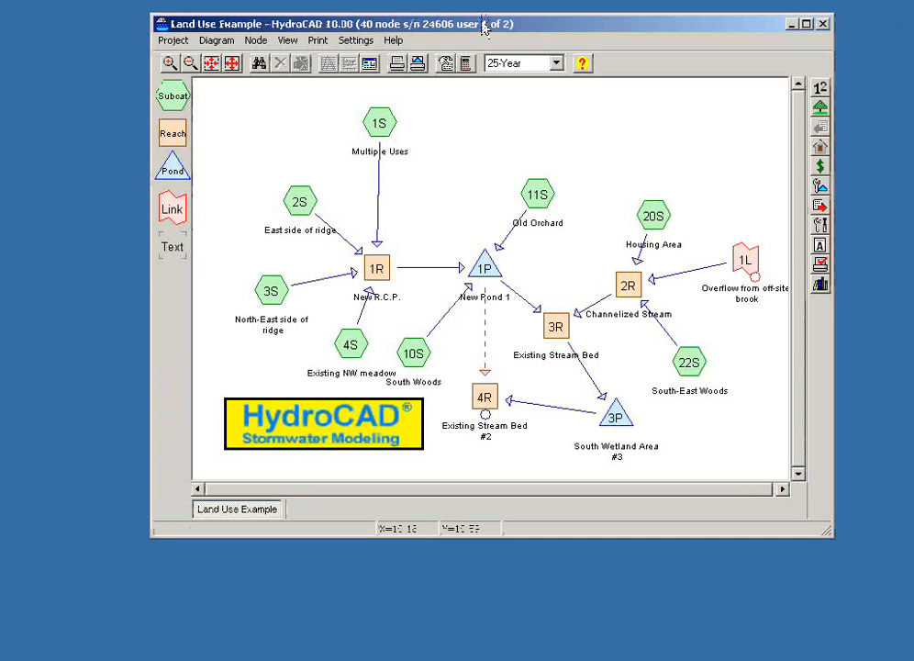
left_click_drag(484, 34, 479, 50)
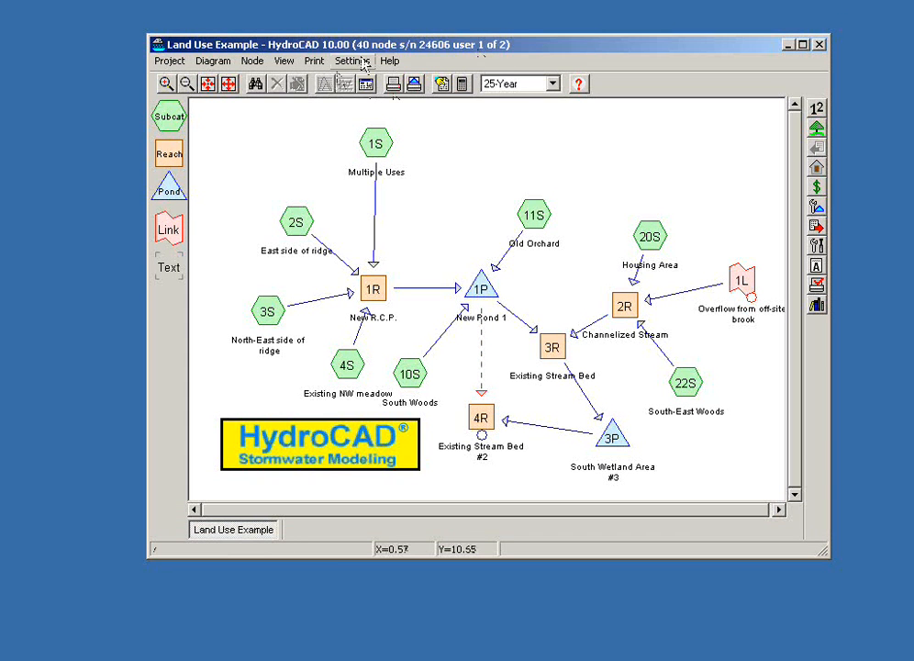
left_click(361, 61)
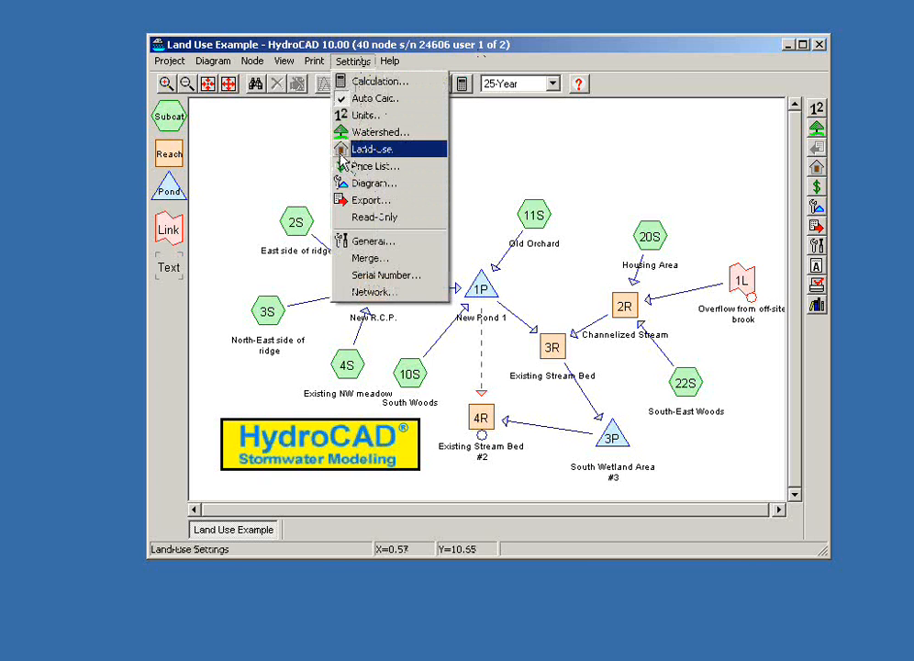
left_click(669, 57)
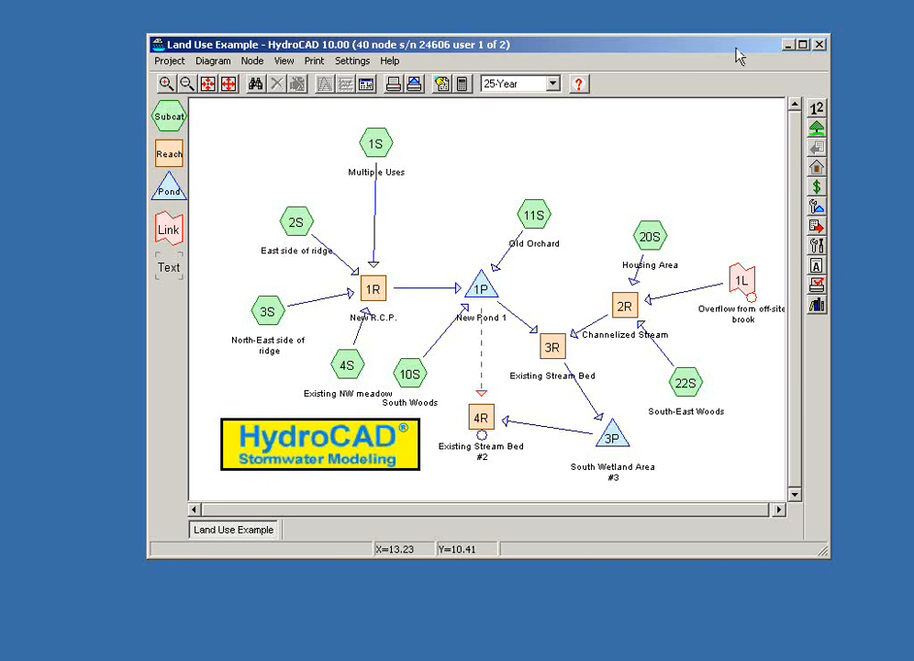
left_click(818, 170)
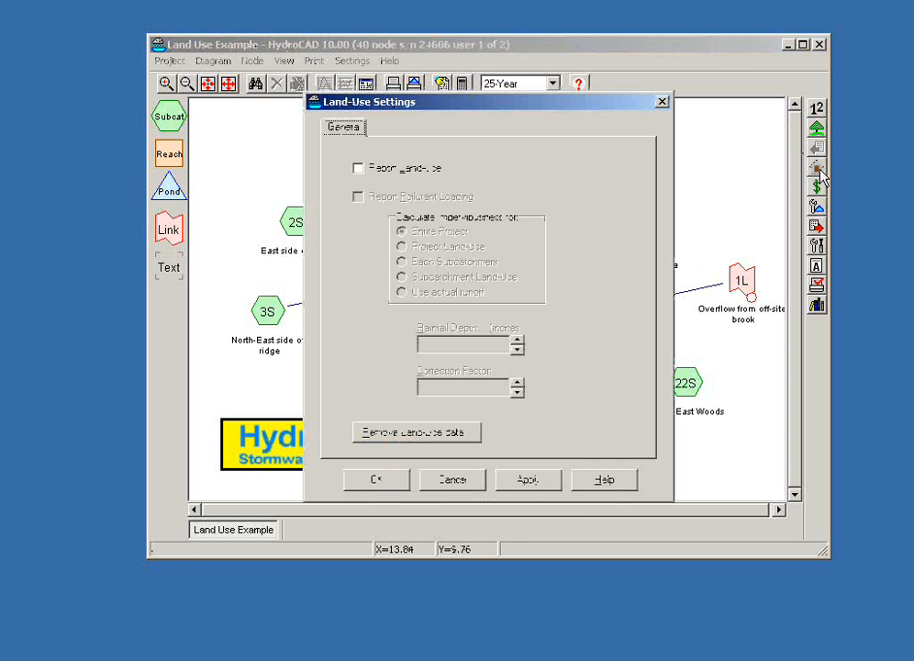
left_click(358, 169)
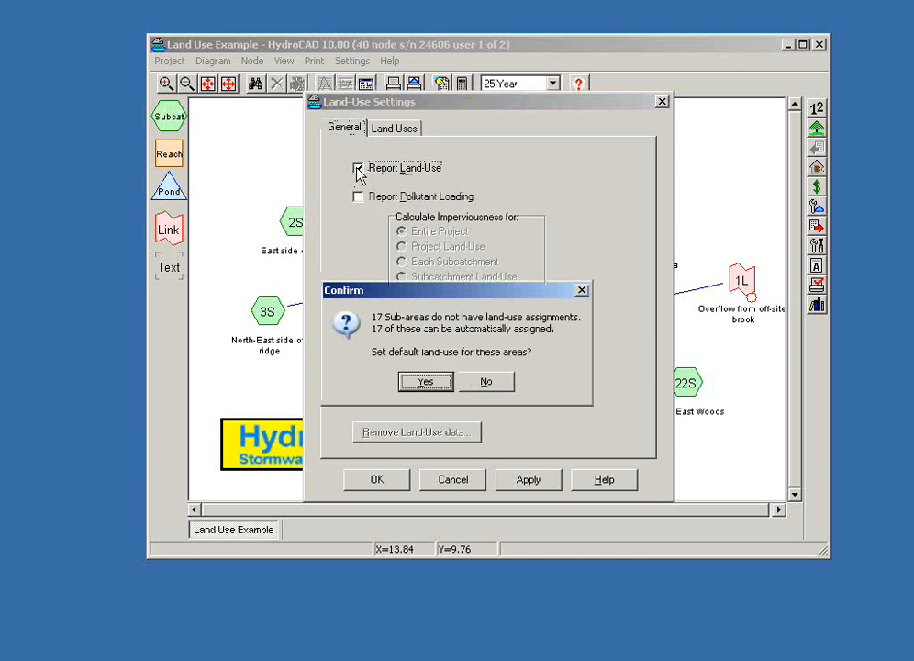
left_click_drag(443, 294, 472, 244)
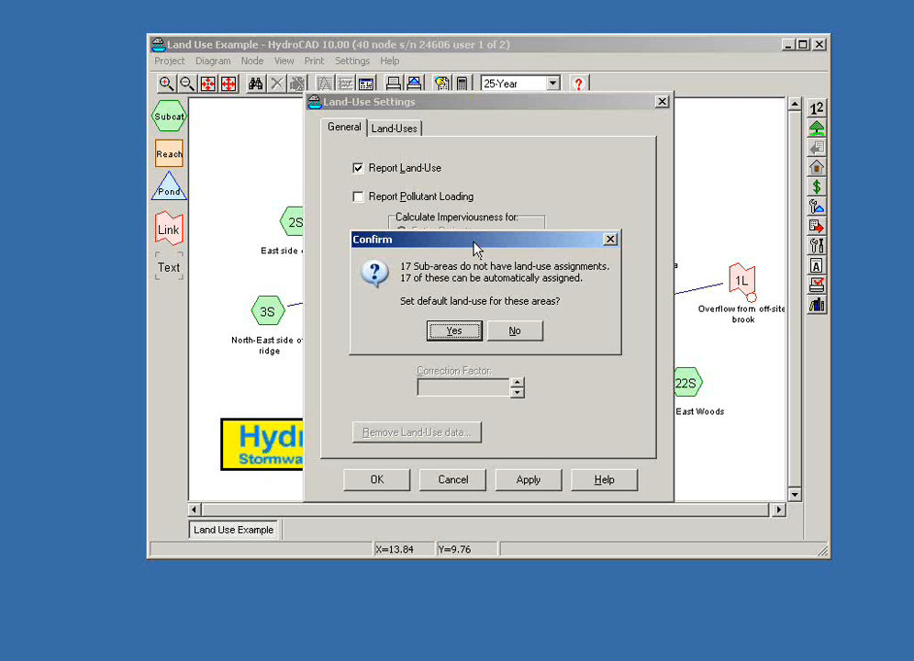
left_click(456, 334)
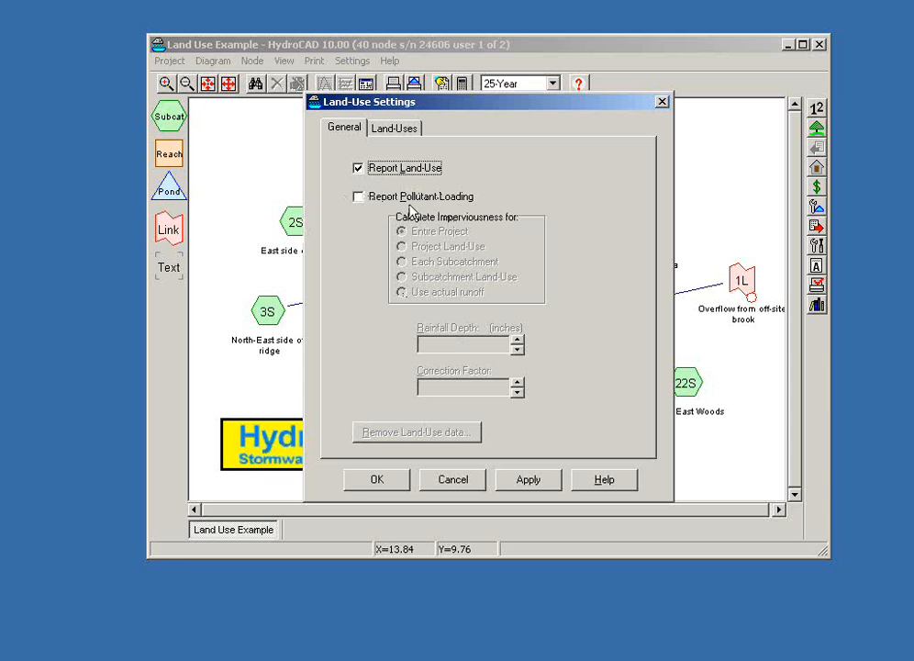
Step: Add a Warehouse land use after Woods in the project's land-use catalog and save the settings
left_click(395, 131)
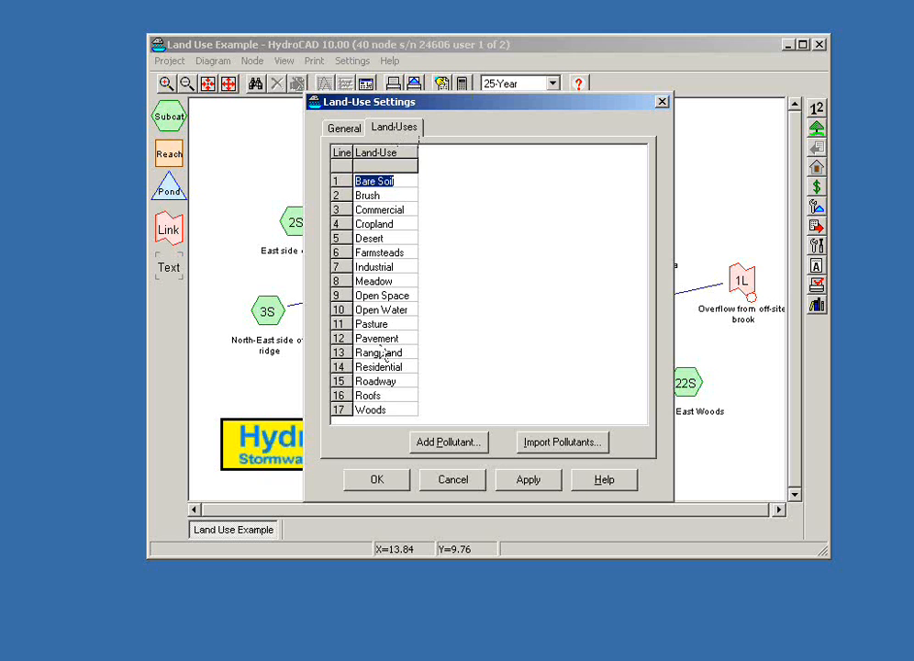
left_click(408, 409)
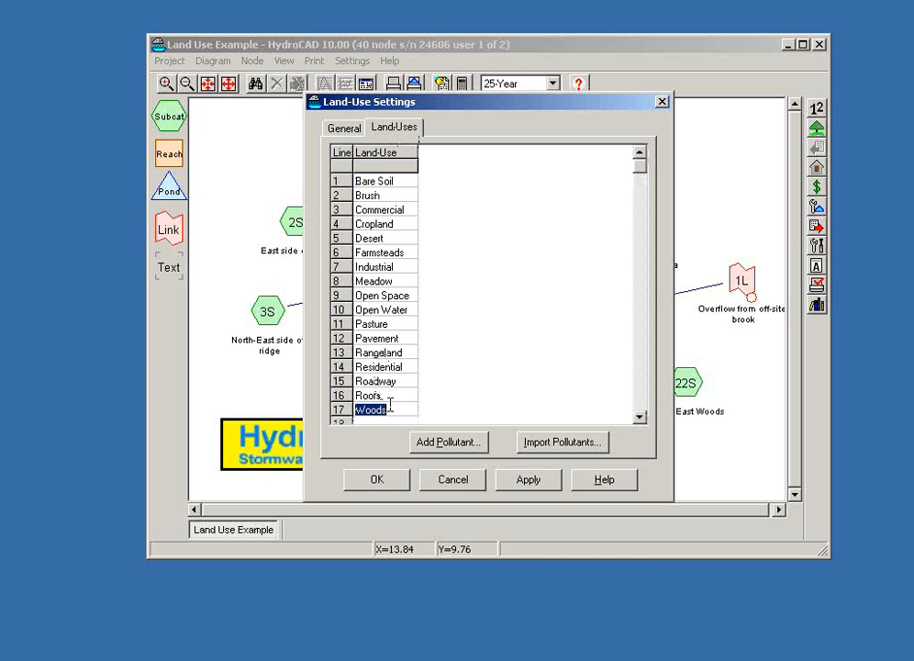
key("Down")
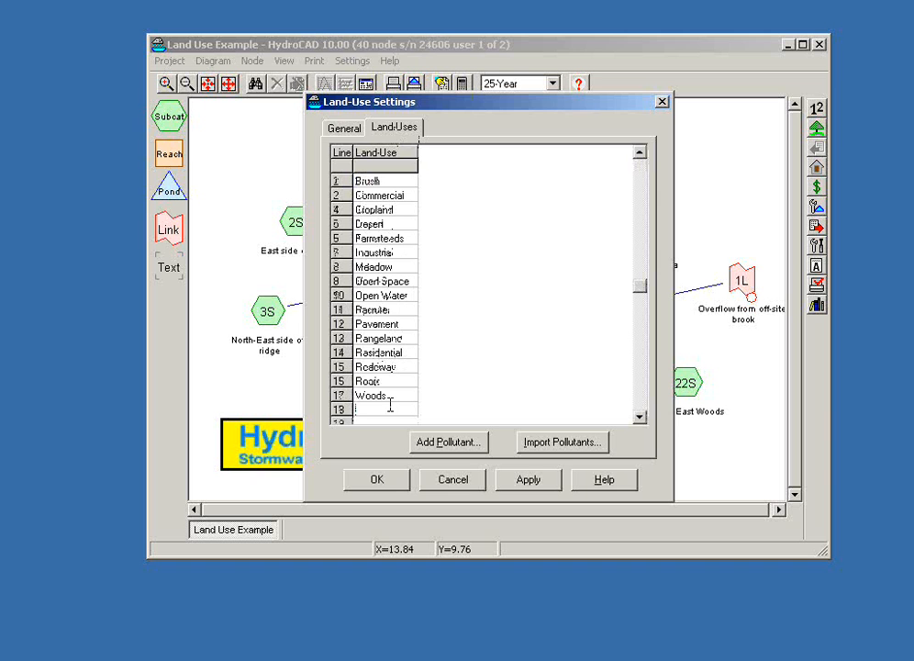
type("Warehouse")
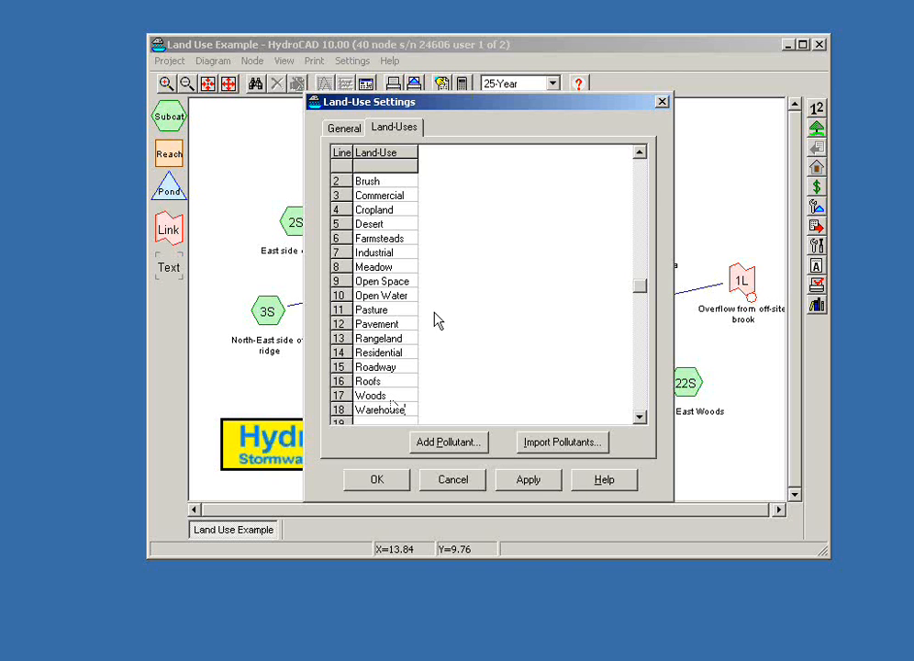
left_click(374, 479)
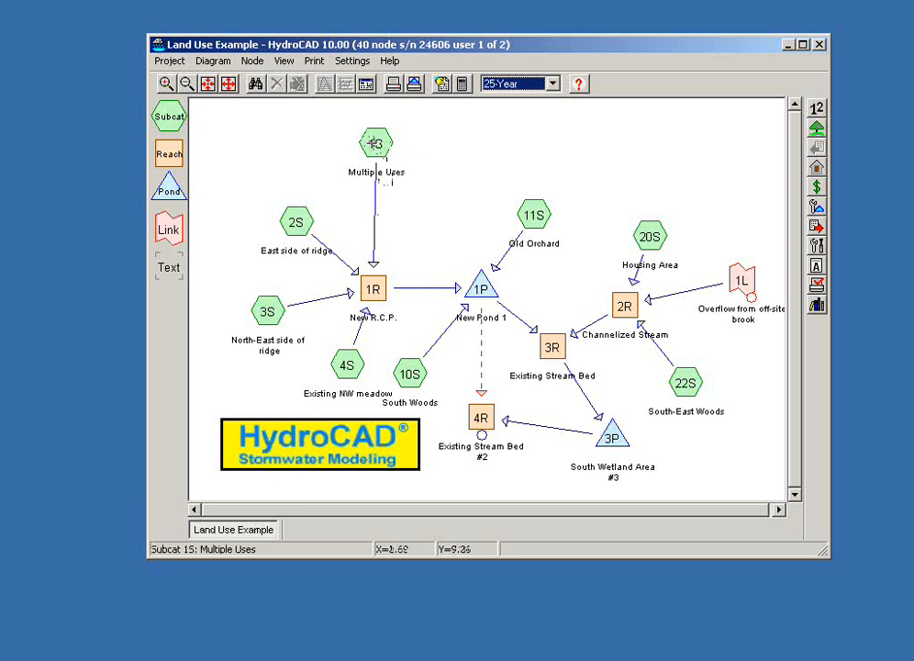
Step: Examine the summary report of subcatchment 1S, comparing each area's description with its assigned land use
double_click(376, 142)
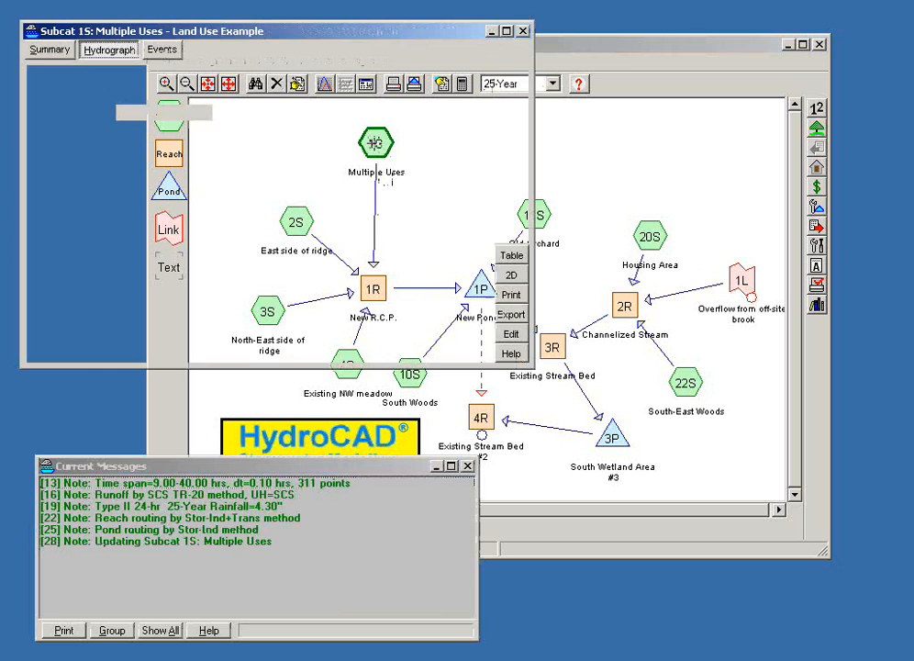
left_click(52, 52)
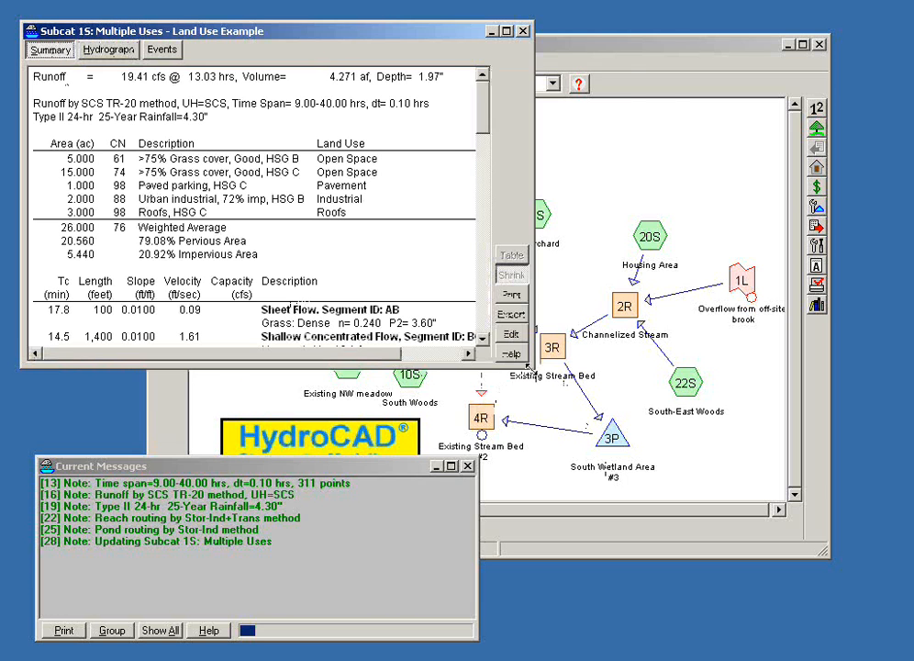
left_click_drag(529, 368, 693, 523)
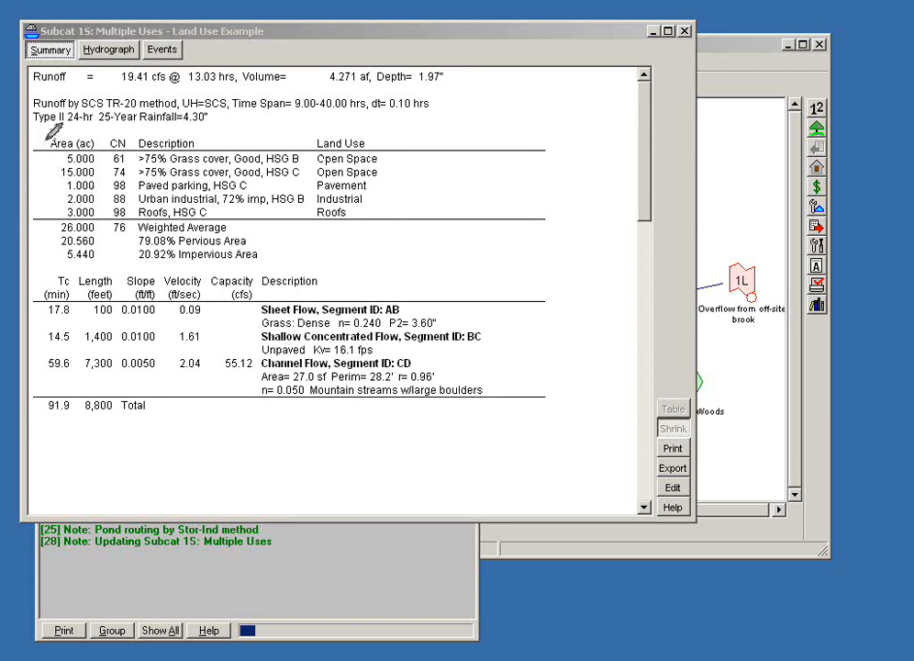
mouse_move(46, 138)
left_mouse_down()
mouse_move(205, 134)
mouse_move(177, 151)
mouse_move(48, 150)
mouse_move(49, 139)
left_mouse_up()
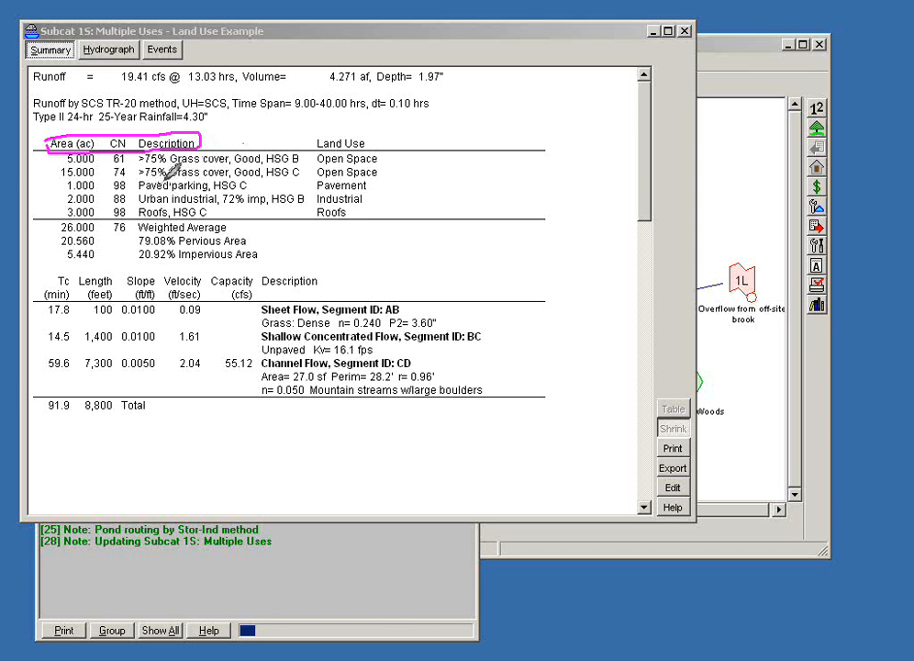
left_click_drag(170, 179, 198, 178)
left_click_drag(145, 191, 198, 190)
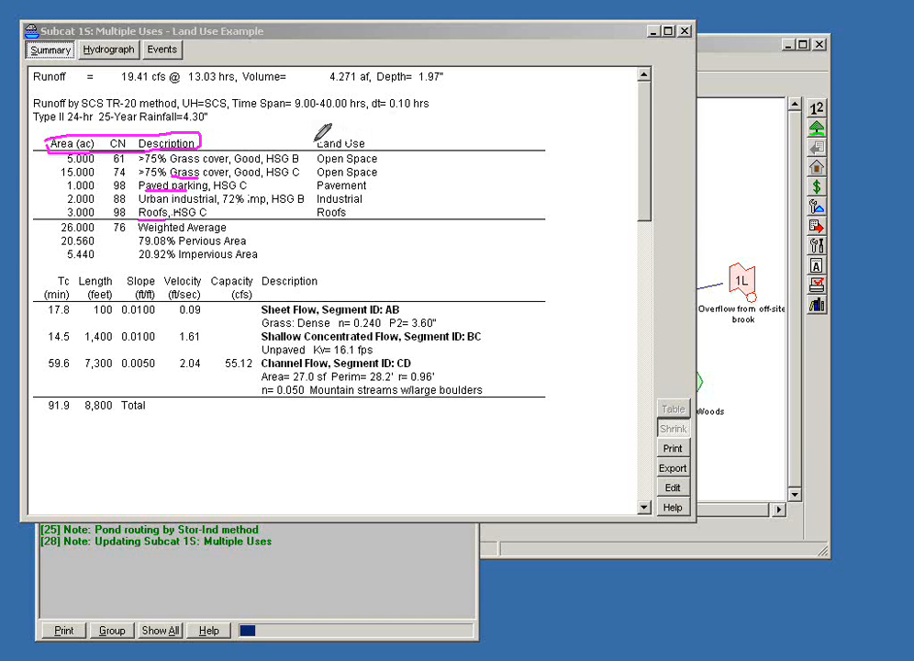
mouse_move(341, 134)
left_mouse_down()
mouse_move(369, 138)
mouse_move(335, 150)
mouse_move(317, 144)
left_mouse_up()
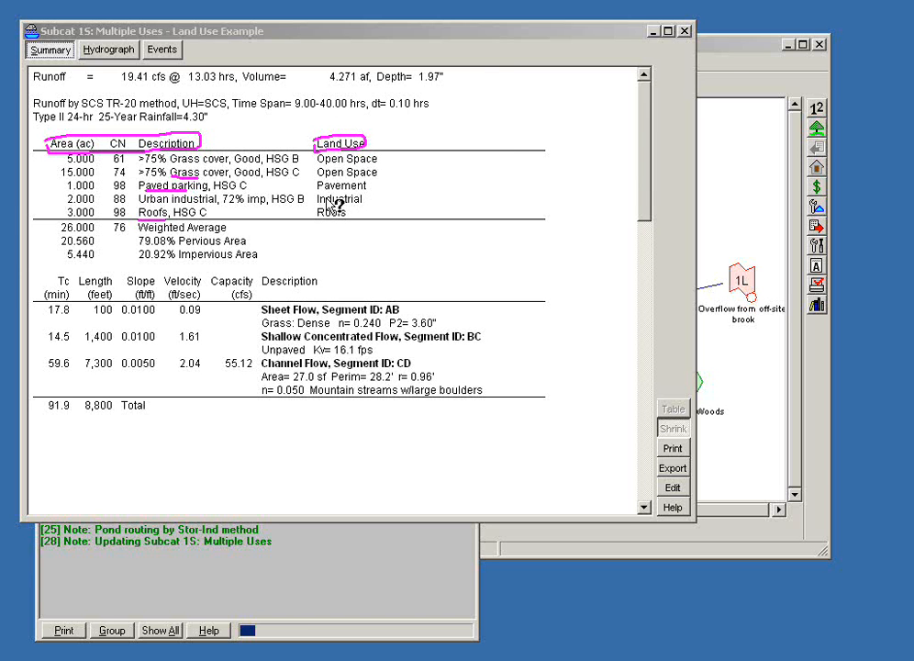
Step: Compare the project-wide Ground Covers and Land-Use reports, including their total areas, and close the project reports
left_click(728, 53)
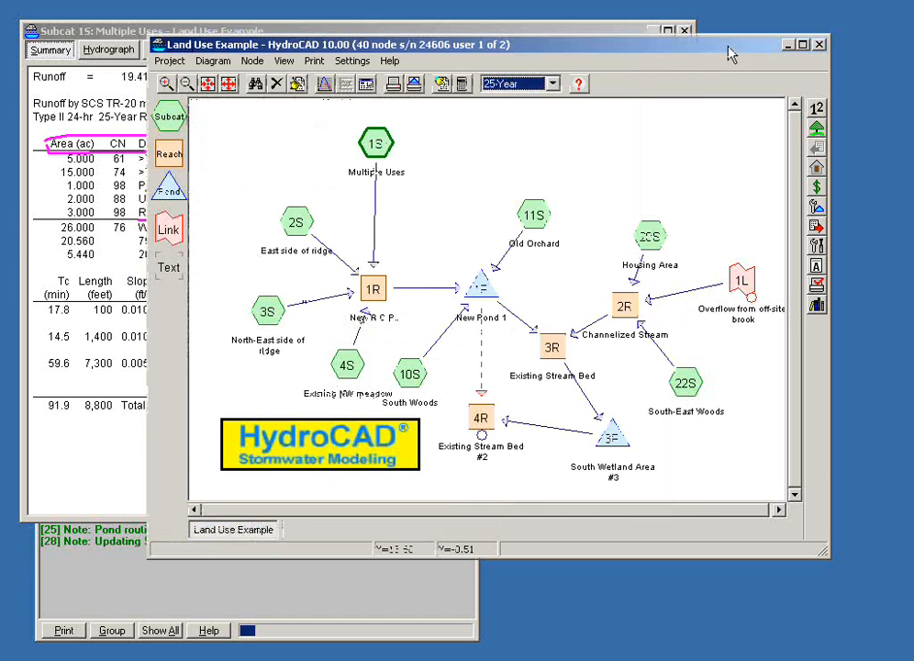
left_click(366, 85)
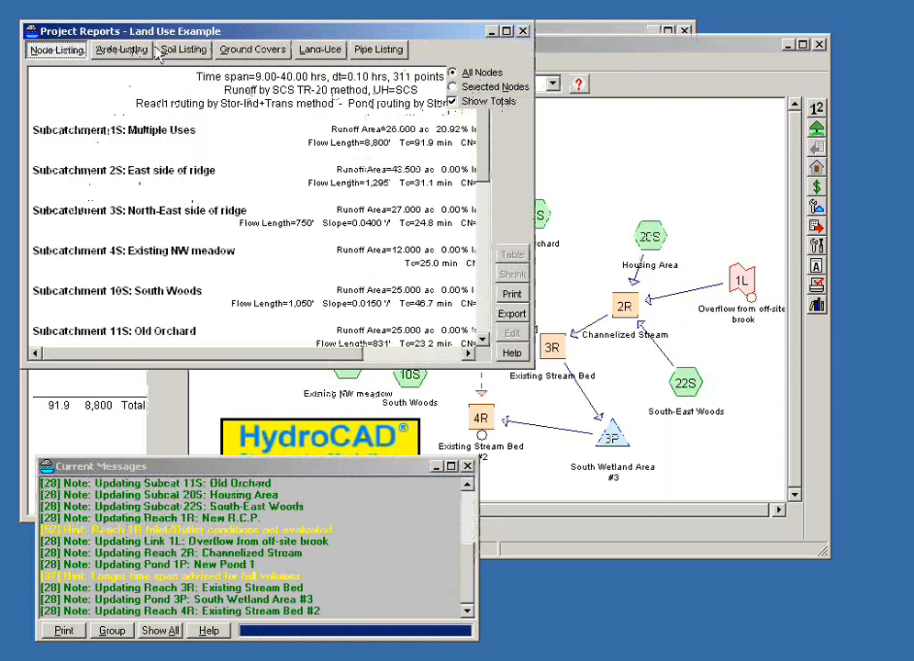
left_click(241, 52)
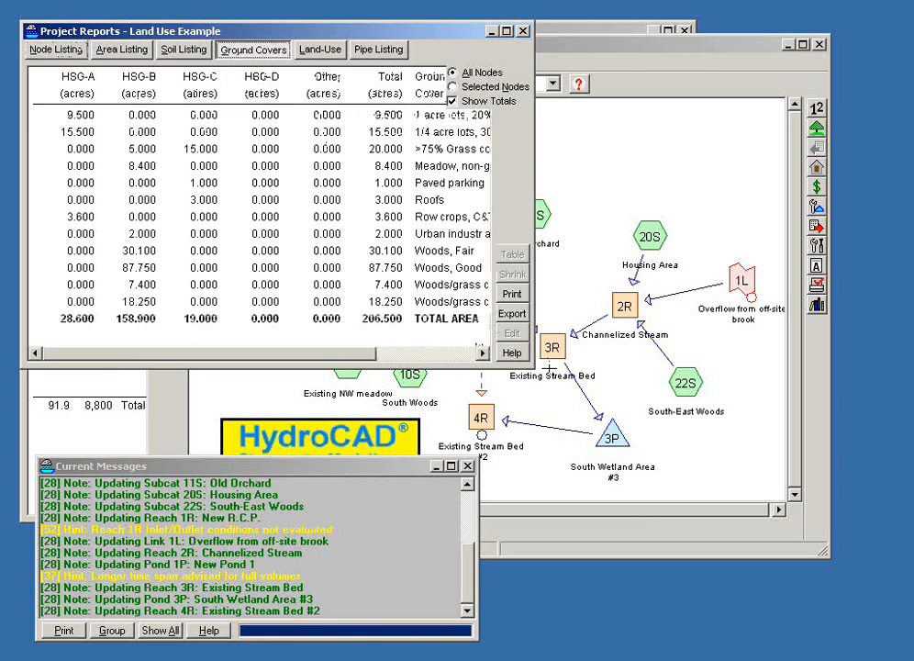
left_click_drag(530, 368, 787, 489)
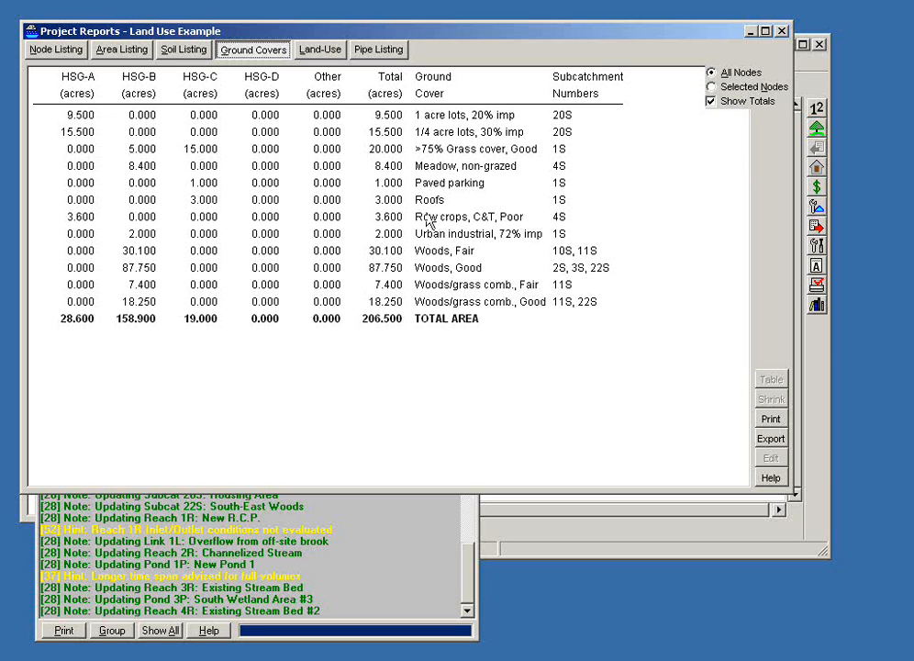
left_click(310, 57)
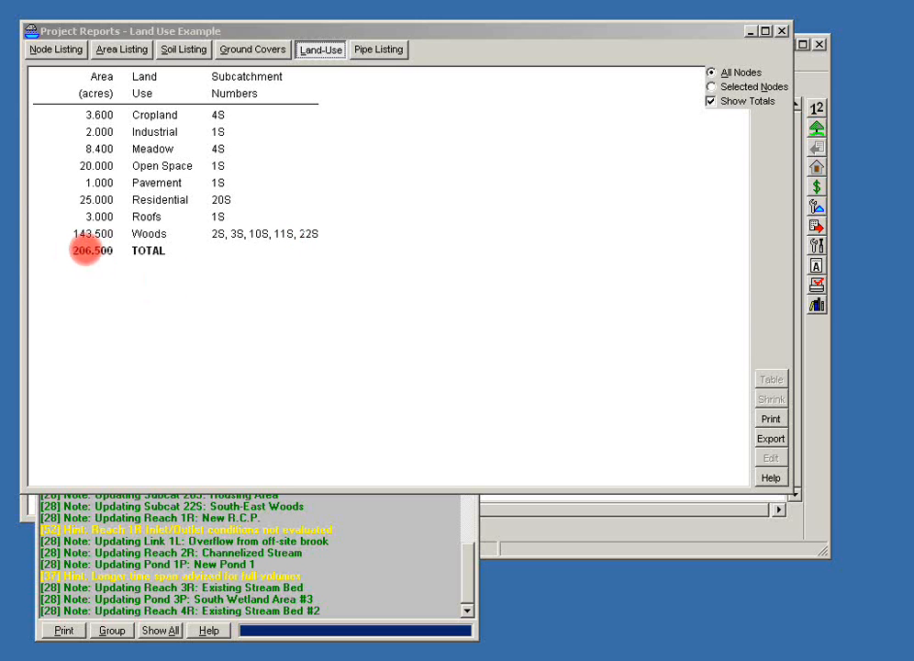
left_click(257, 51)
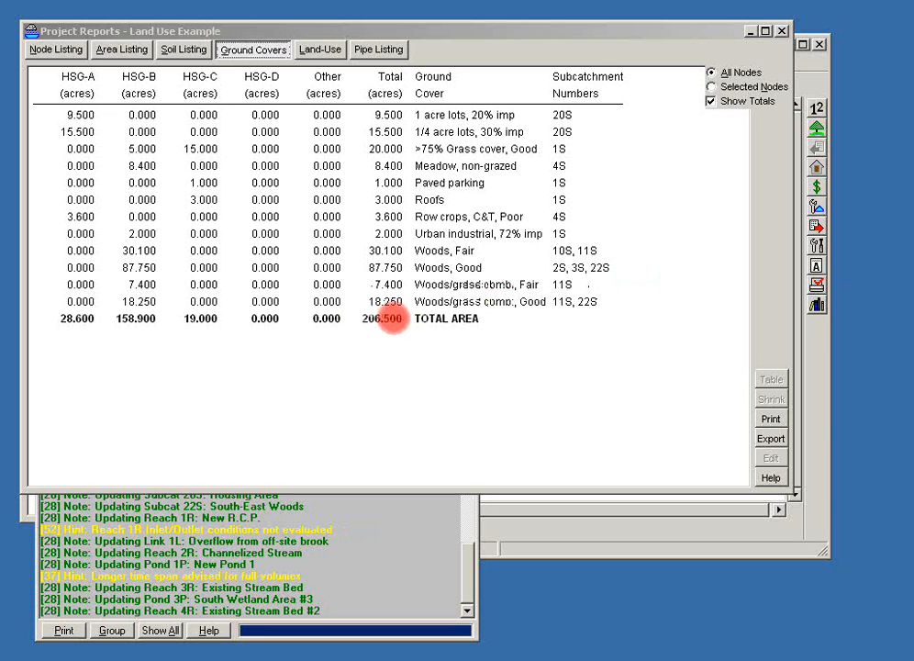
left_click(329, 50)
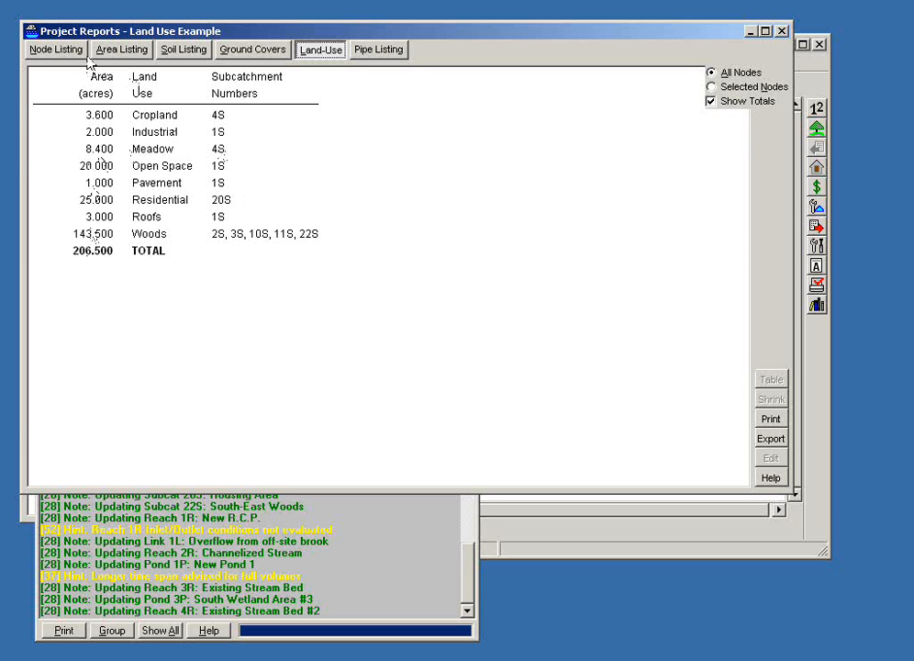
left_click(781, 32)
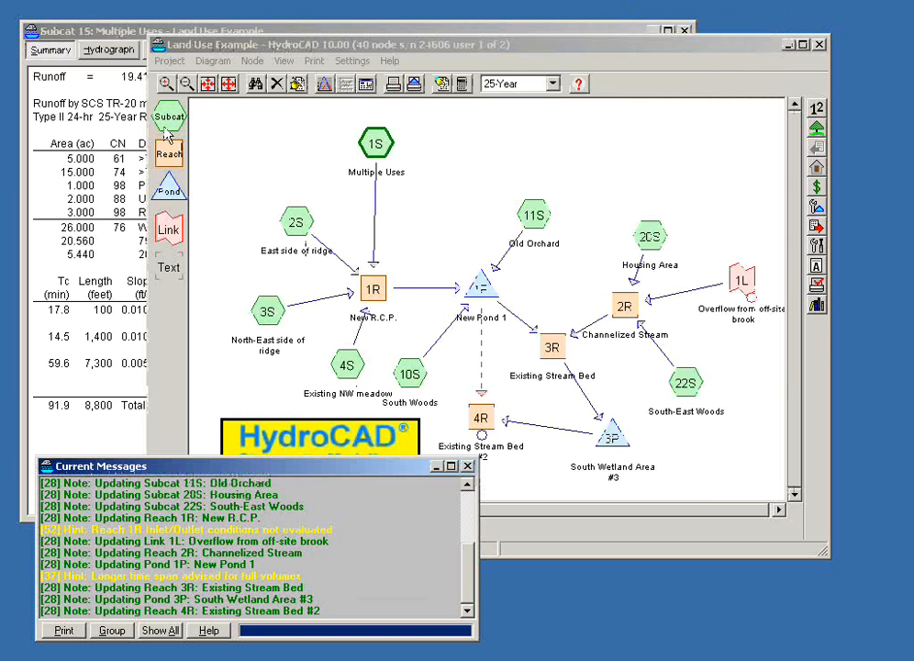
Step: Open the area data of subcatchment 1S for editing, keeping its summary report in view
left_click(110, 40)
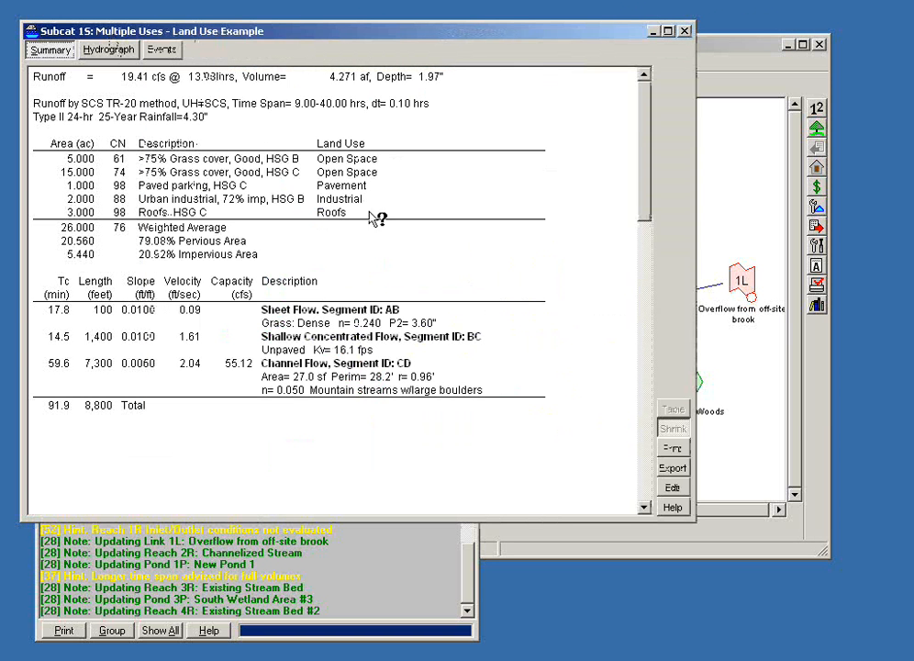
left_click(673, 487)
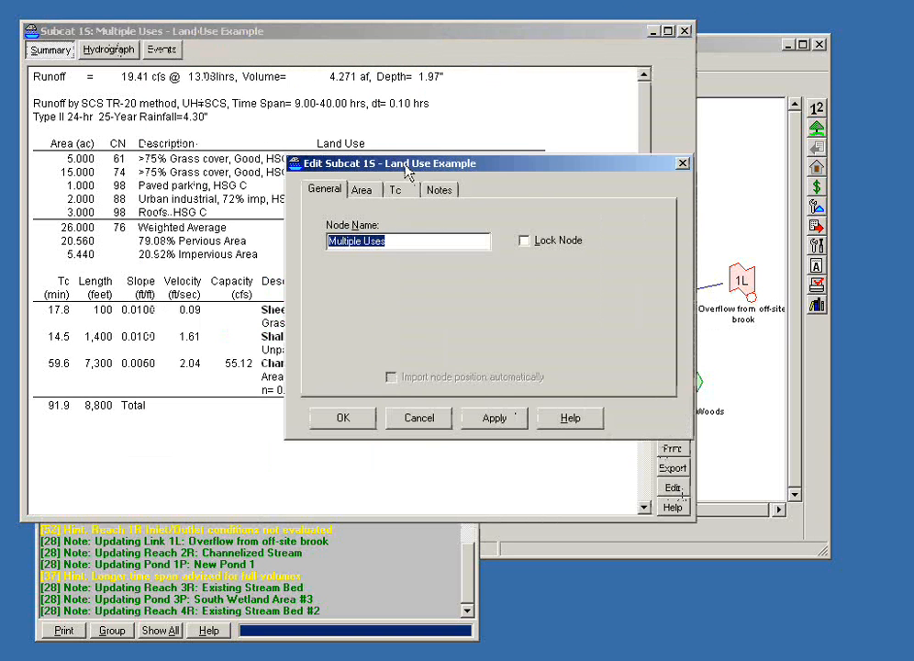
left_click_drag(403, 163, 494, 233)
left_click(454, 260)
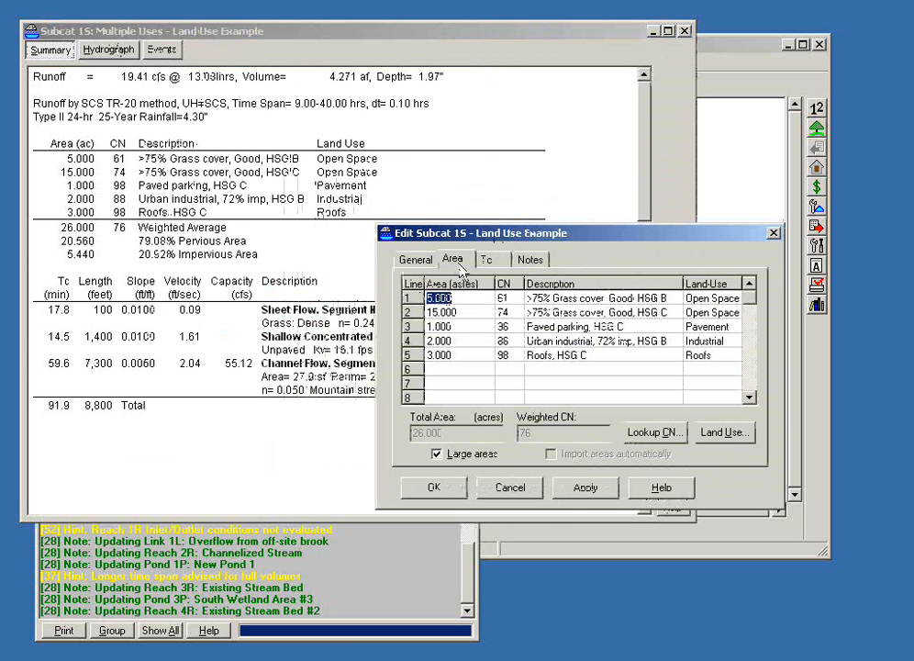
double_click(510, 299)
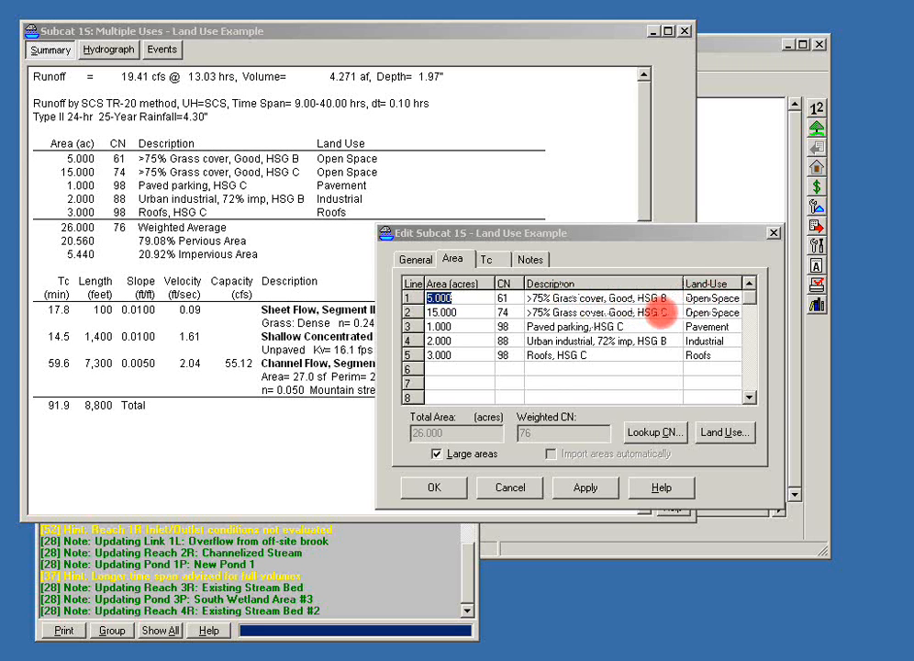
Step: Replace the ground cover of the 15-acre sub-area with Small grain, C + CR, Good, HSG B
double_click(581, 319)
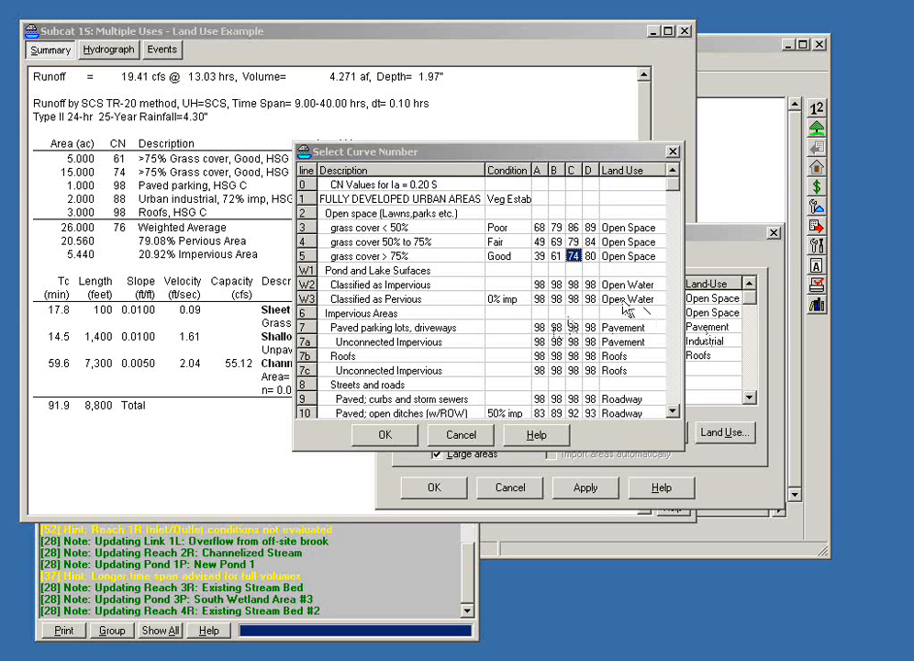
scroll(627, 310, "down", 4)
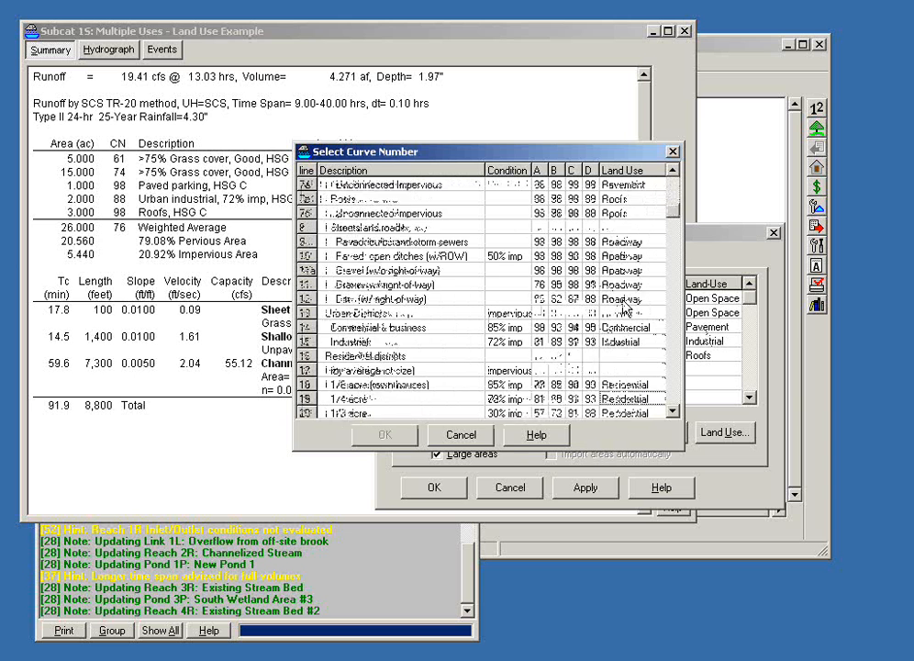
scroll(627, 311, "down", 2)
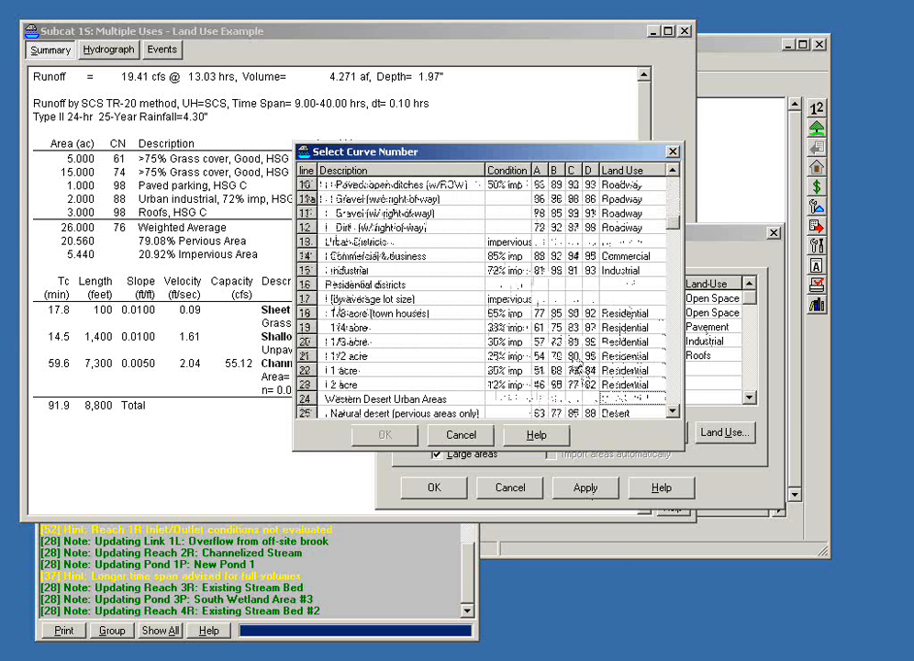
left_click(573, 356)
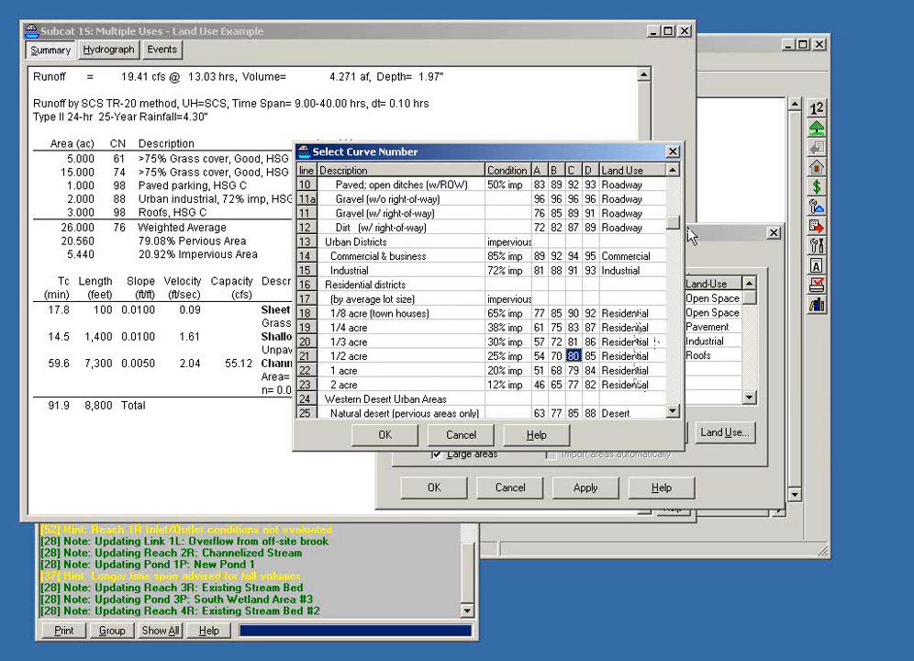
left_click_drag(674, 223, 676, 311)
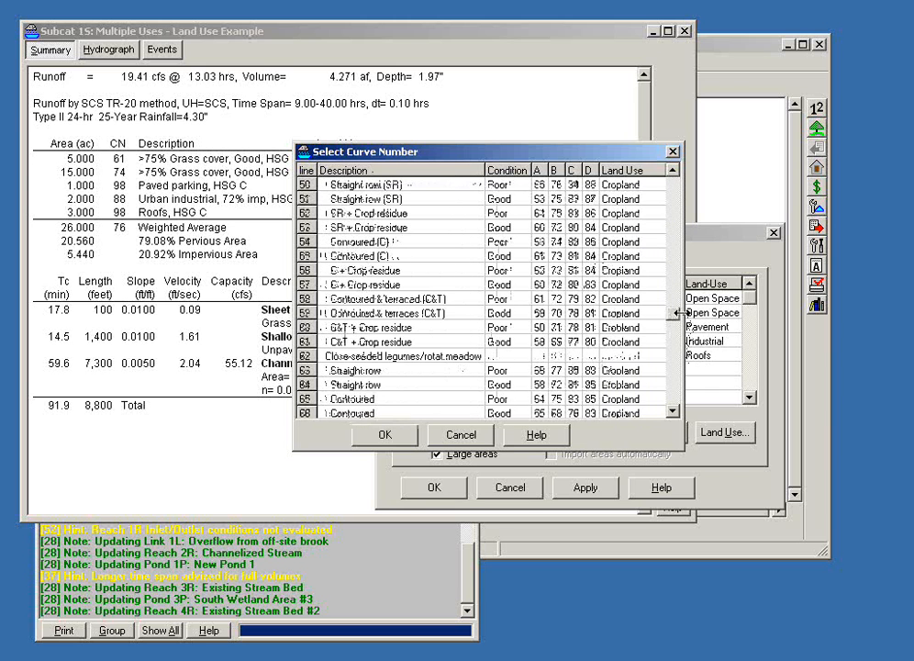
left_click(539, 284)
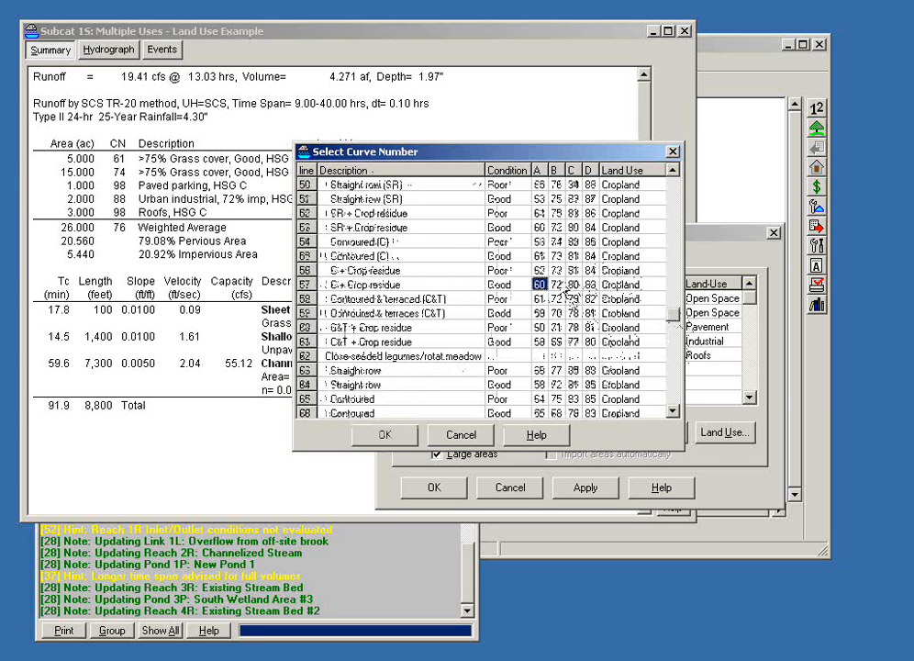
double_click(560, 286)
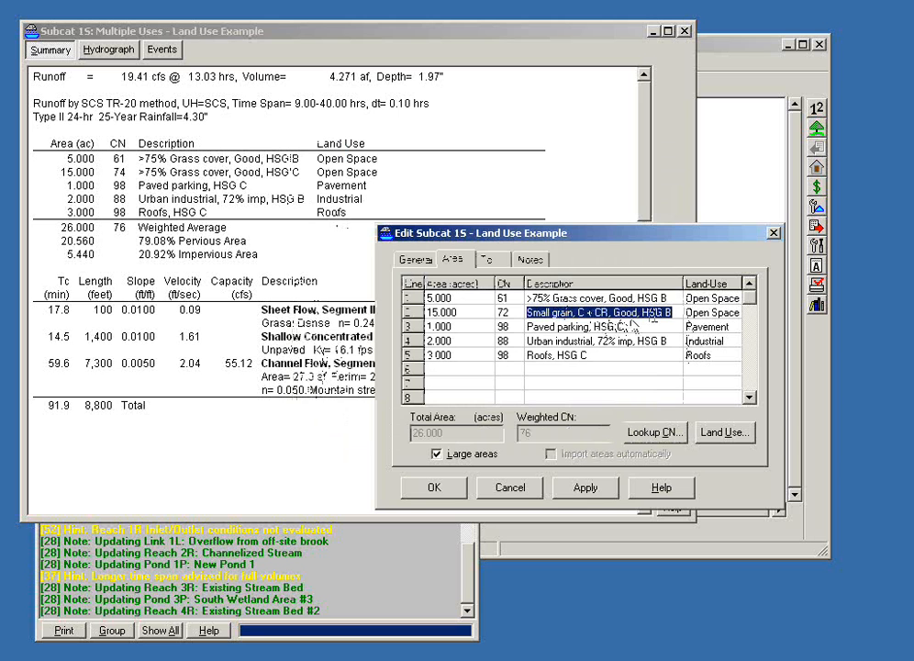
key("Tab")
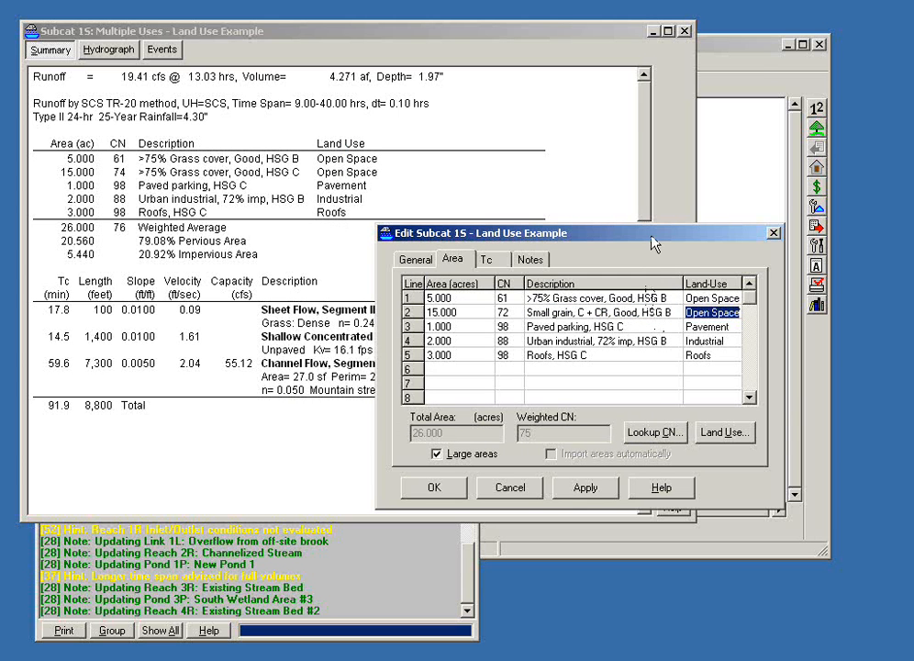
Step: Add a sixth sub-area to subcatchment 1S with the ground cover Small grain, C&T + CR, Poor, HSG B
double_click(573, 374)
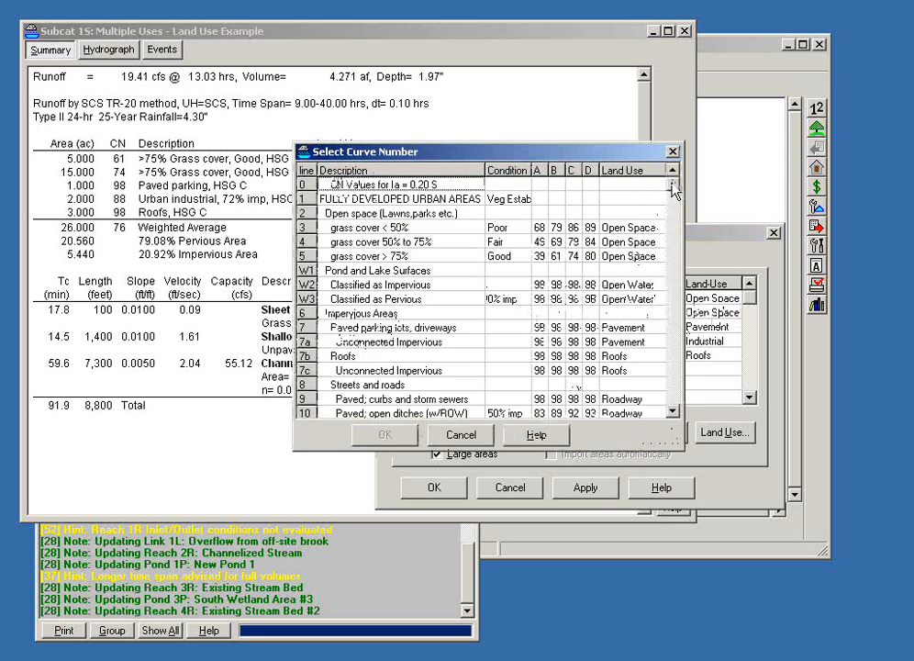
left_click_drag(675, 184, 681, 323)
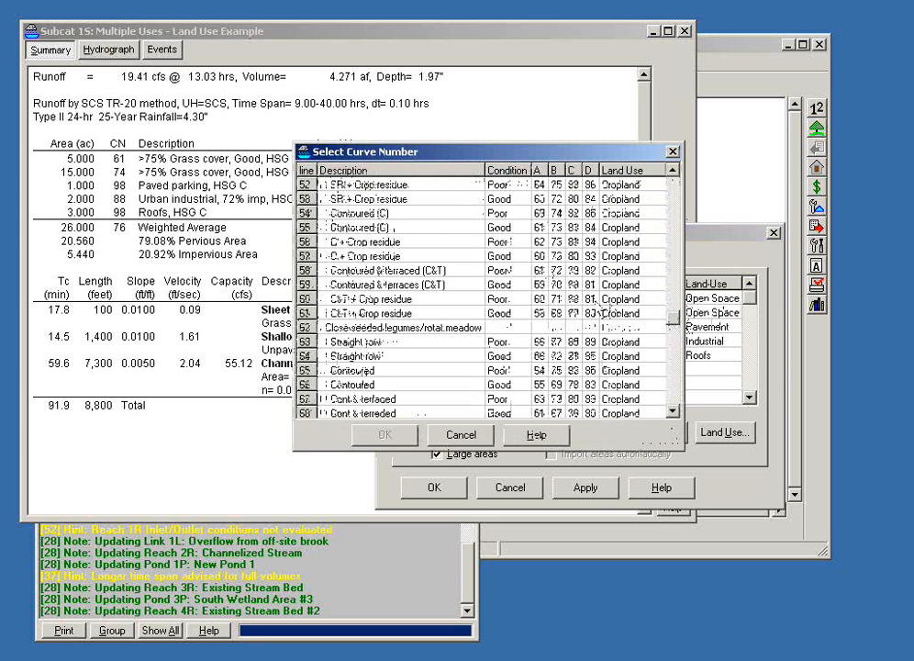
double_click(557, 301)
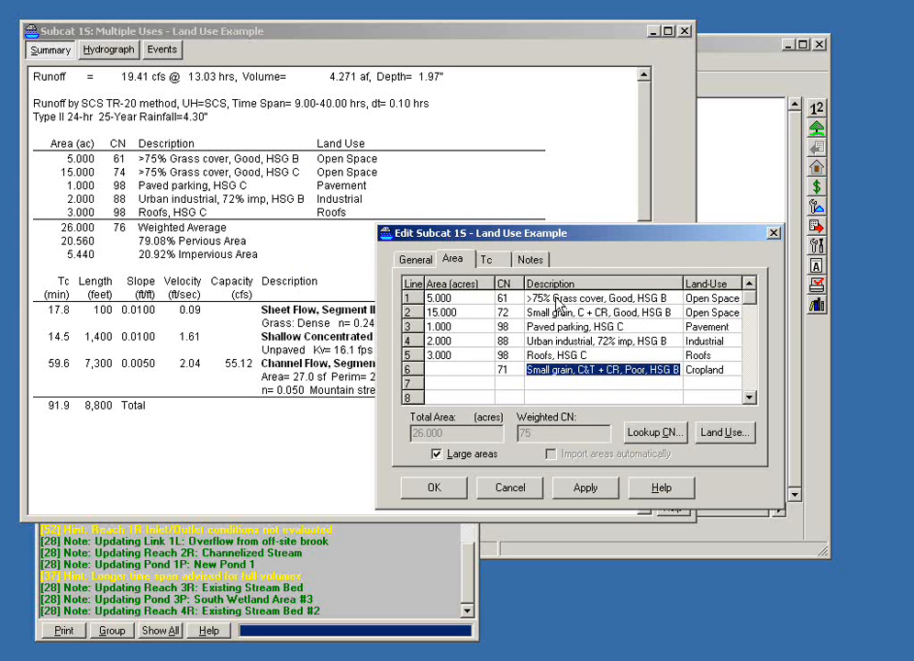
Step: Assign the Open Space land use to the sixth sub-area from the project's land-use list
left_click(724, 371)
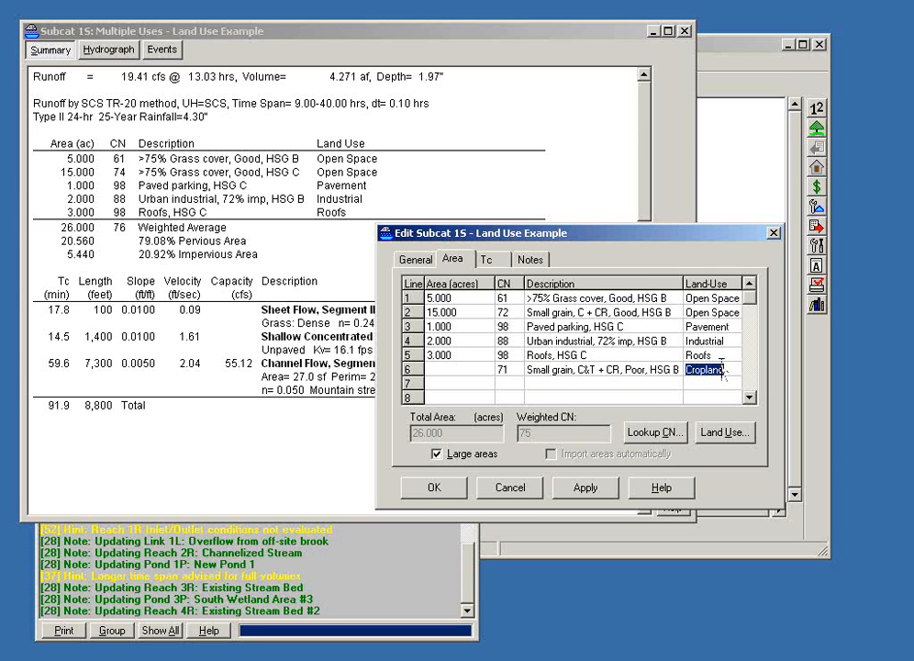
left_click(725, 432)
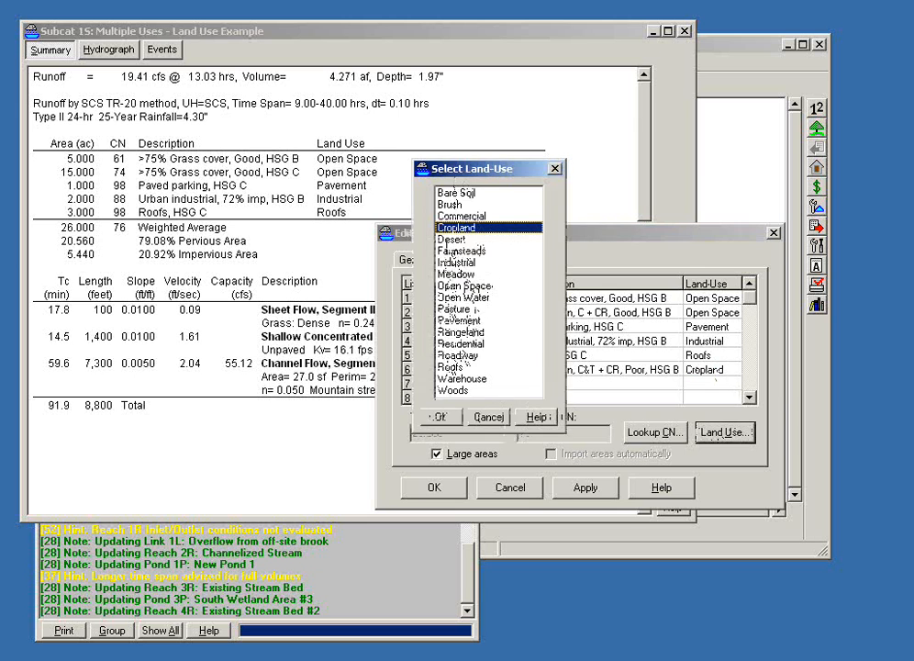
left_click(485, 419)
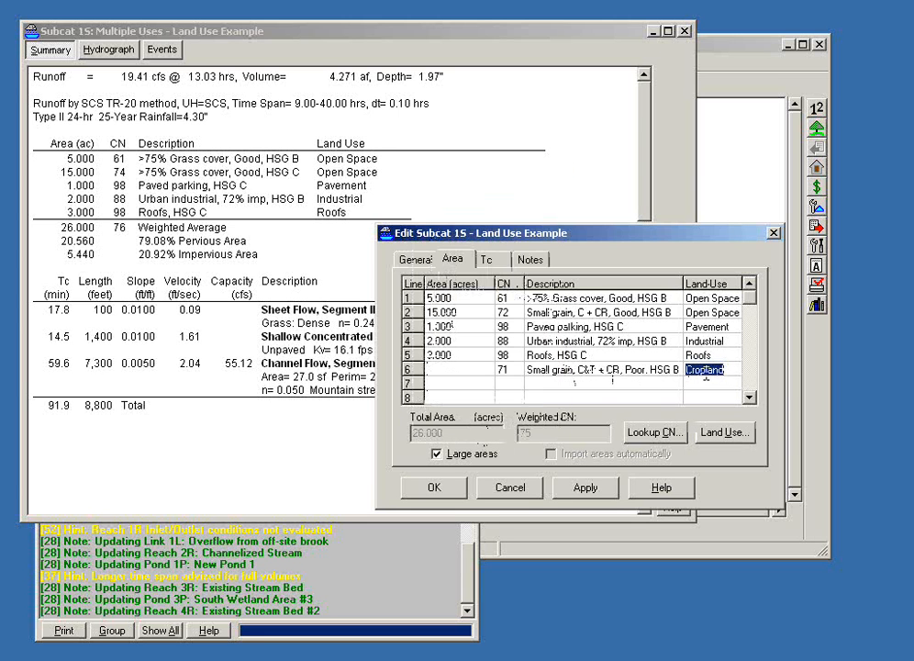
left_click(729, 439)
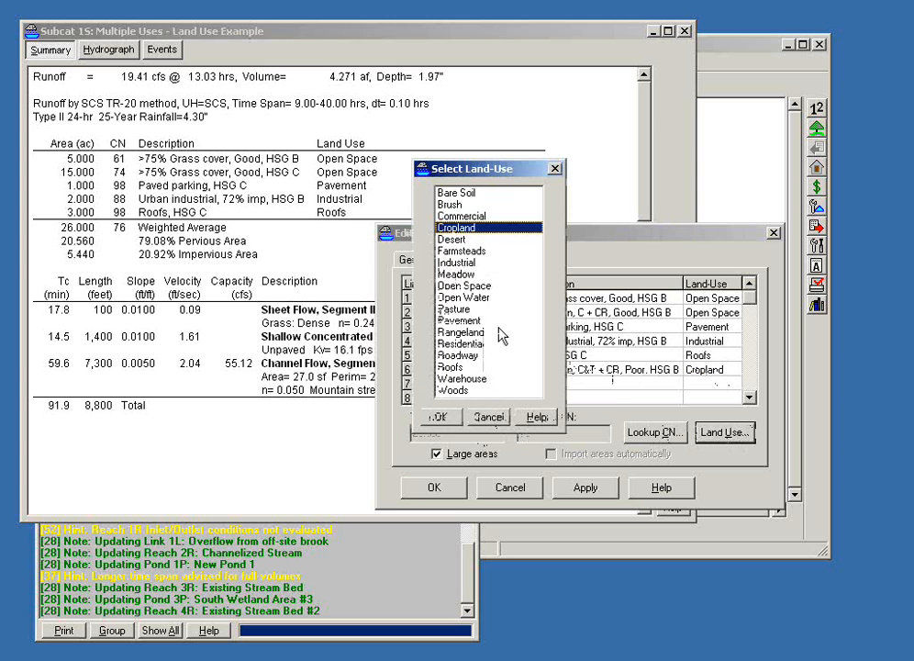
left_click(466, 285)
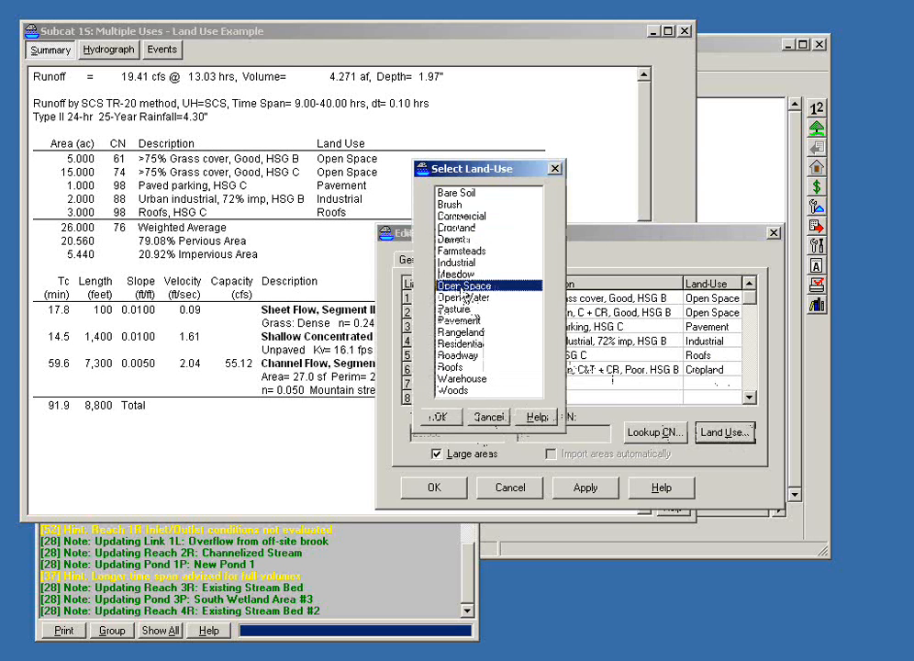
left_click(440, 417)
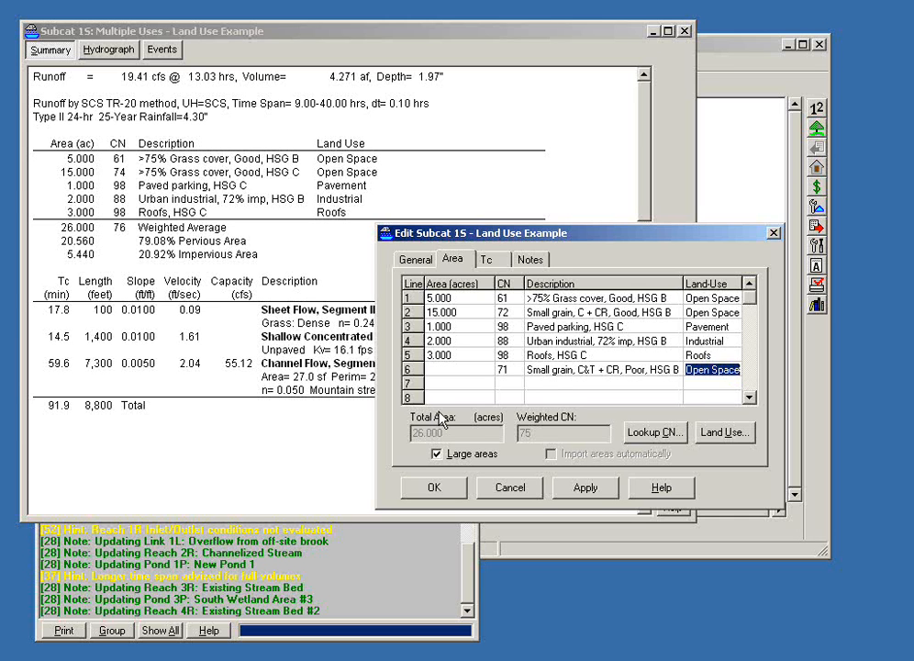
Step: Set the sixth sub-area's size to 12 acres, save the subcatchment, and close its report
left_click(471, 367)
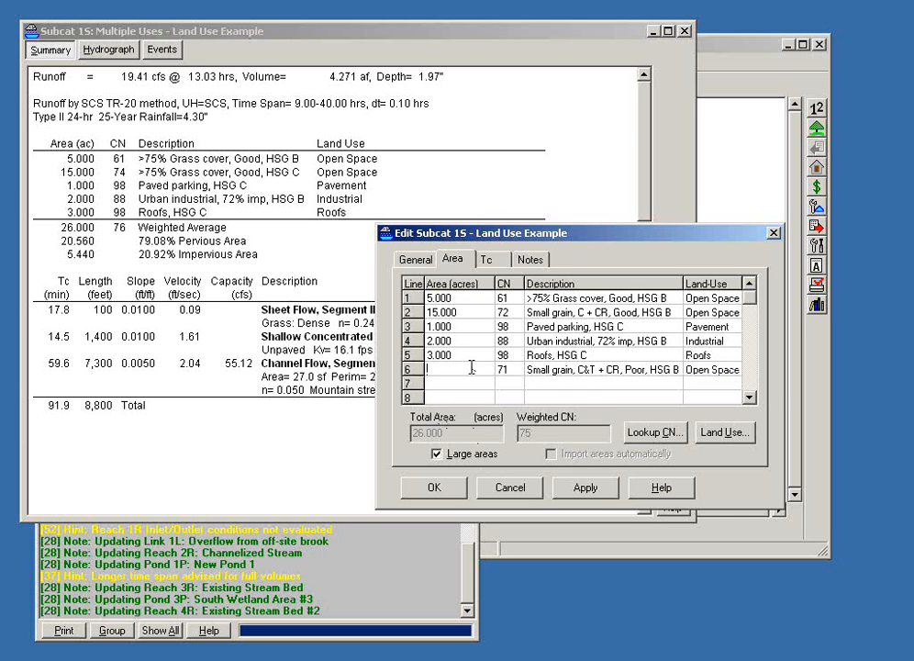
type("10")
key("Tab")
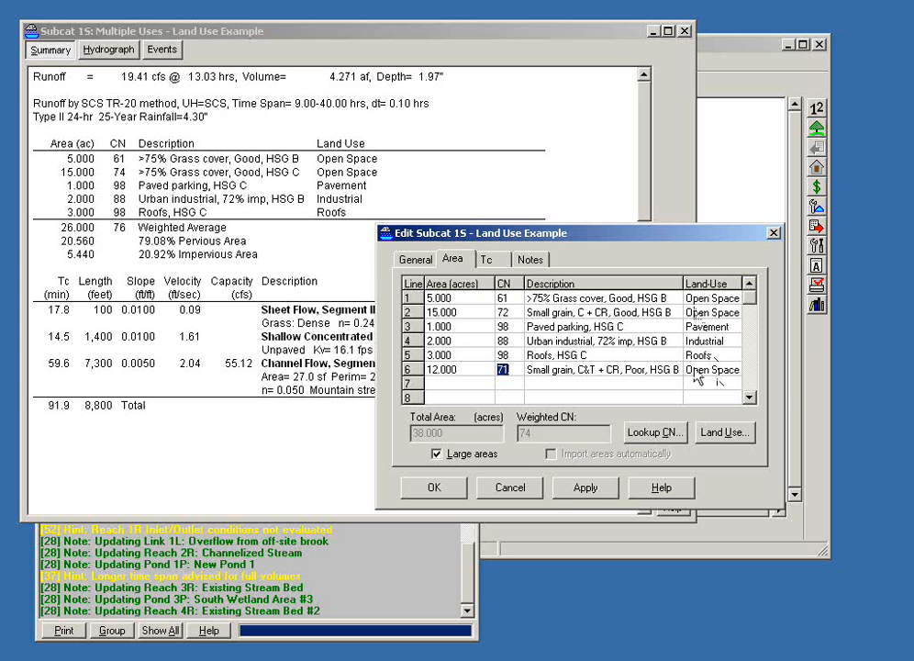
left_click(441, 494)
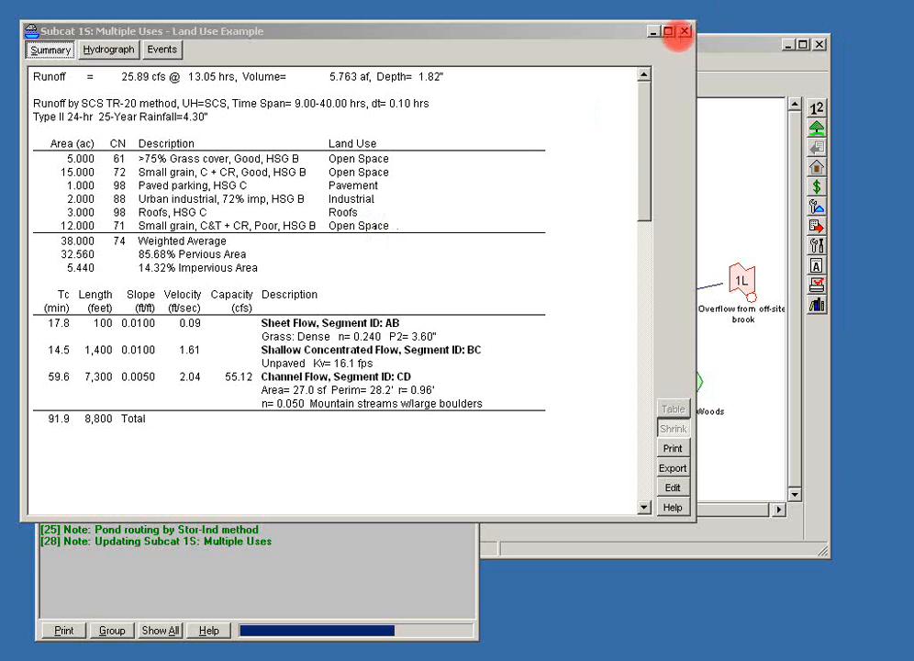
left_click(683, 32)
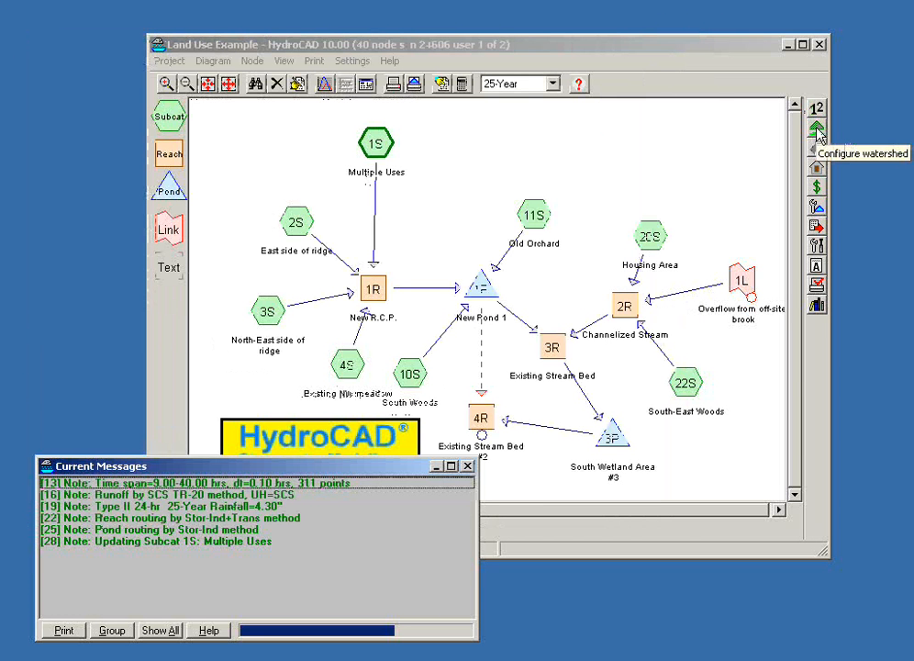
Step: Open the project's watershed setup and examine the ground-cover list with its default land uses and selection boxes
left_click(445, 43)
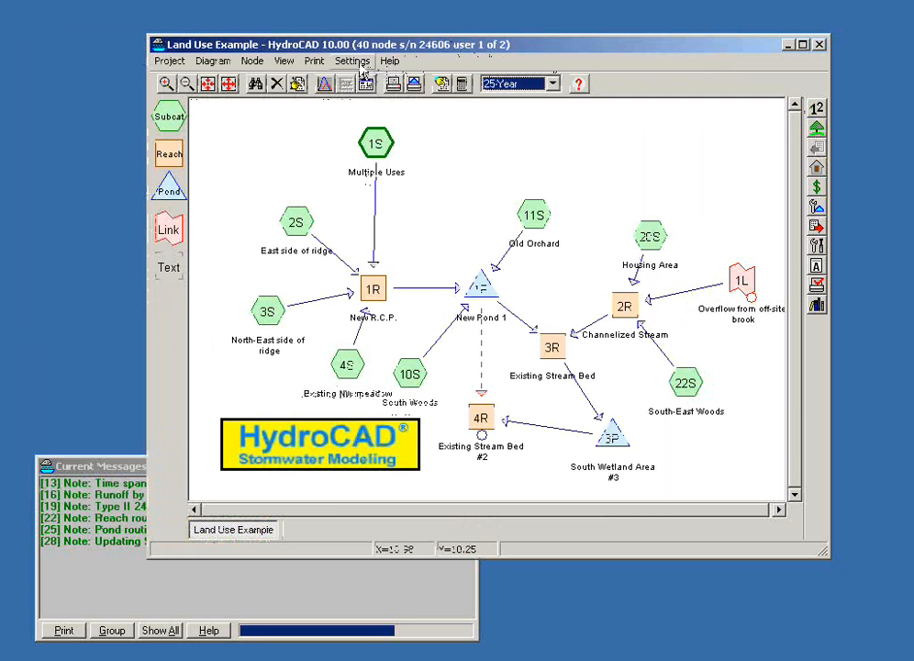
left_click(354, 62)
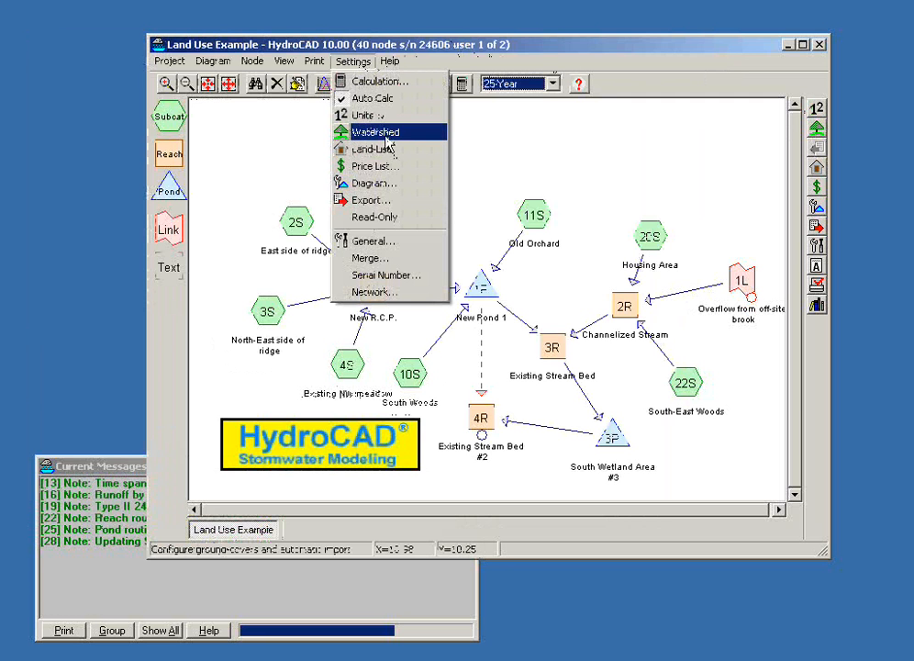
left_click(725, 57)
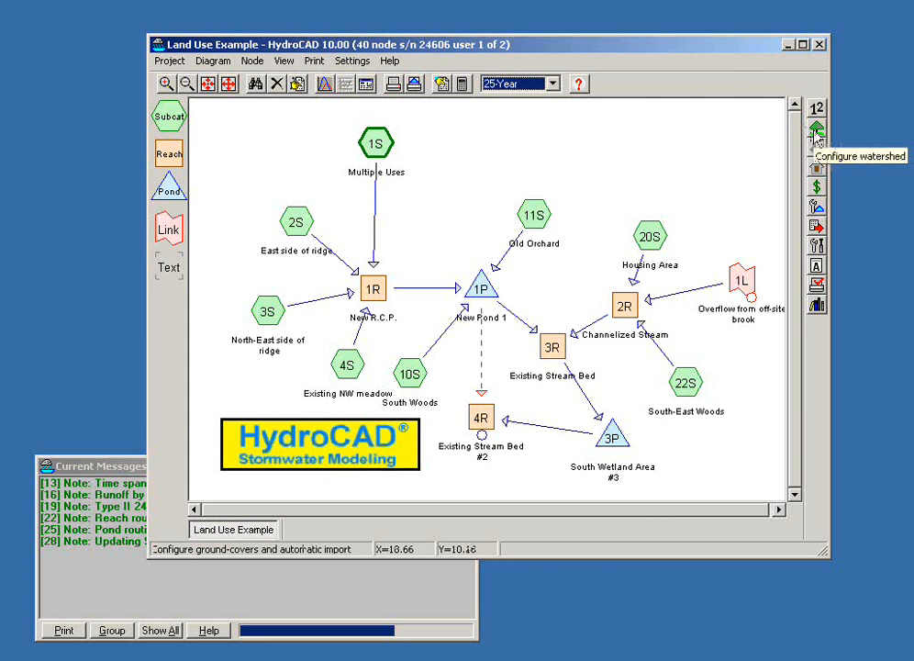
left_click(814, 134)
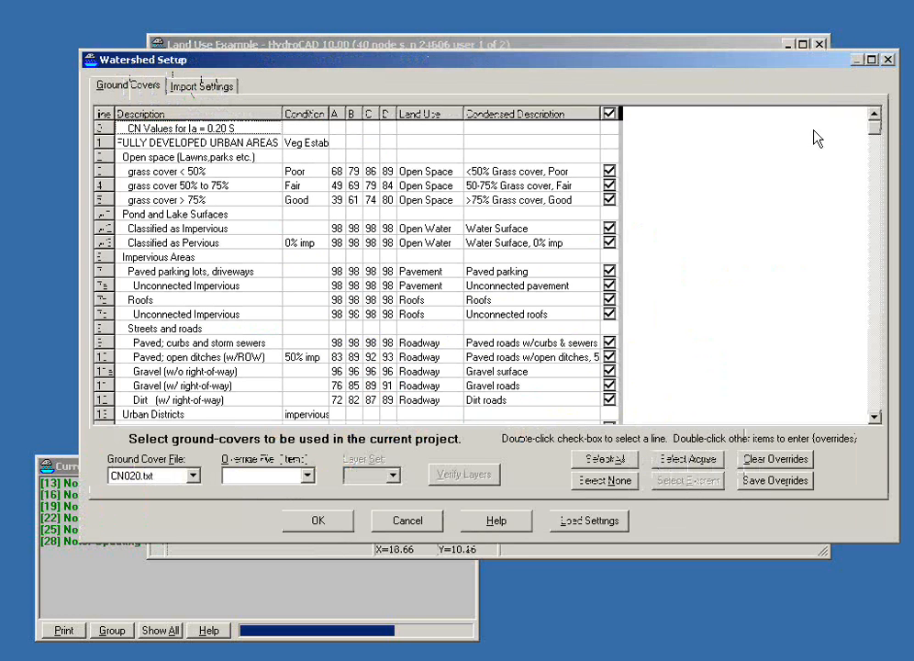
left_click_drag(557, 62, 548, 110)
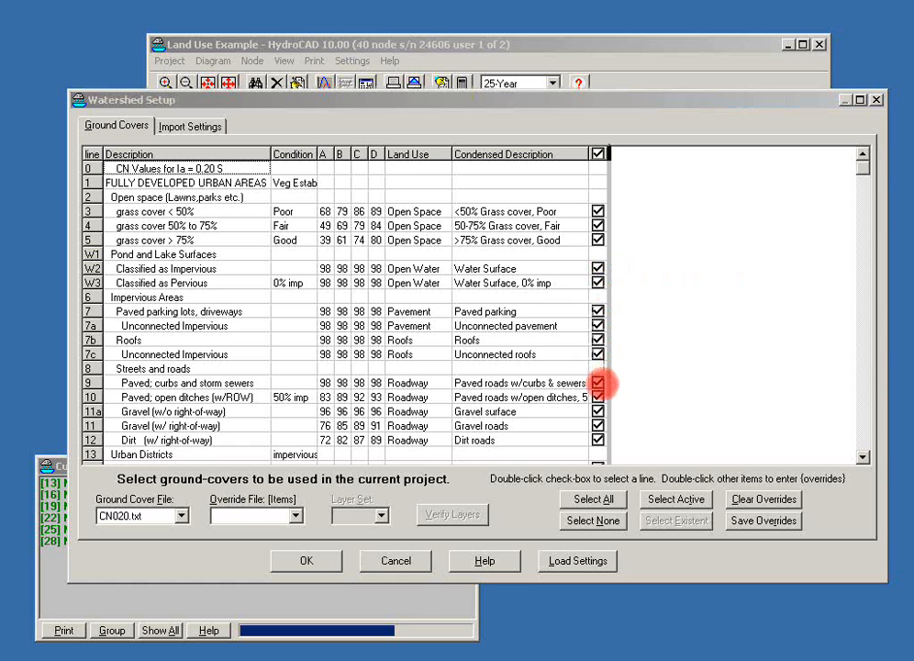
left_click(864, 171)
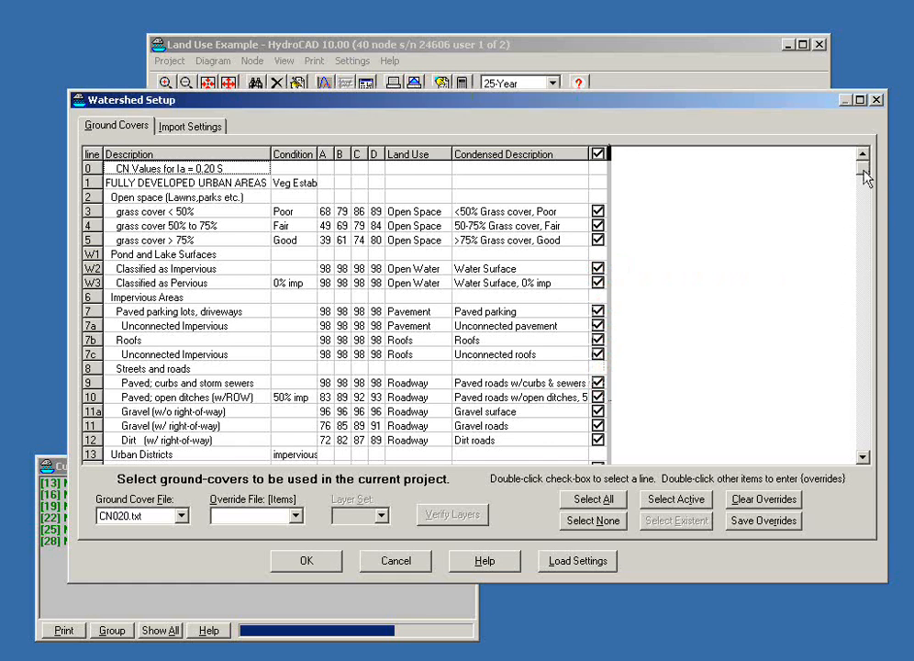
mouse_move(863, 171)
left_mouse_down()
mouse_move(873, 387)
mouse_move(866, 316)
mouse_move(878, 183)
mouse_move(870, 174)
left_mouse_up()
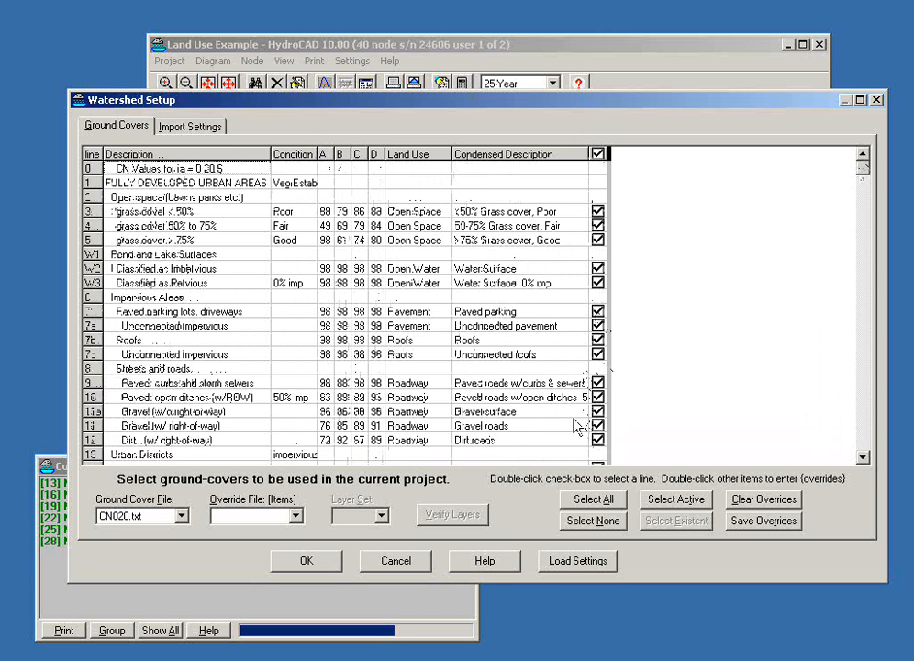
Step: Deselect all ground covers in the watershed setup and select only those active in the project
left_click_drag(864, 180, 867, 356)
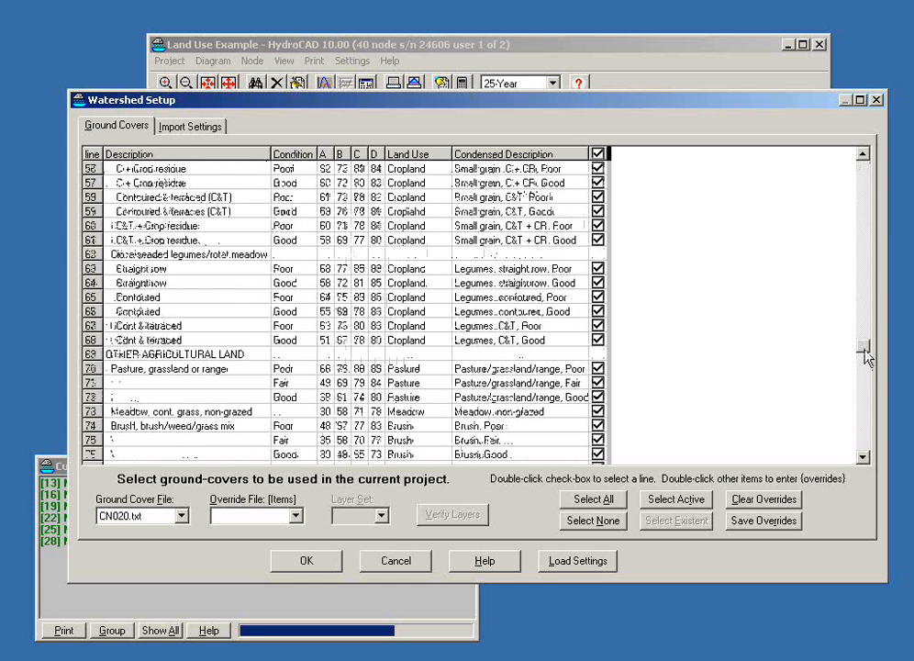
left_click(571, 522)
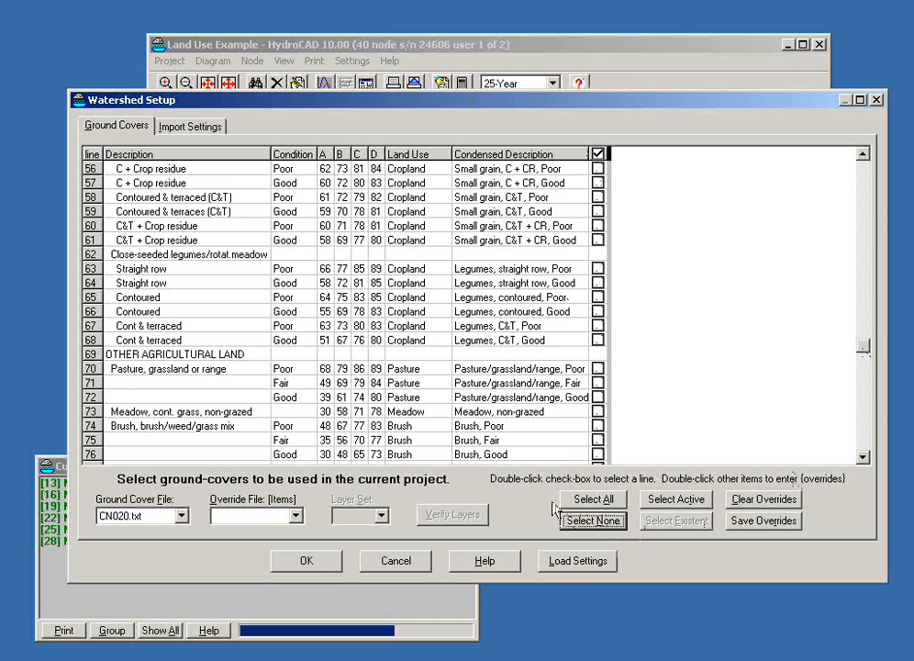
left_click(664, 500)
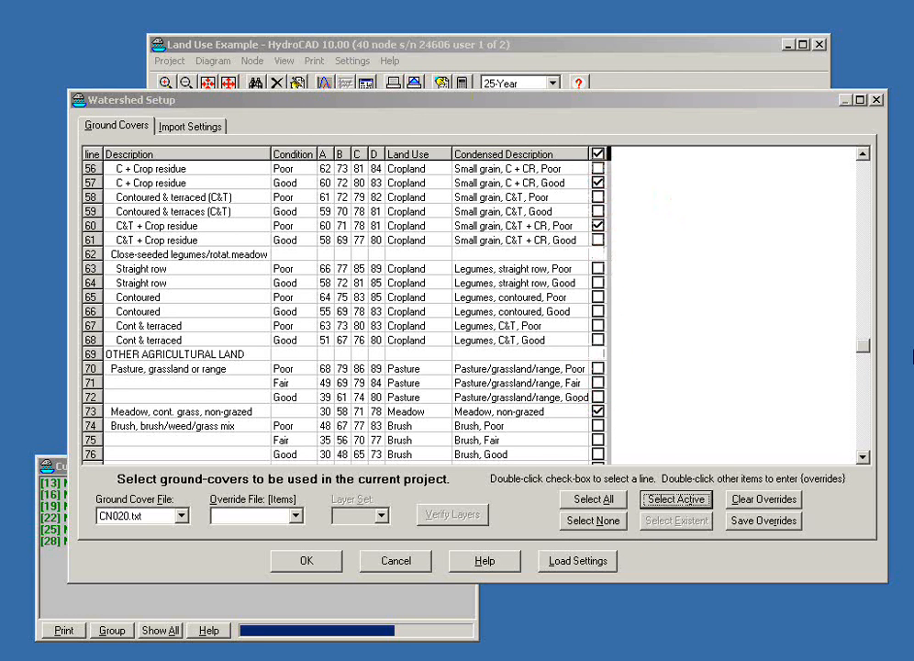
Step: Save the watershed setup with only the active ground covers selected
left_click_drag(867, 346, 869, 174)
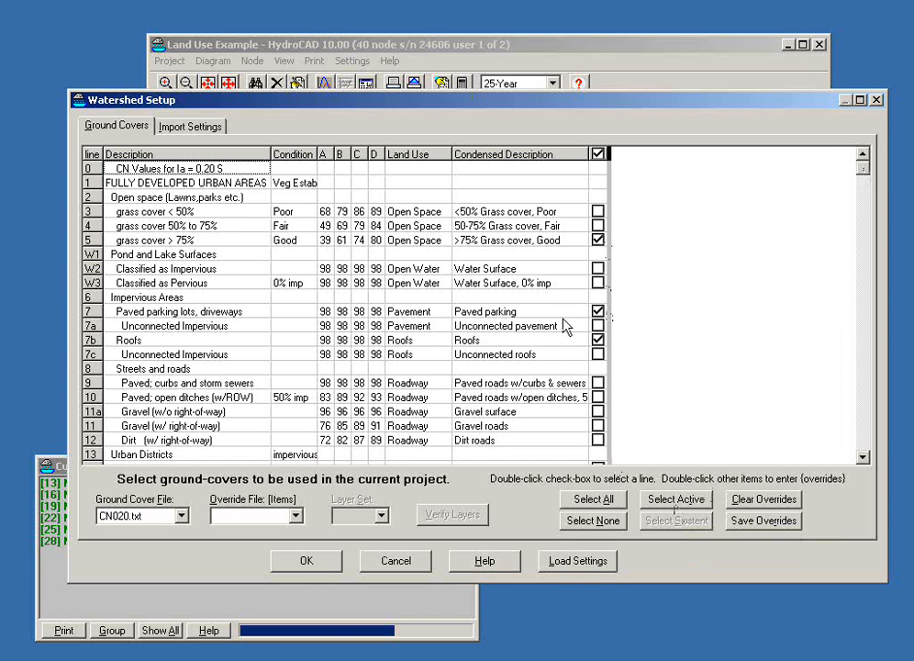
left_click(307, 560)
Step: Open subcatchment 1S's area data and examine its curve-number lookup list, leaving both without making changes
right_click(393, 139)
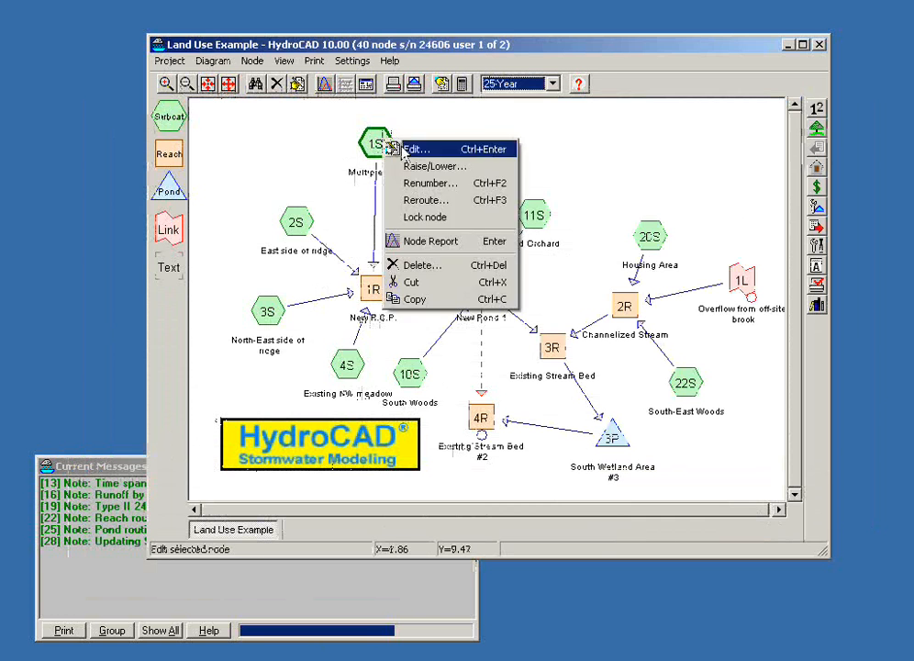
left_click(415, 147)
left_click(373, 191)
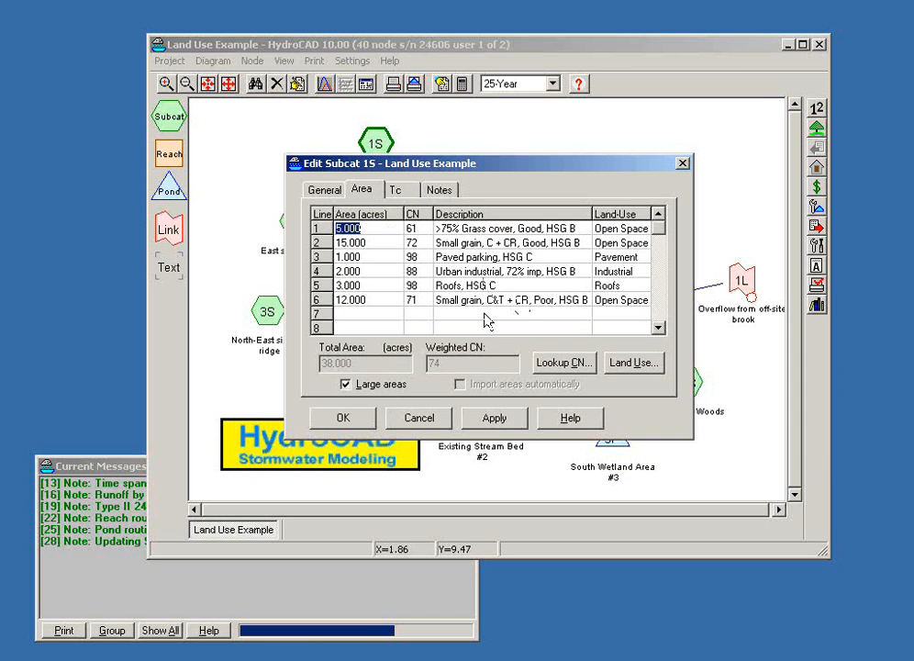
double_click(484, 278)
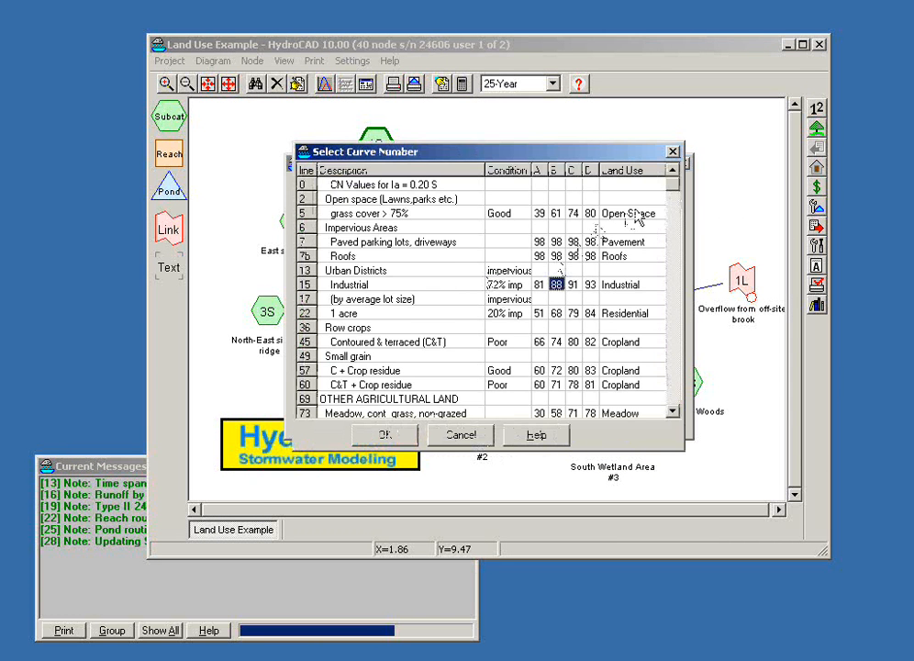
left_click_drag(676, 204, 699, 191)
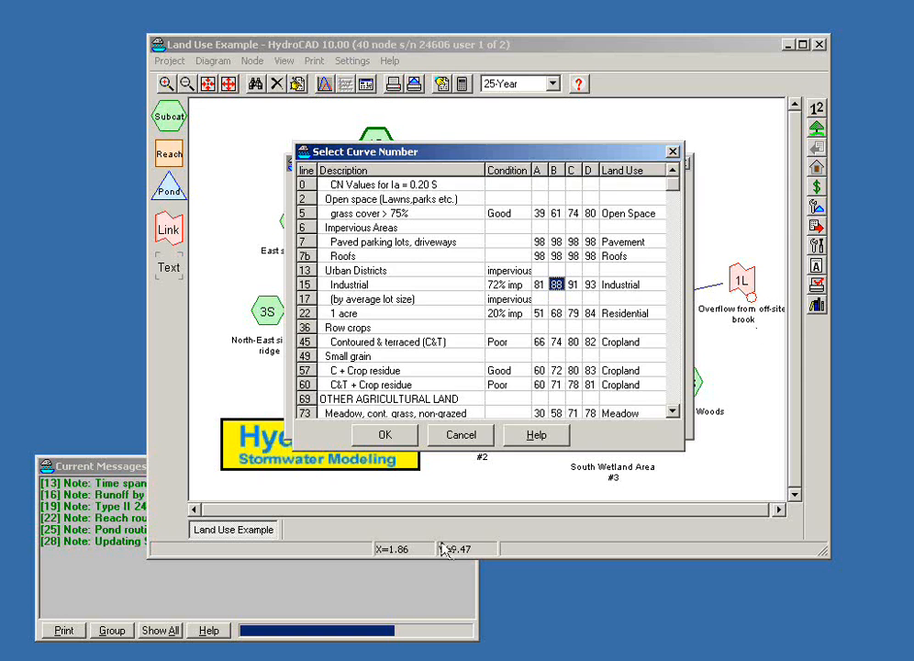
left_click(457, 438)
left_click(434, 416)
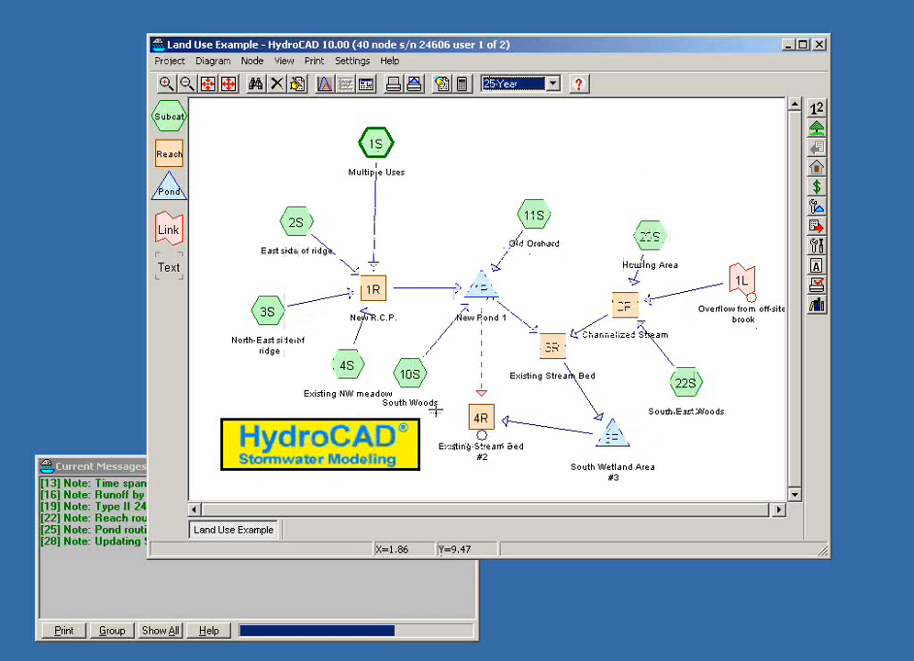
Step: Reopen the watershed setup and view the available ground-cover files and override files without changing the selection
left_click(815, 127)
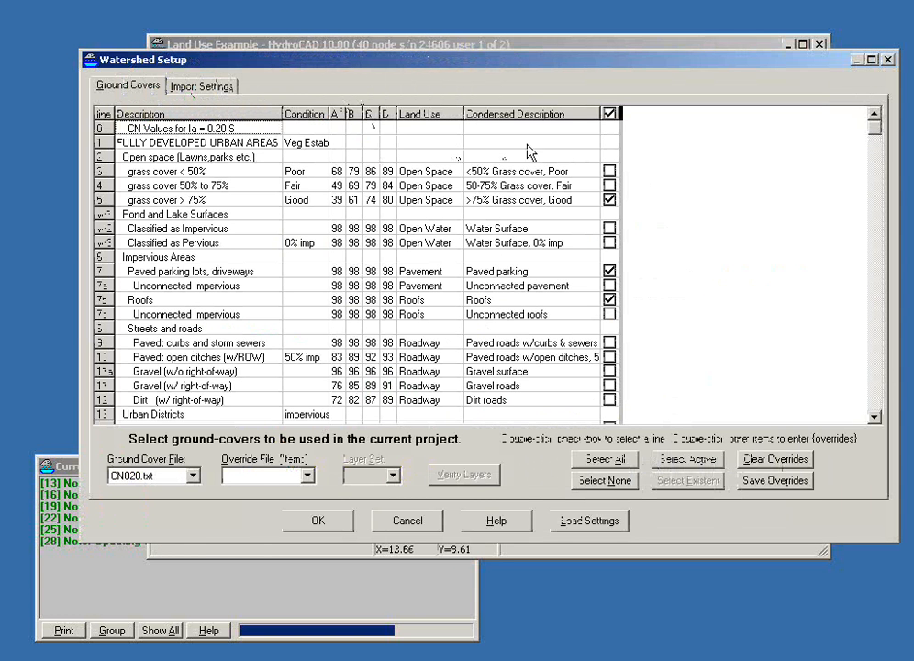
left_click(422, 176)
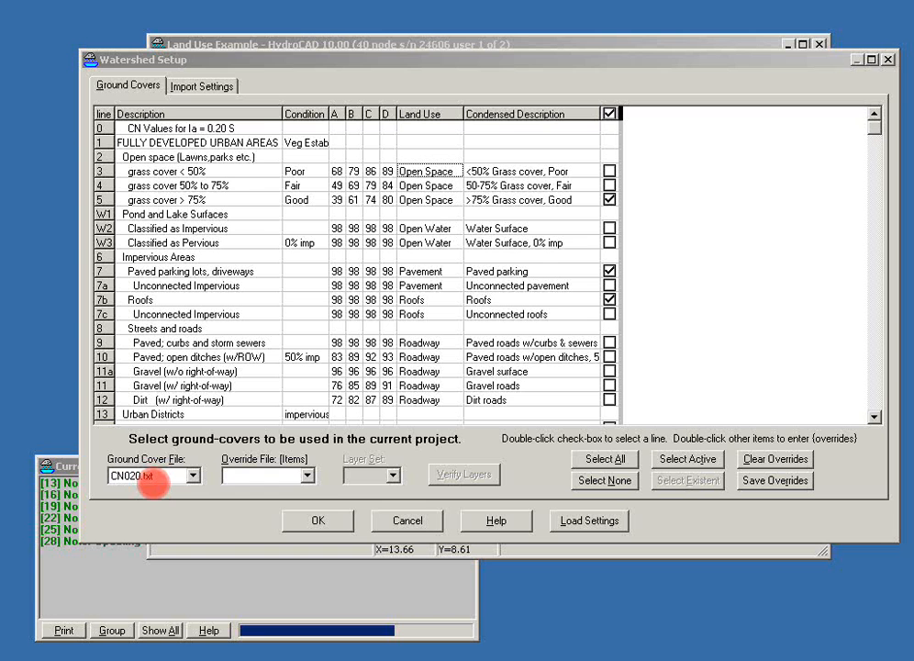
left_click(192, 476)
left_click(192, 475)
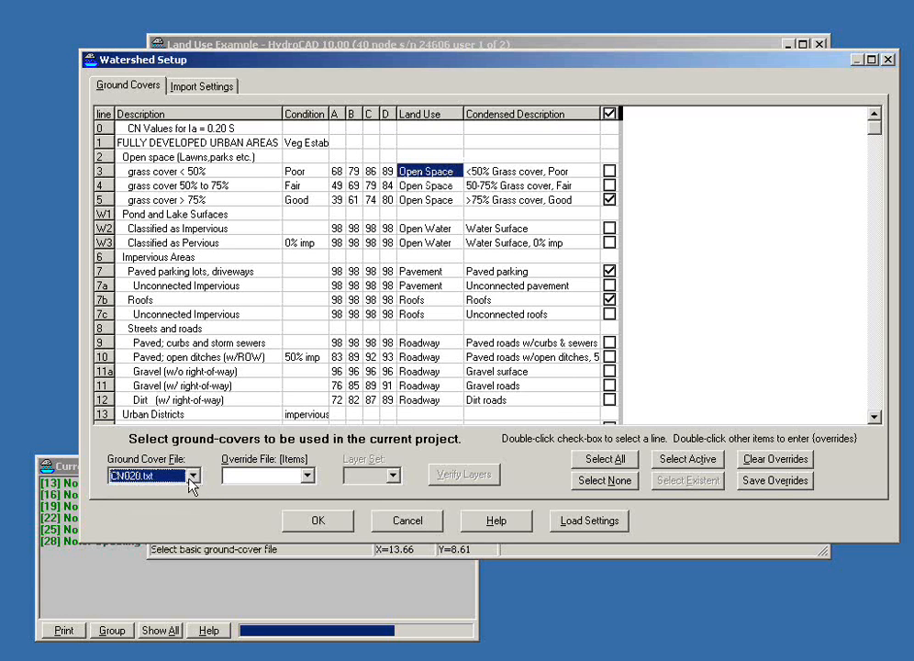
left_click(307, 476)
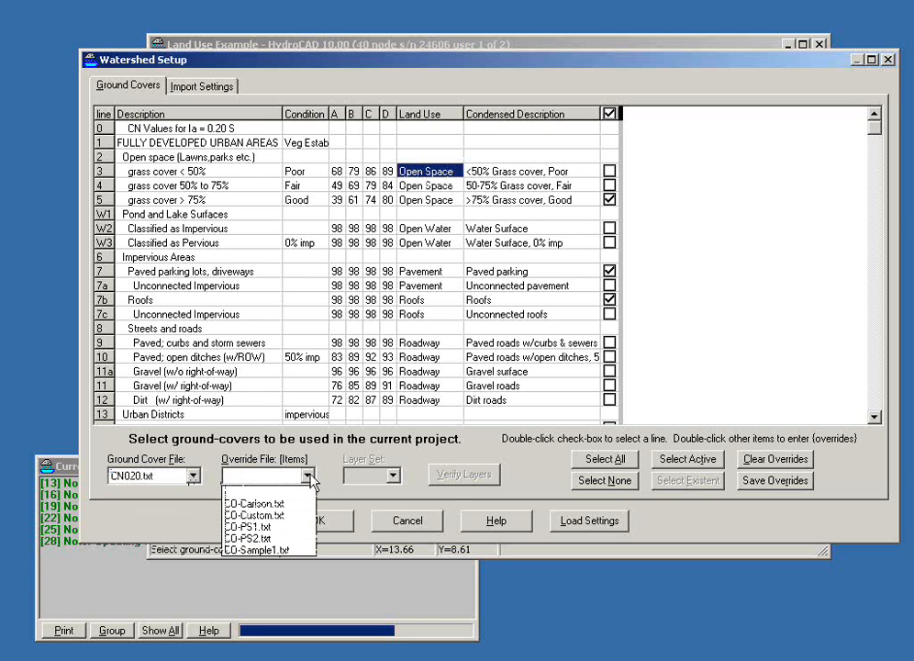
left_click(309, 475)
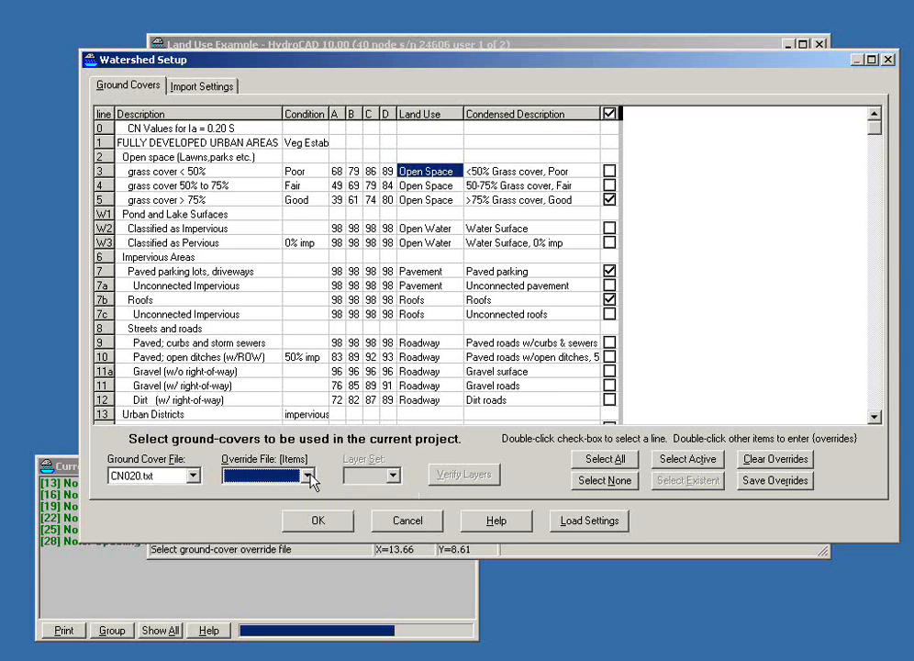
left_click(168, 477)
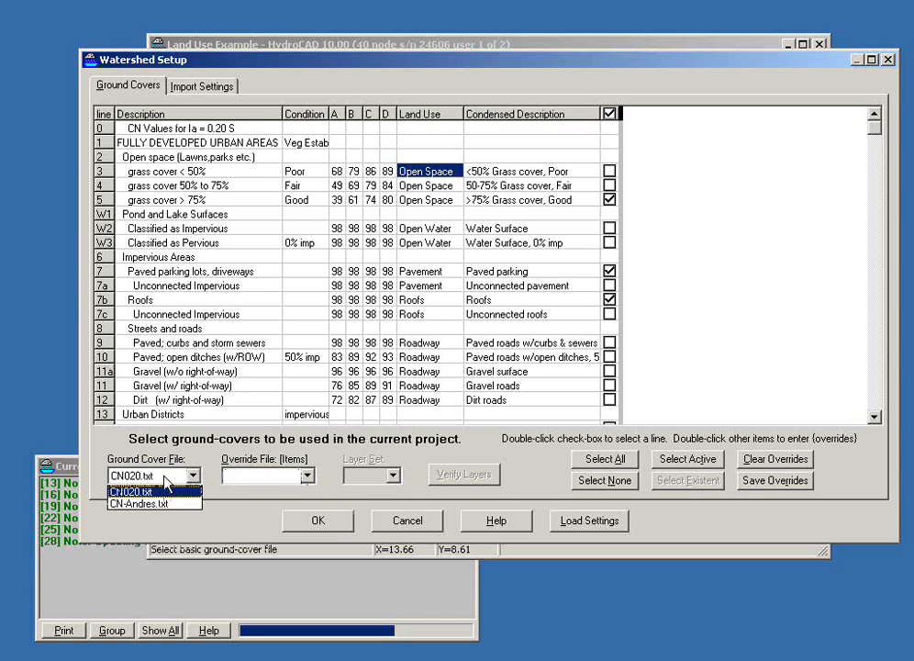
left_click(166, 479)
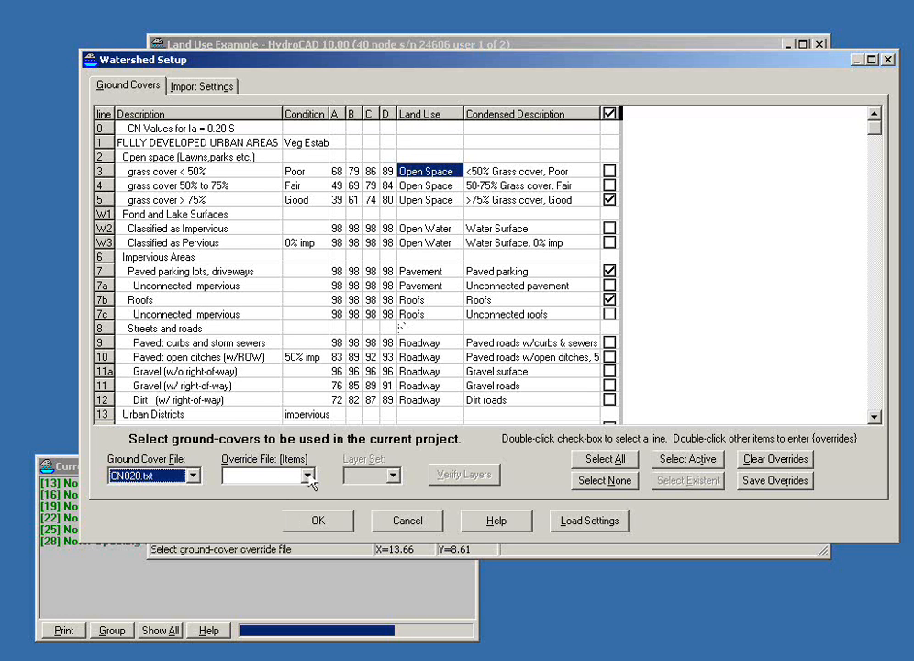
Step: Read the help on ground-cover settings and the Ground Cover Override File topic, and close the help
left_click(482, 521)
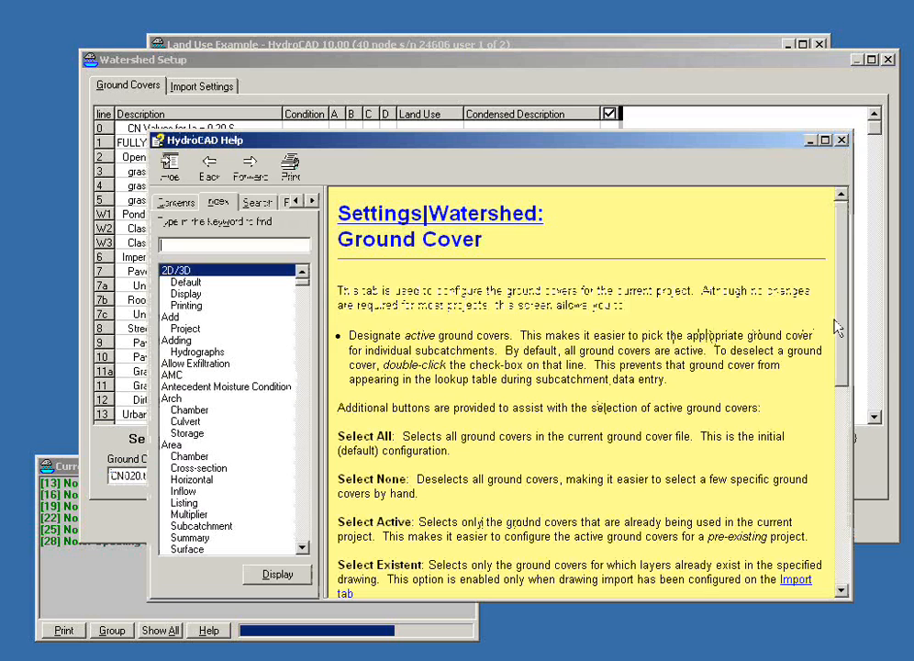
left_click_drag(837, 327, 852, 452)
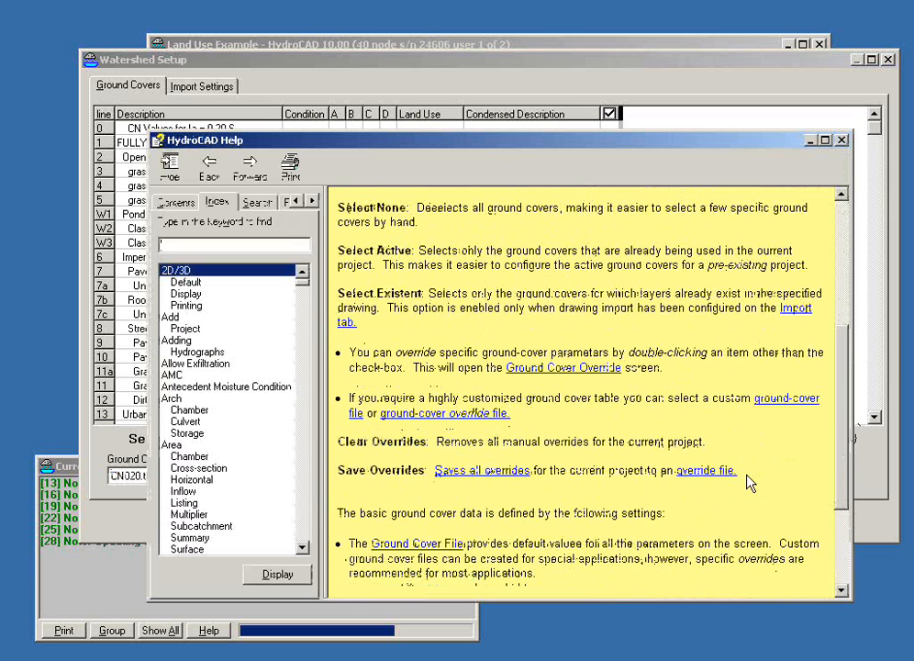
left_click(691, 470)
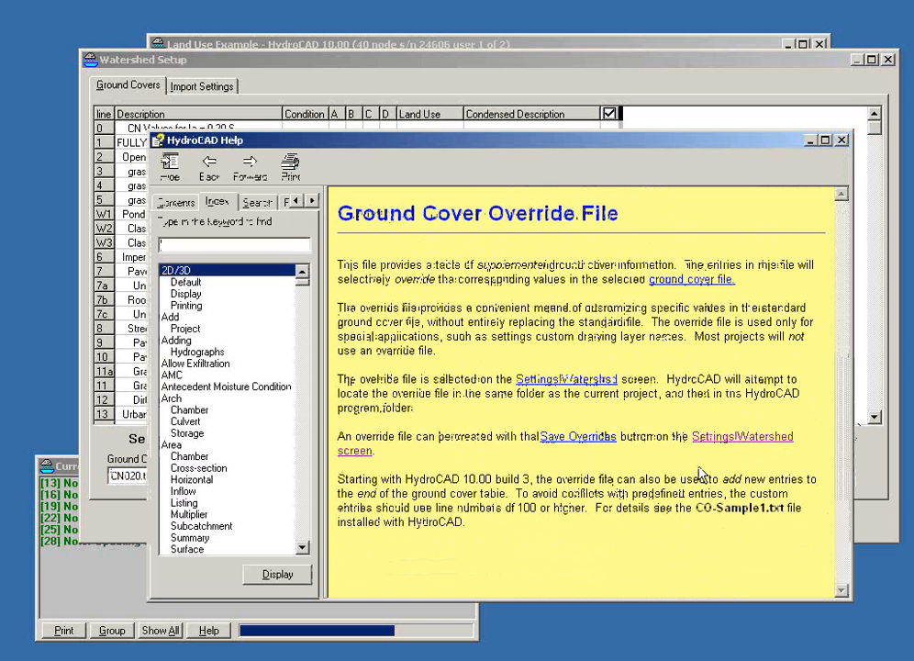
left_click(842, 140)
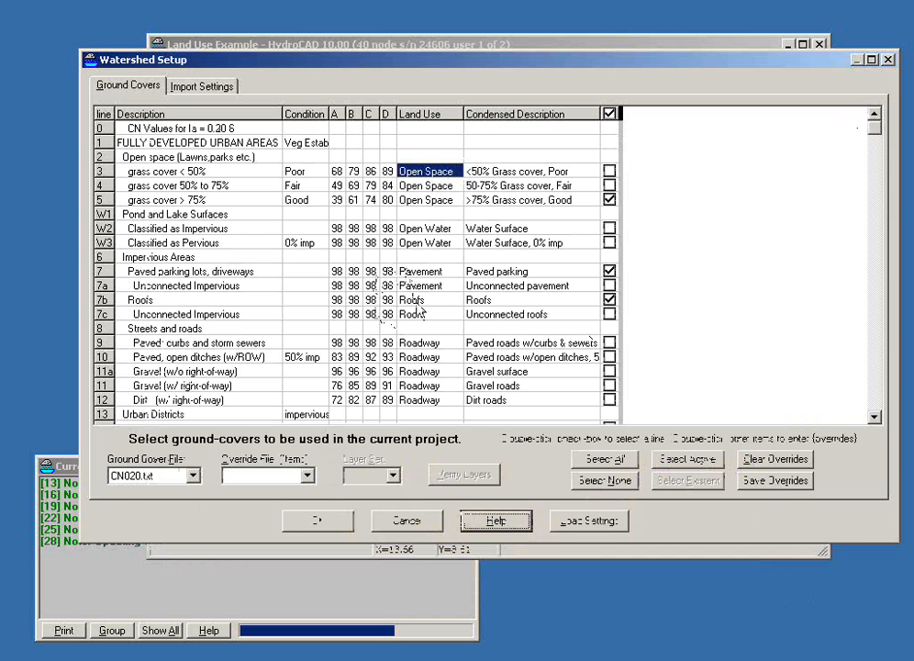
Step: Override the land use of line 45, Row crops, C&T, Poor, with Open Space and save the watershed setup
left_click(608, 199)
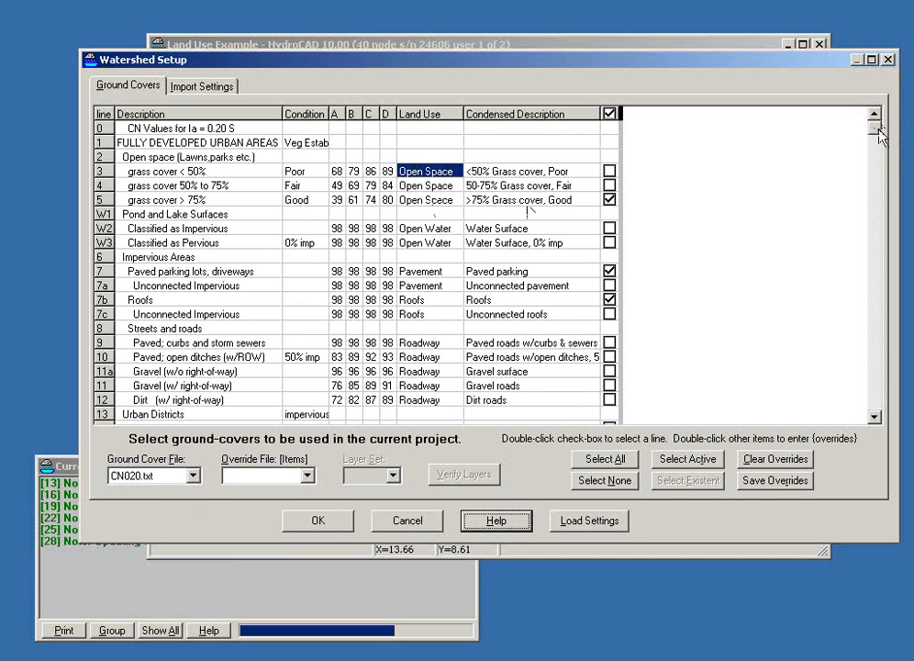
left_click_drag(882, 136, 888, 257)
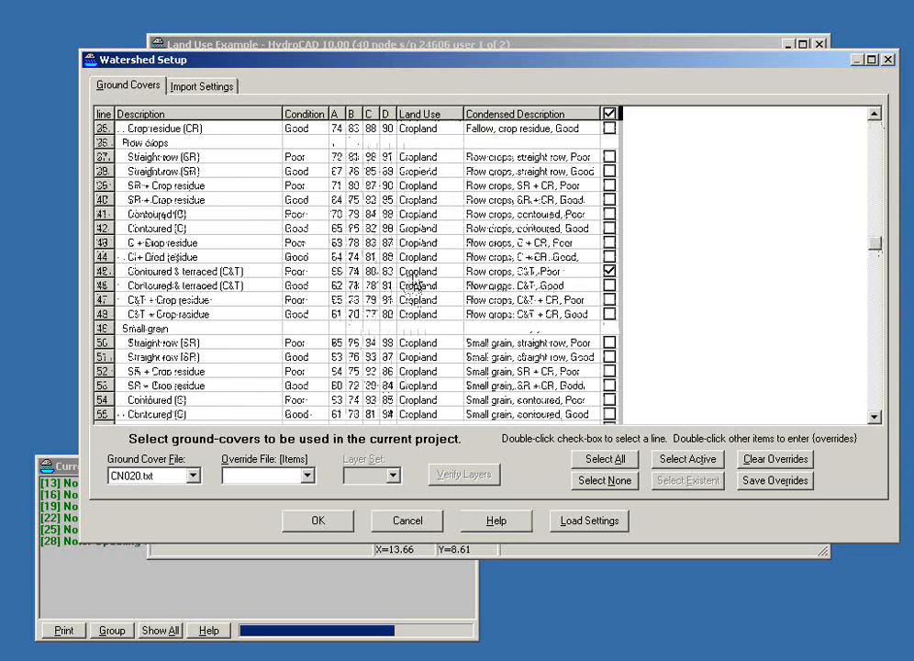
double_click(412, 275)
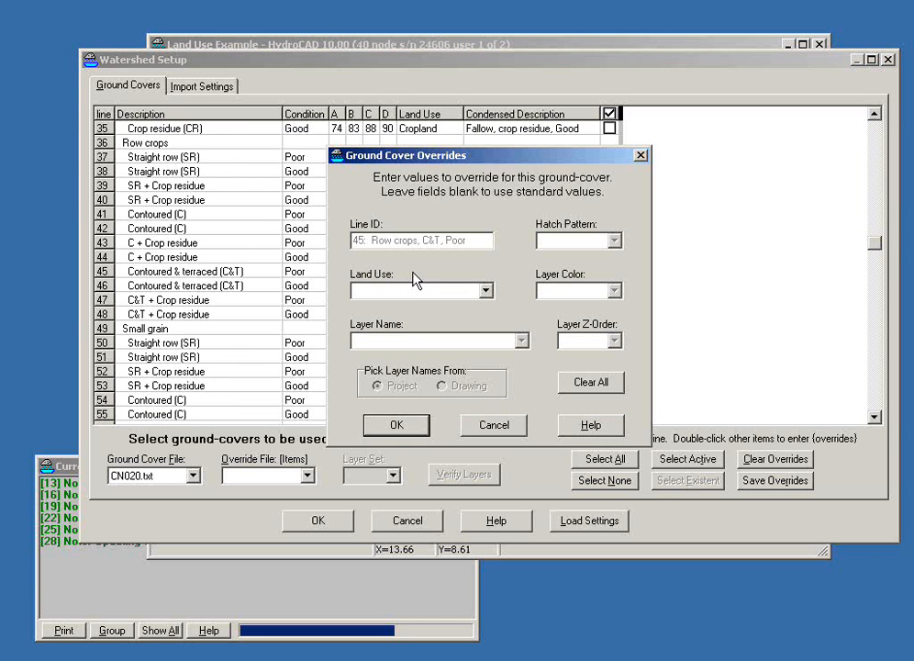
left_click(486, 291)
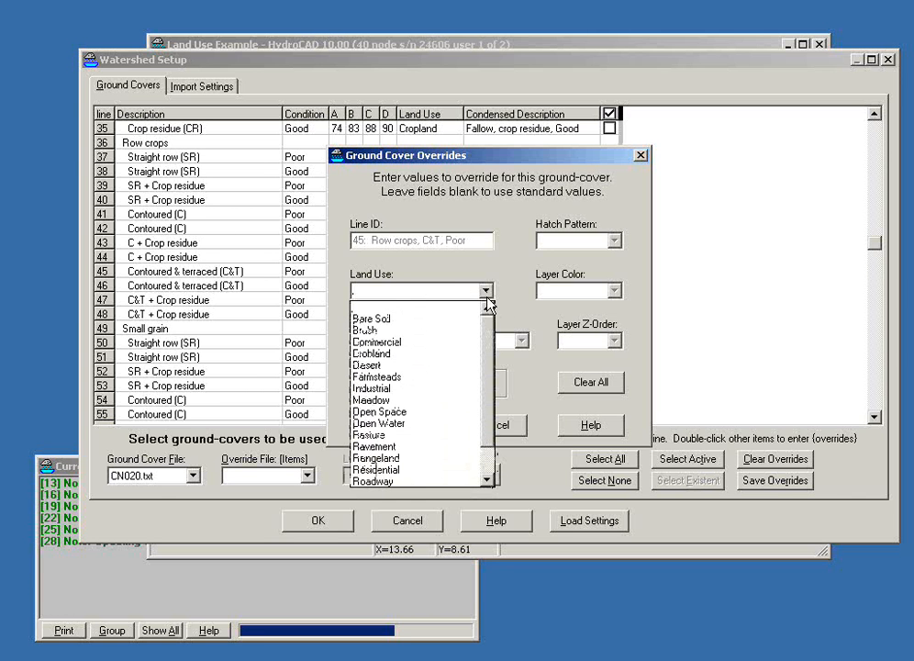
left_click(390, 412)
left_click(393, 423)
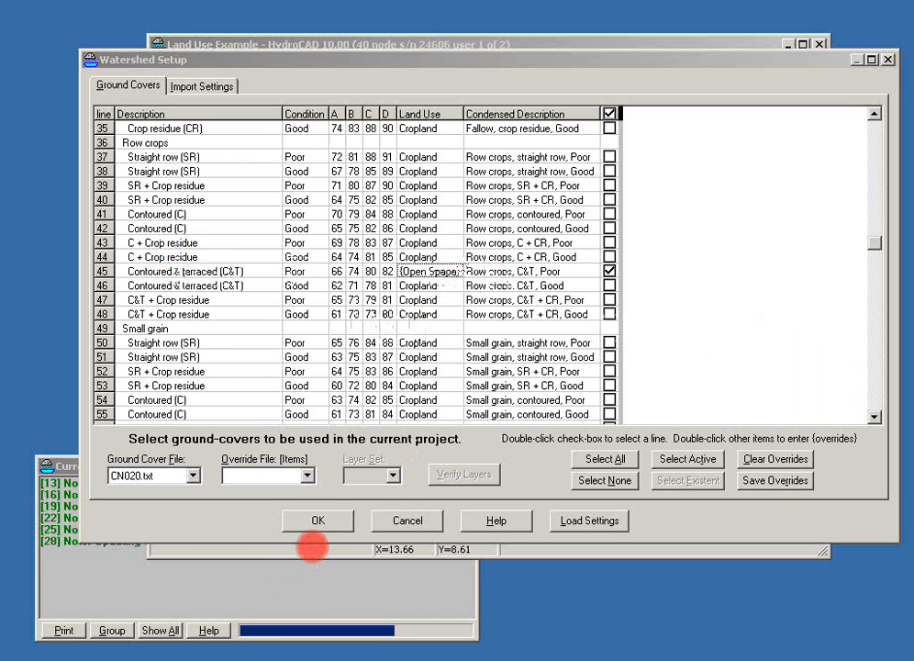
left_click(318, 520)
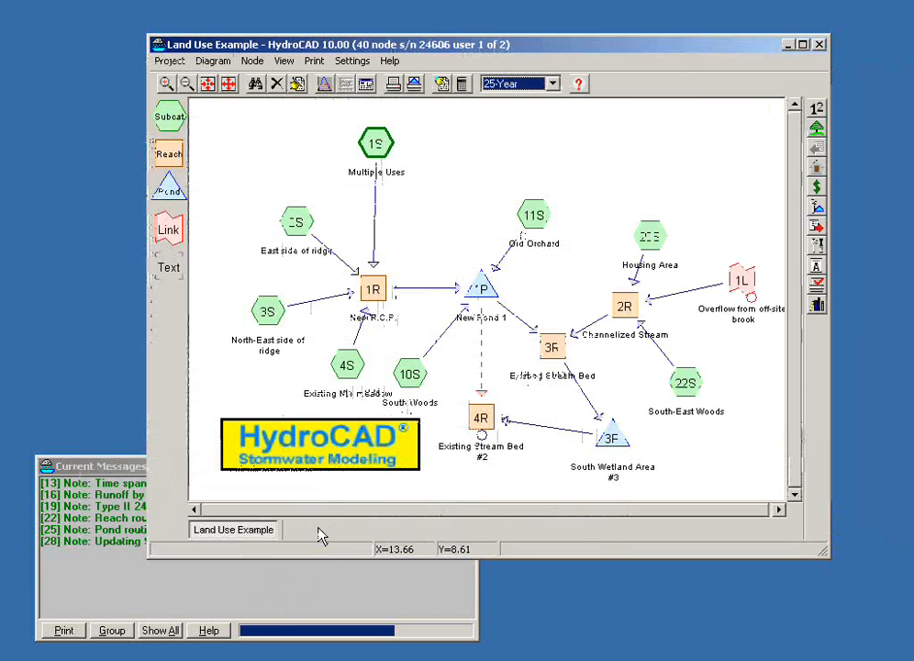
Step: Add a second sub-area to subcatchment 2S using the Row crops, C&T, Poor ground cover for soil group B
left_click(296, 222)
right_click(297, 221)
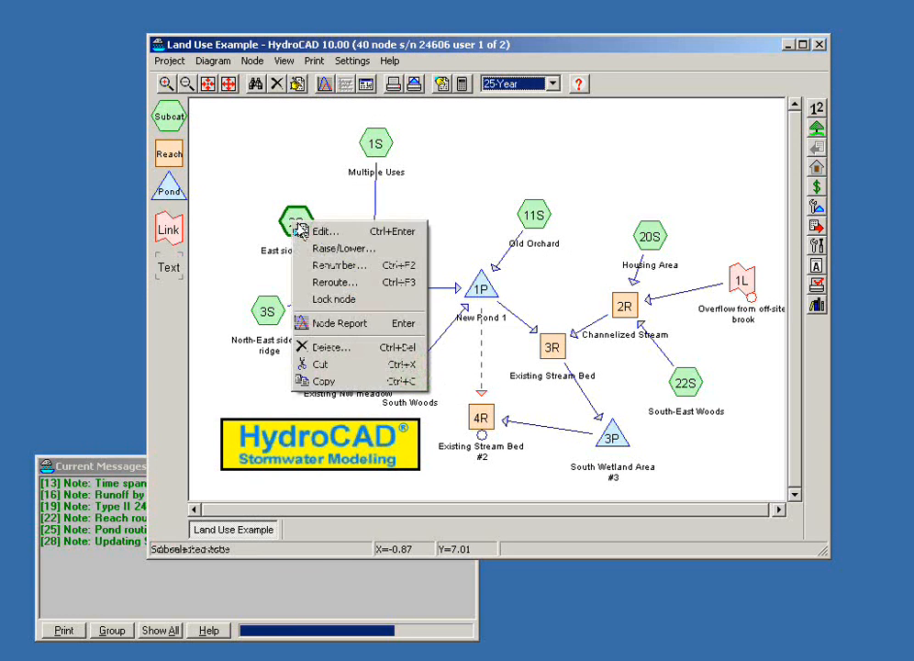
left_click(314, 229)
left_click(371, 191)
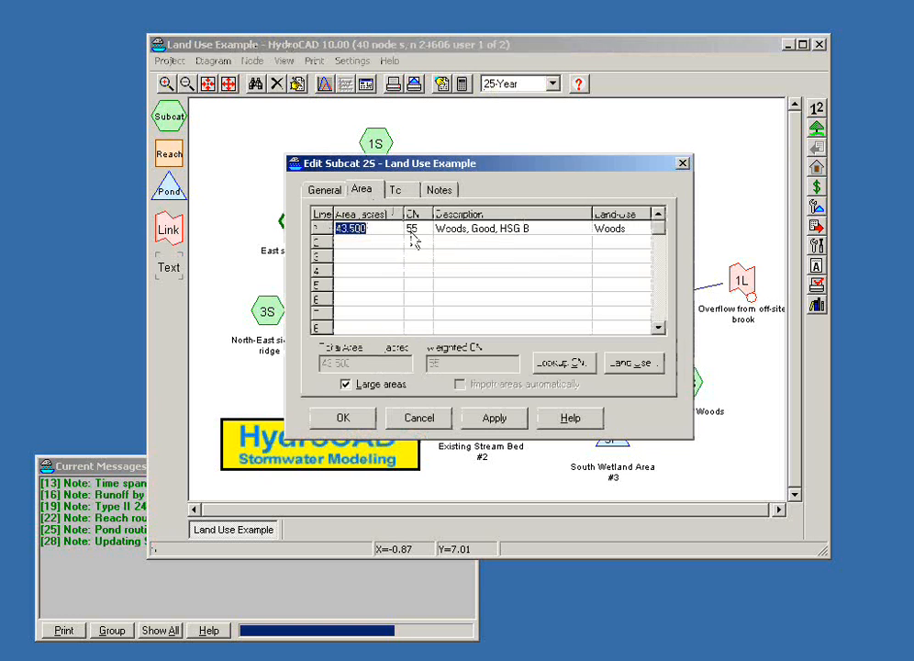
double_click(411, 230)
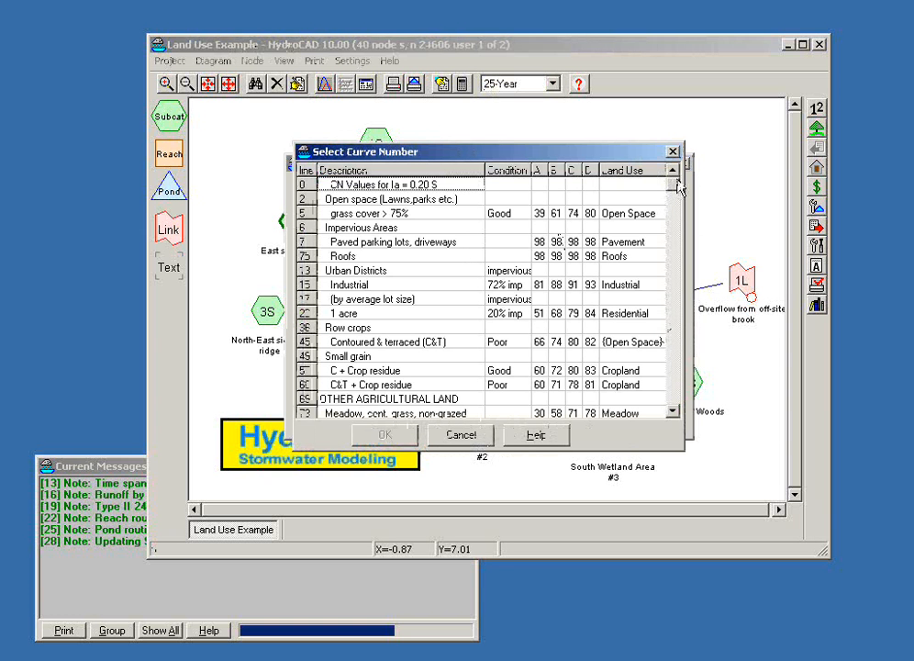
left_click_drag(676, 181, 683, 346)
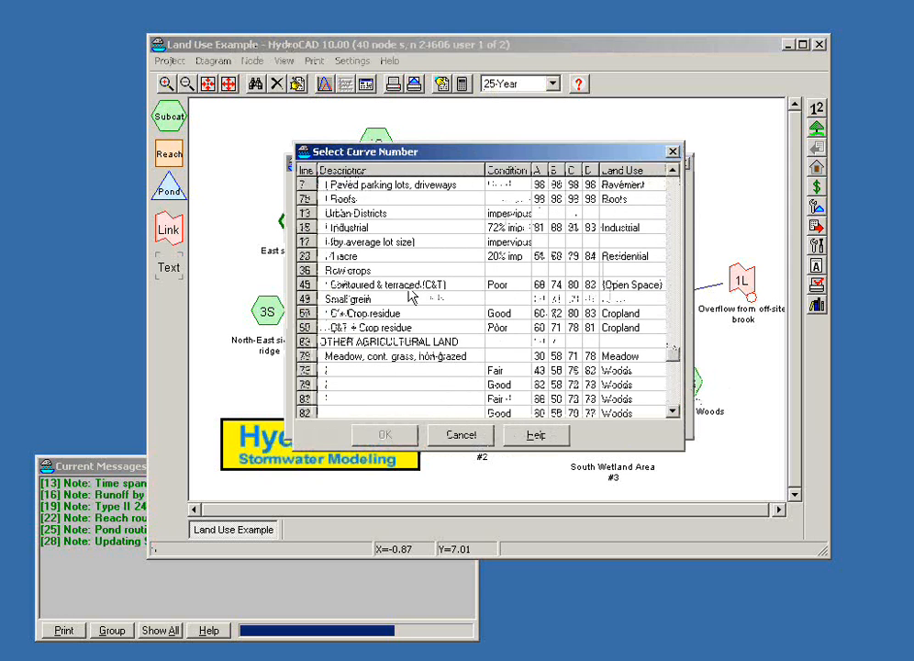
left_click(623, 289)
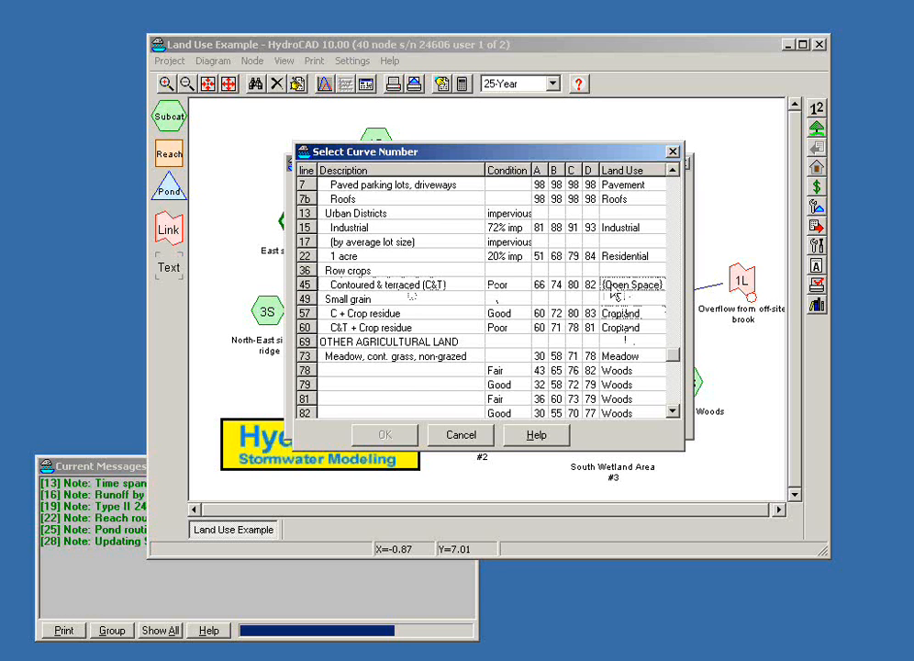
double_click(565, 286)
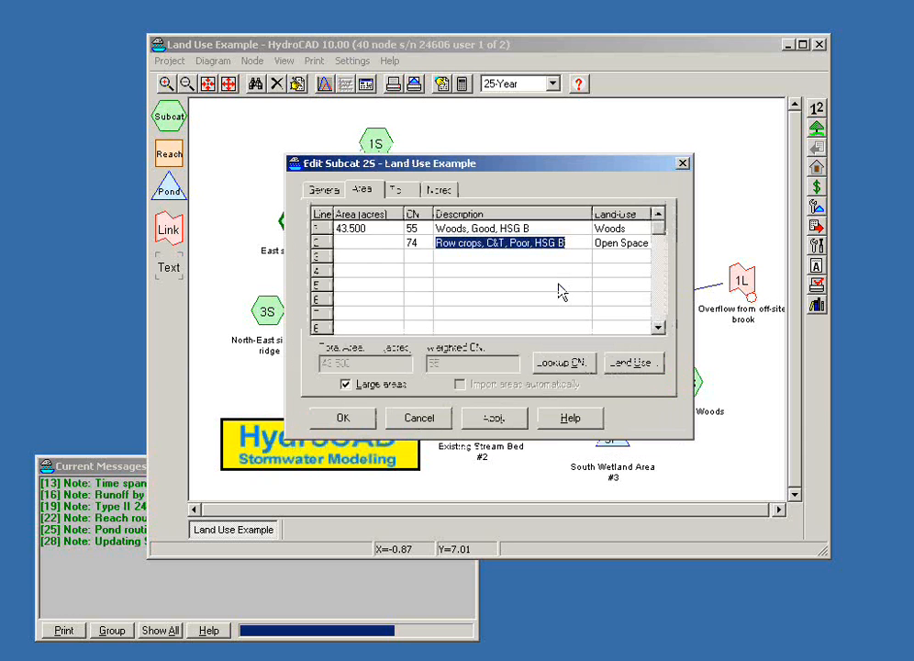
Step: Set the area of subcatchment 2S's row-crops line to 12 acres and save the subcatchment
left_click(340, 243)
type("12")
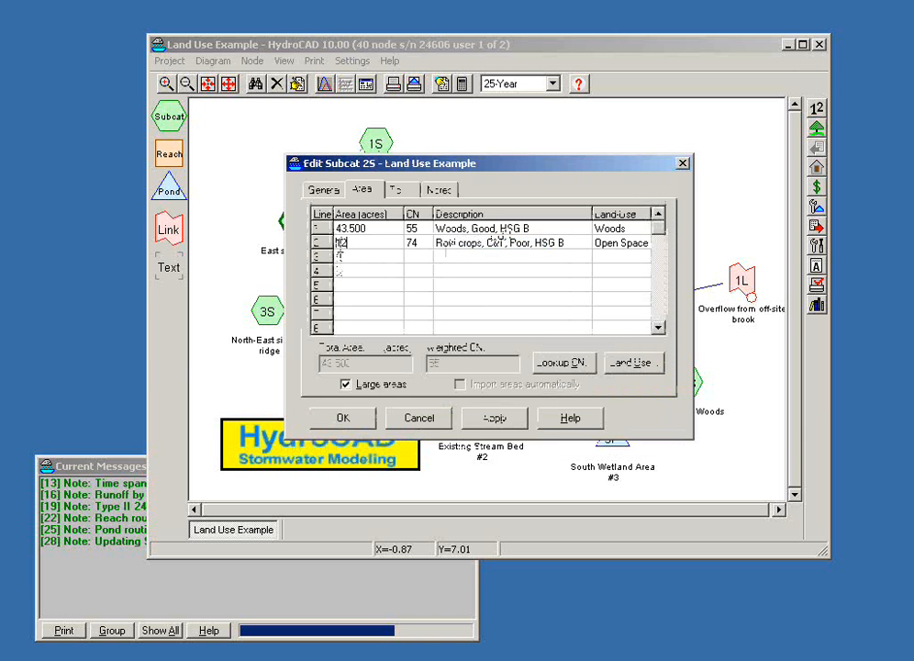
key("Tab")
left_click(360, 423)
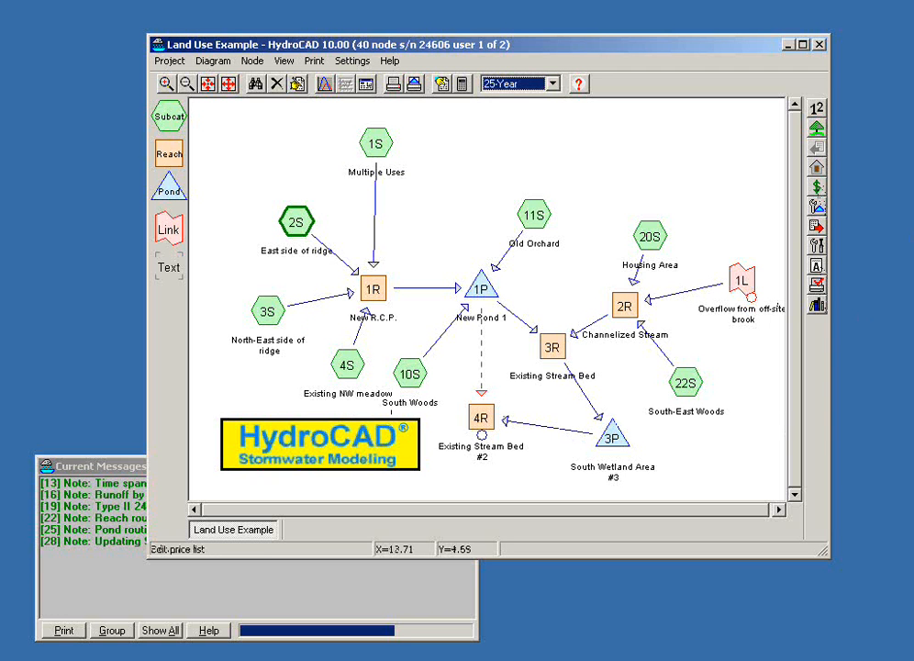
Step: Look up the Pollutant Loading topic in the help index
left_click(578, 85)
left_click_drag(558, 147, 492, 147)
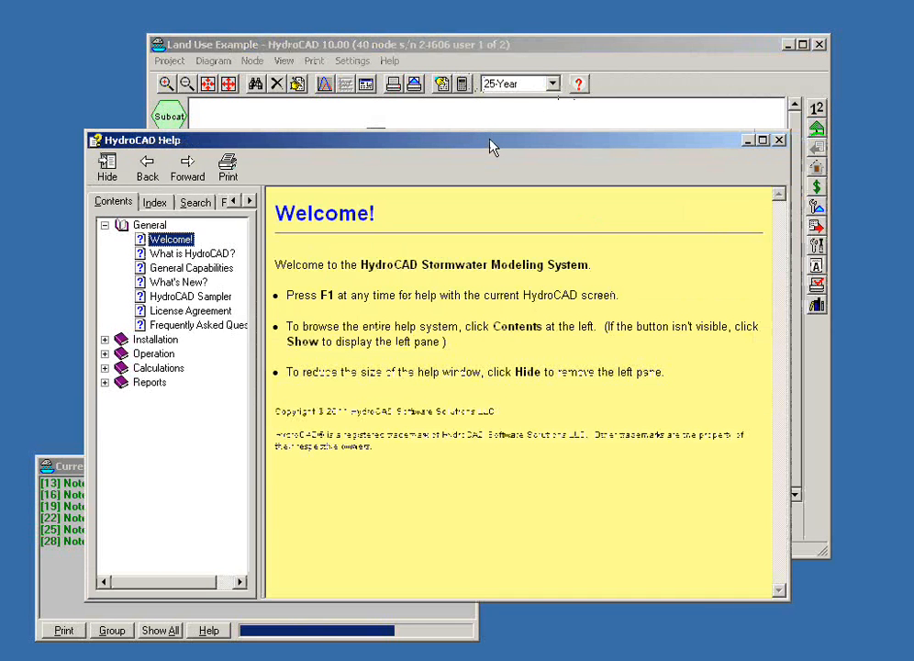
left_click(154, 203)
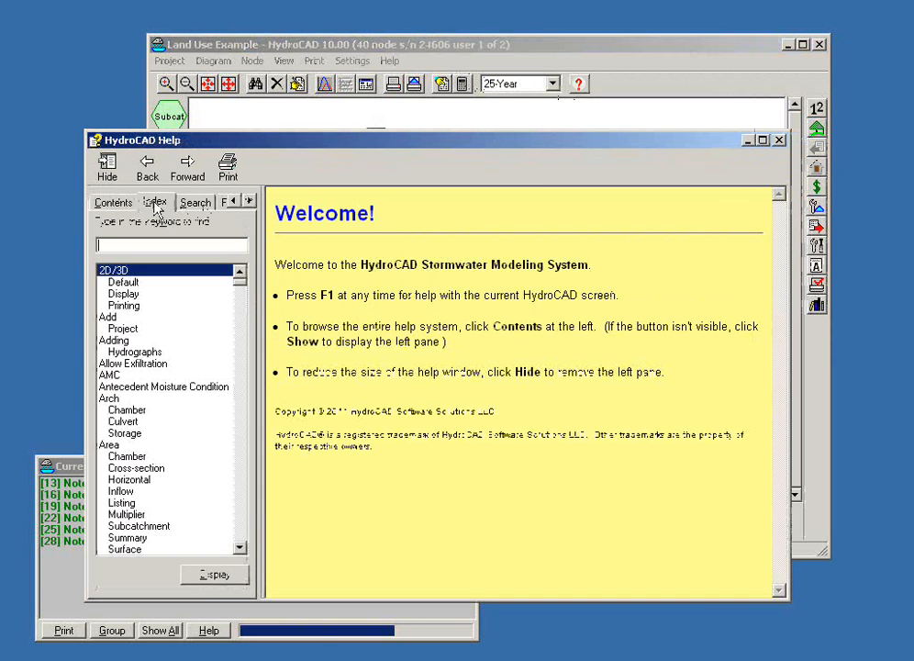
type("pull")
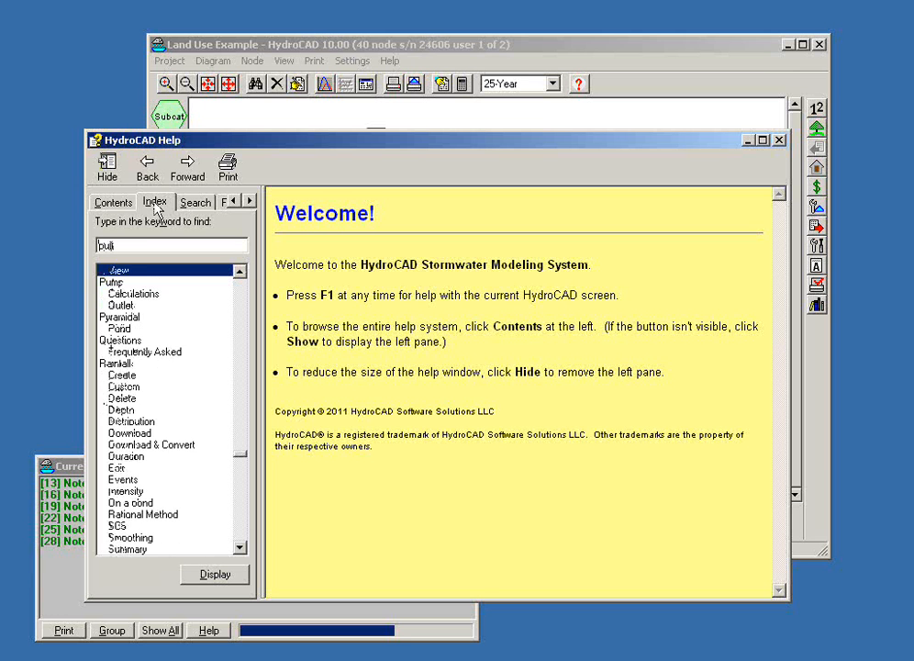
key("BackSpace")
key("BackSpace")
key("BackSpace")
type("ollu")
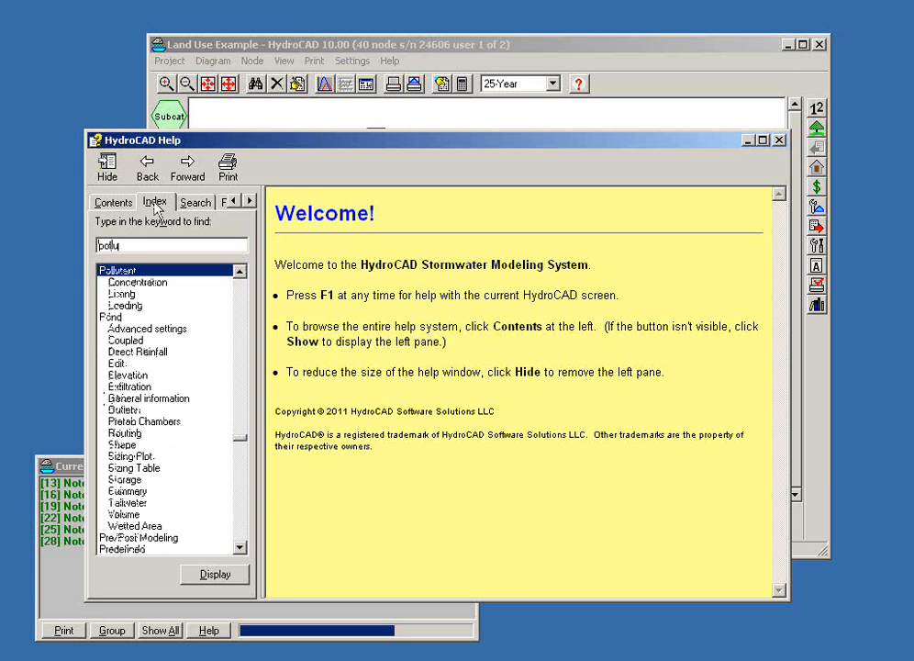
double_click(132, 308)
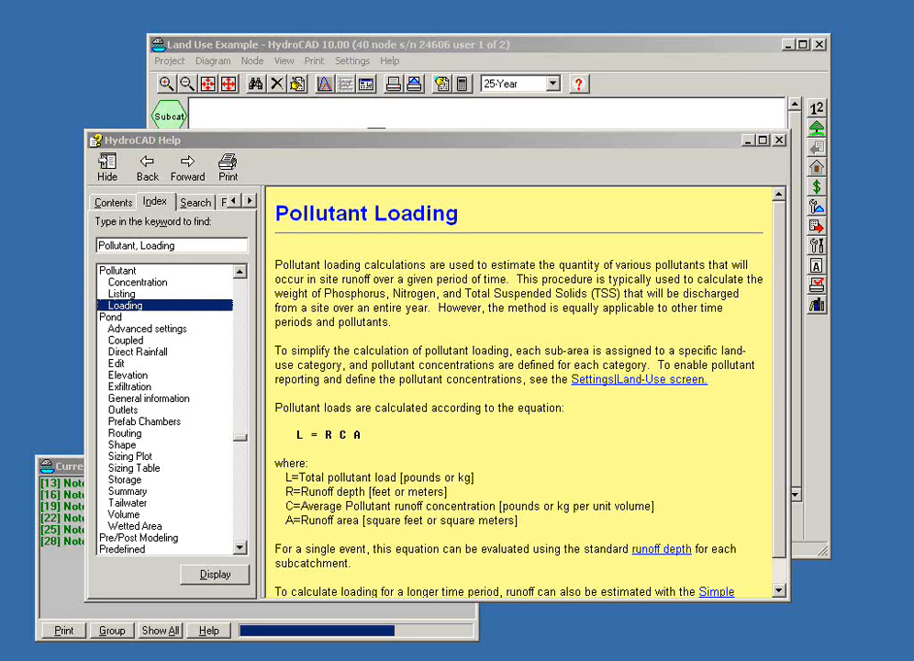
Step: Switch to the owner's manual PDF in Adobe Acrobat, go to page 129, and read the Land-Use Analysis & Pollutant Loading section
key("alt+Tab")
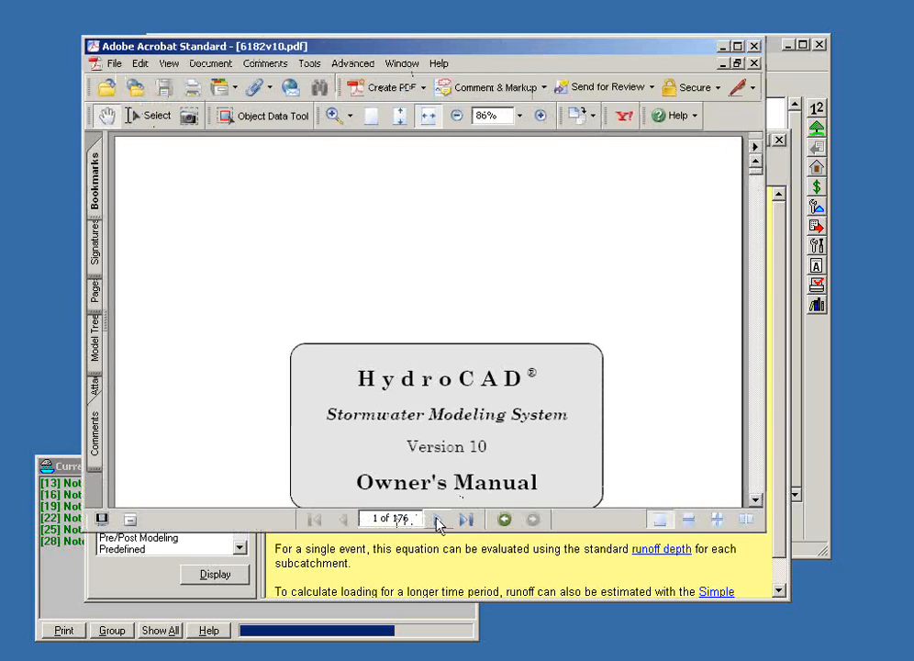
left_click(399, 516)
type("129")
key("Return")
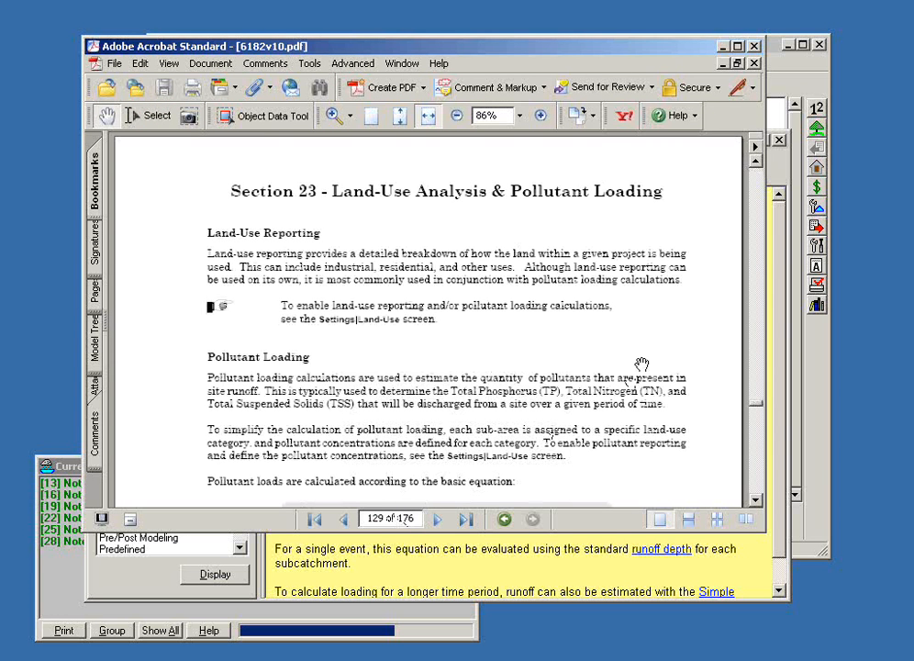
scroll(640, 364, "down", 6)
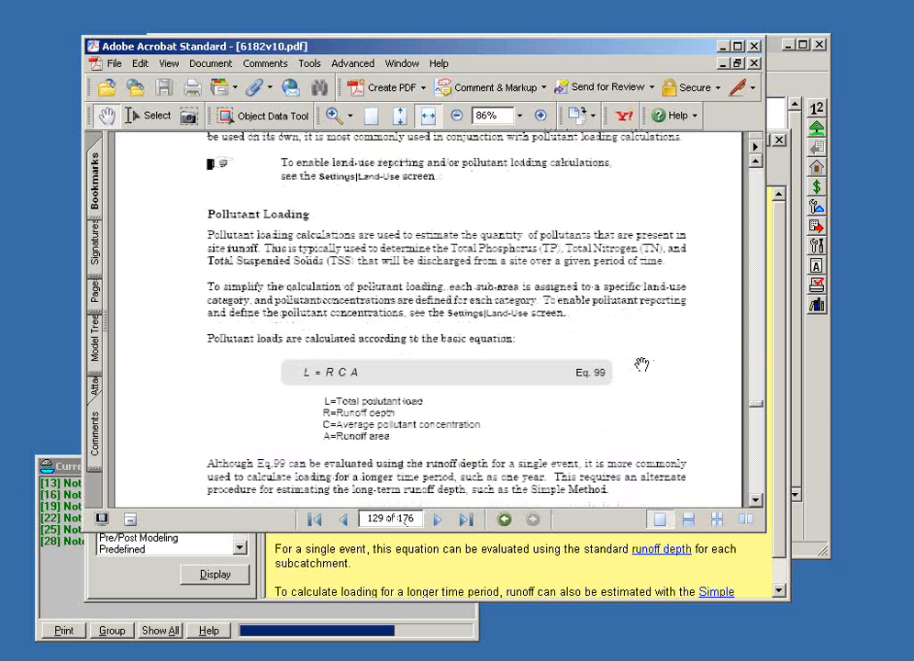
scroll(641, 365, "down", 1)
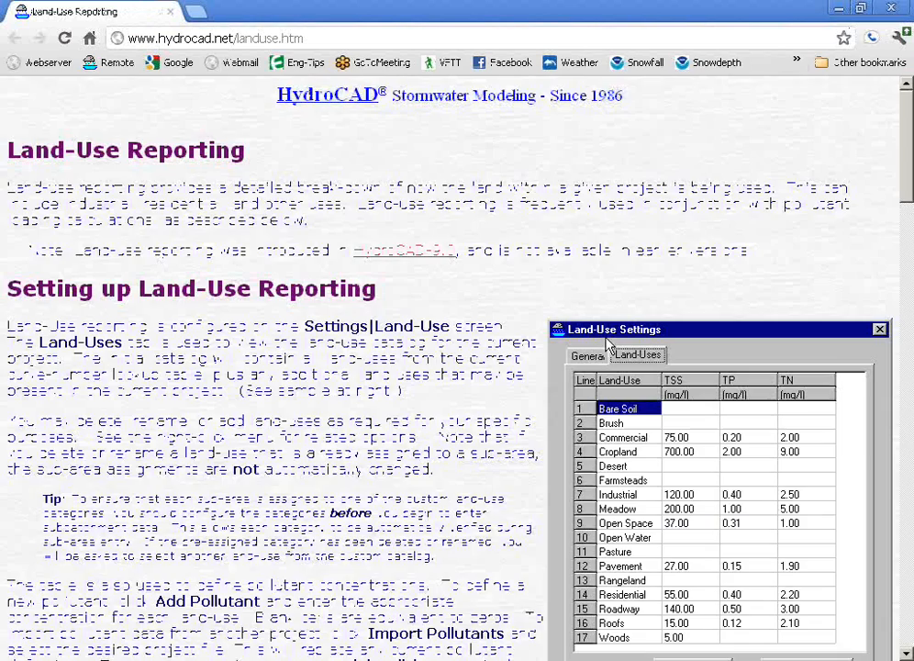
Step: Read the Land-Use Reporting web page through its setup and Pollutant Loading sections, and close the browser
scroll(606, 347, "down", 5)
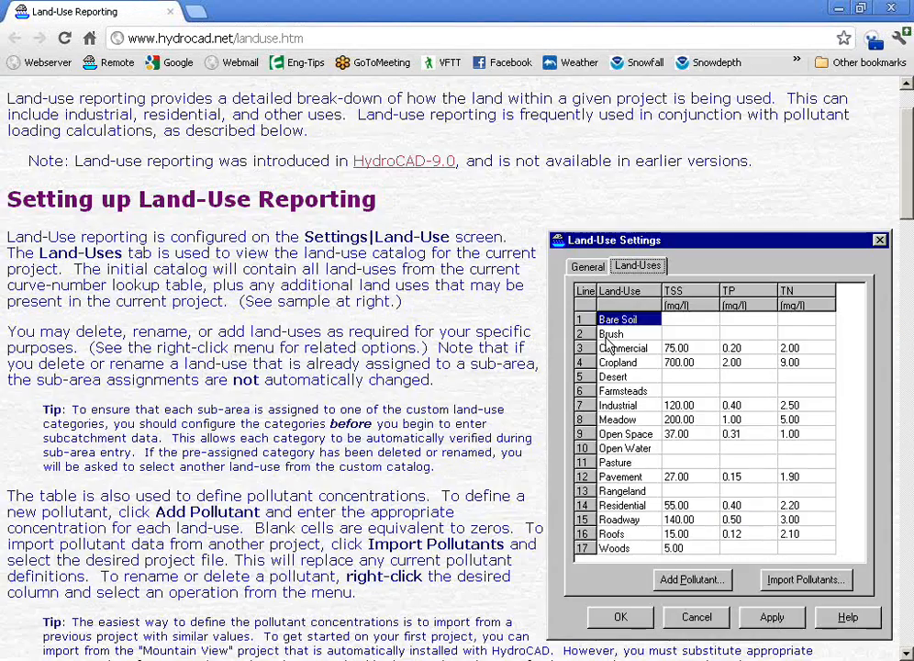
scroll(606, 346, "down", 4)
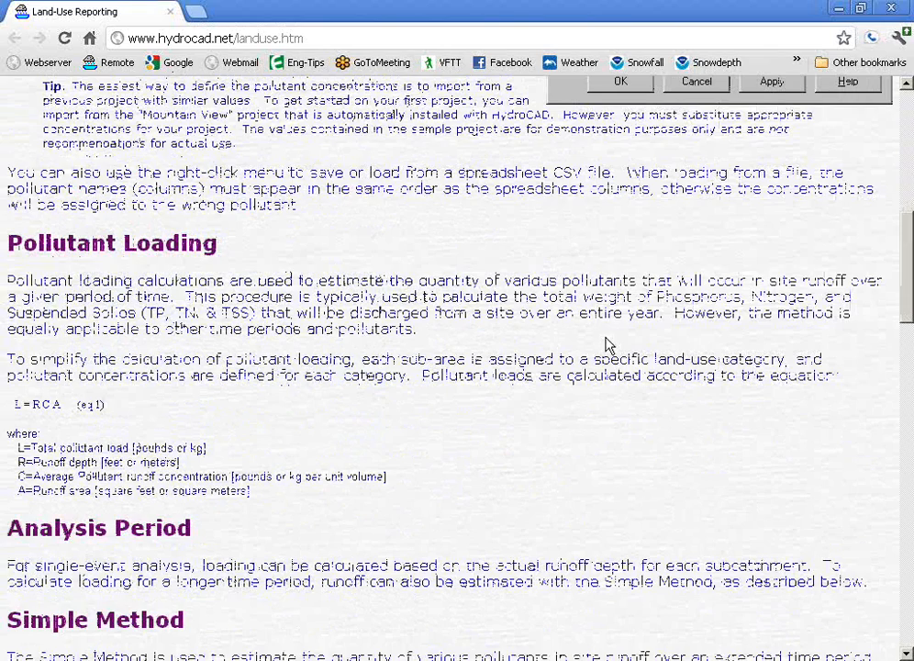
left_click(889, 11)
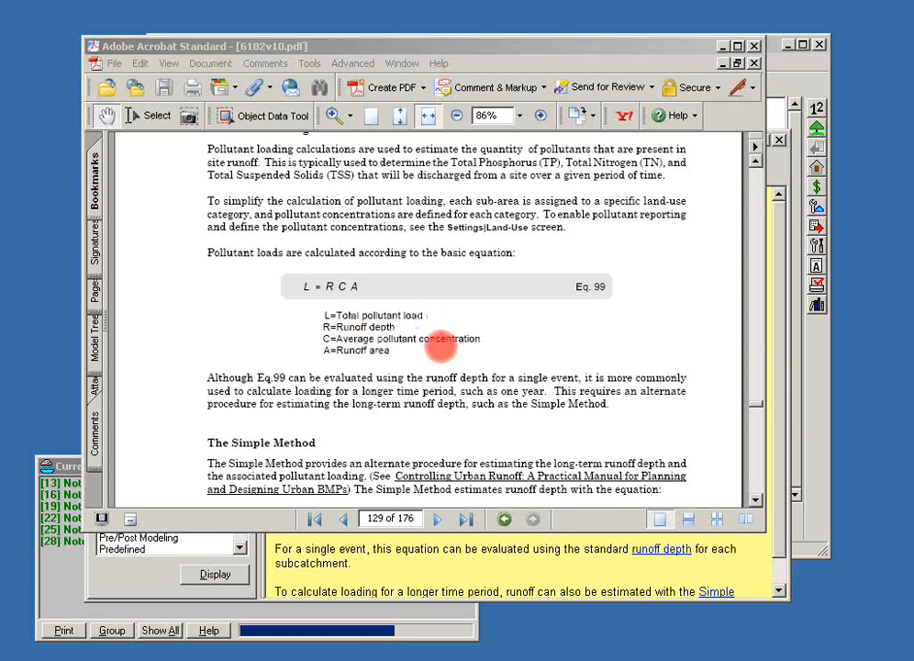
Step: Examine the Simple Method equations, the impervious fraction and the impervious area determination on pages 129 and 130 of the manual
scroll(391, 310, "down", 3)
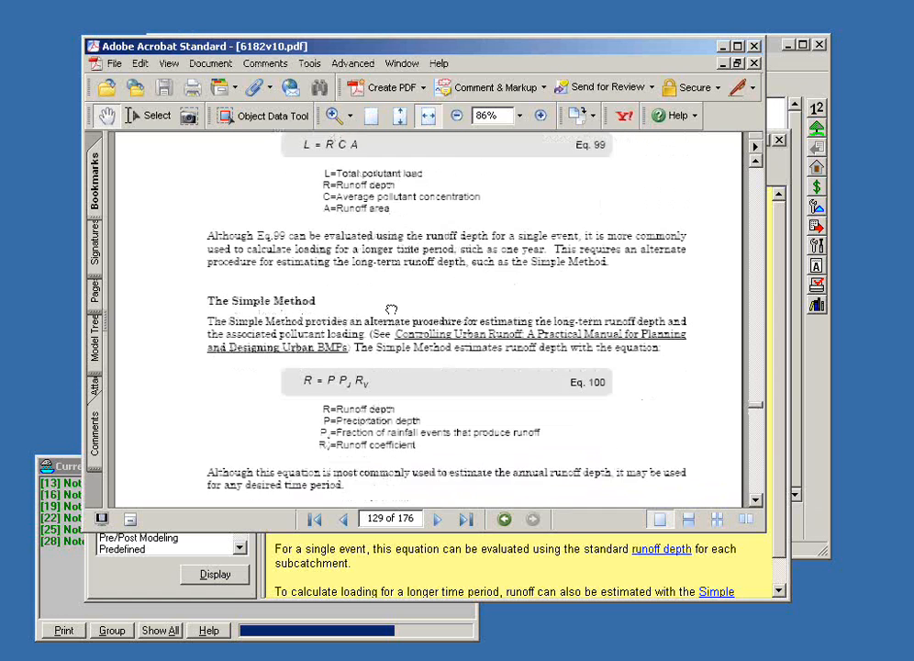
left_click_drag(391, 310, 400, 267)
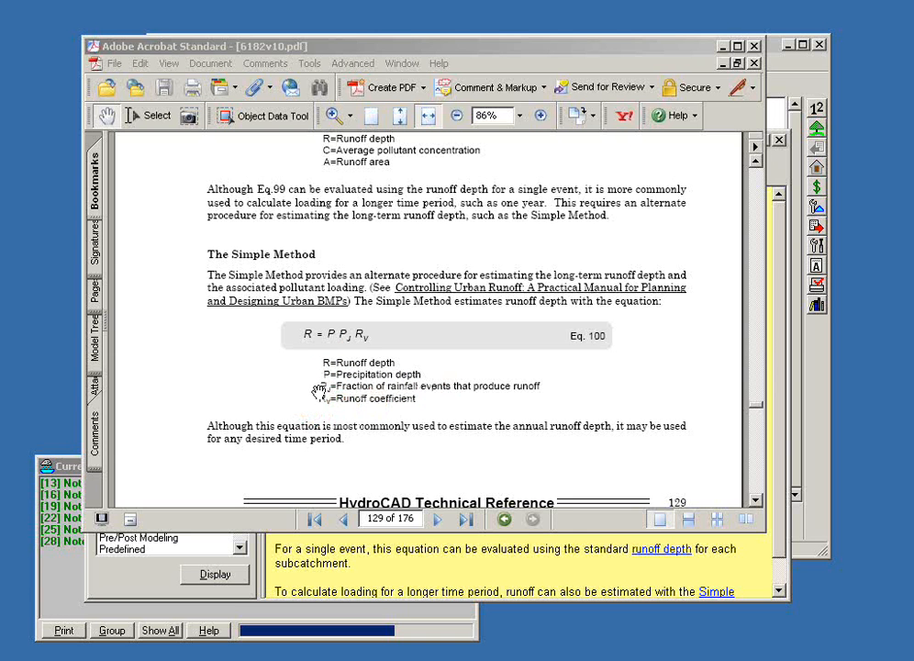
scroll(452, 367, "down", 10)
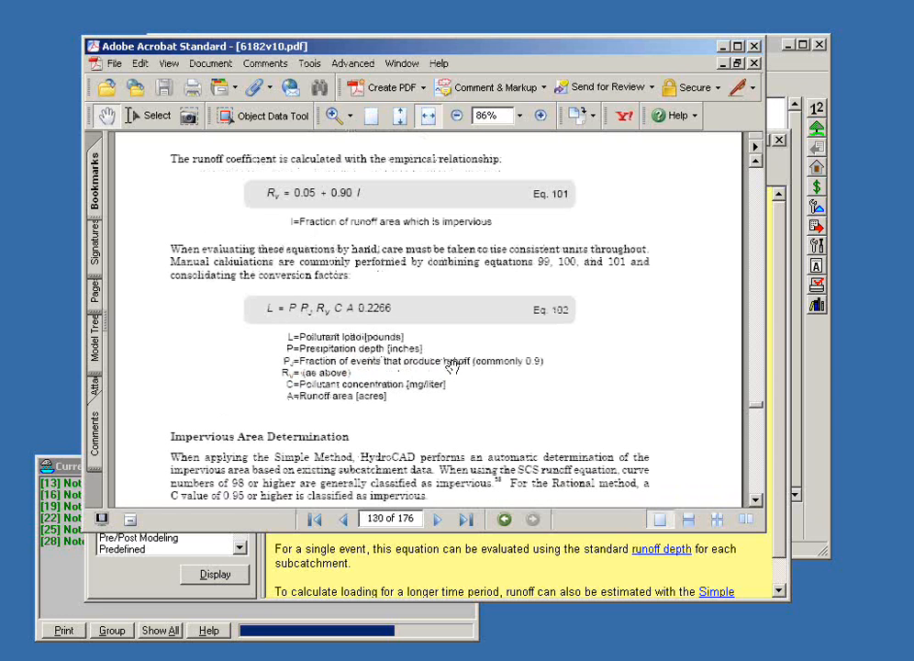
scroll(452, 365, "up", 1)
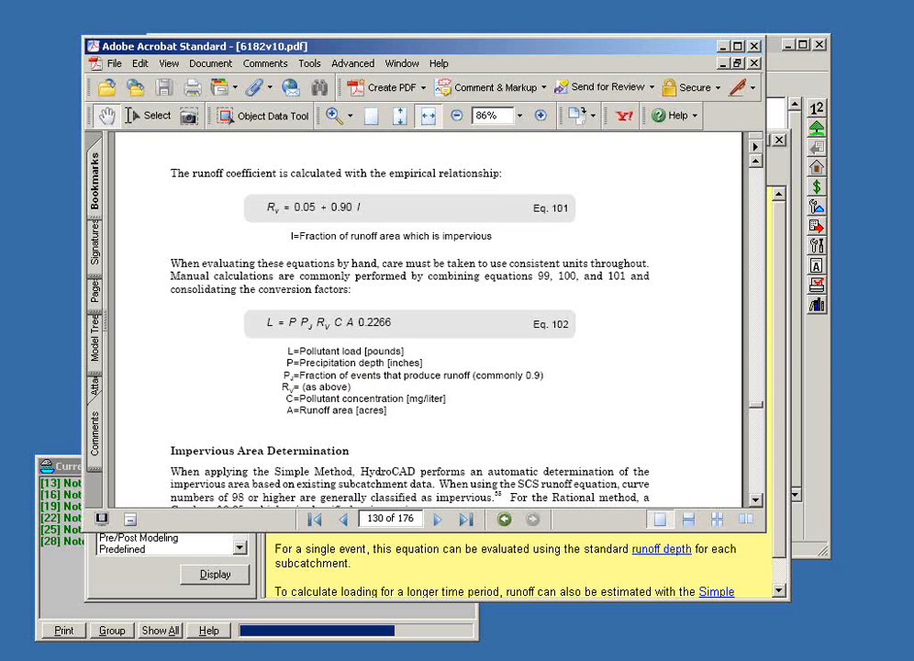
key("alt+Tab")
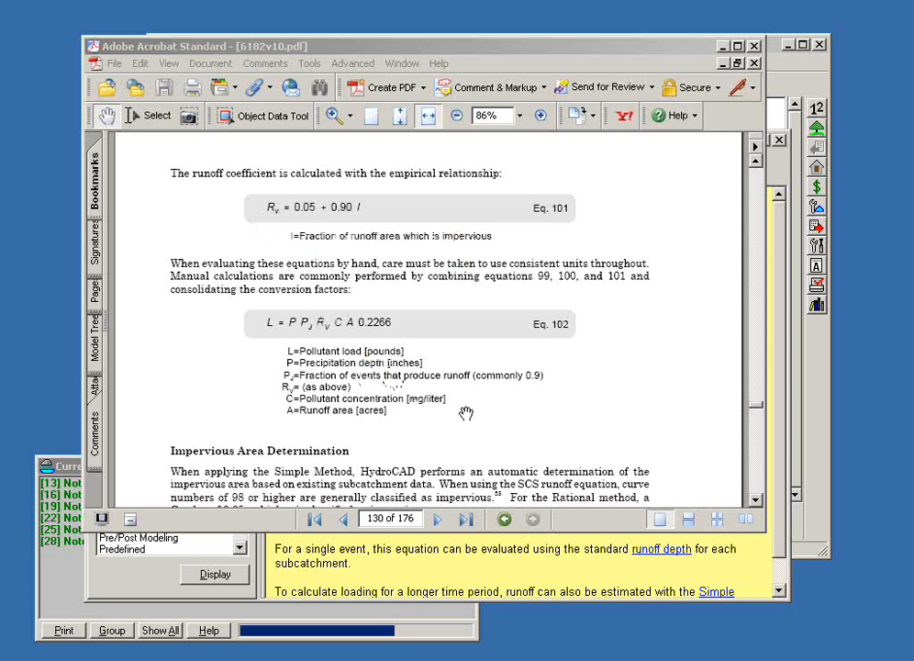
scroll(471, 414, "down", 2)
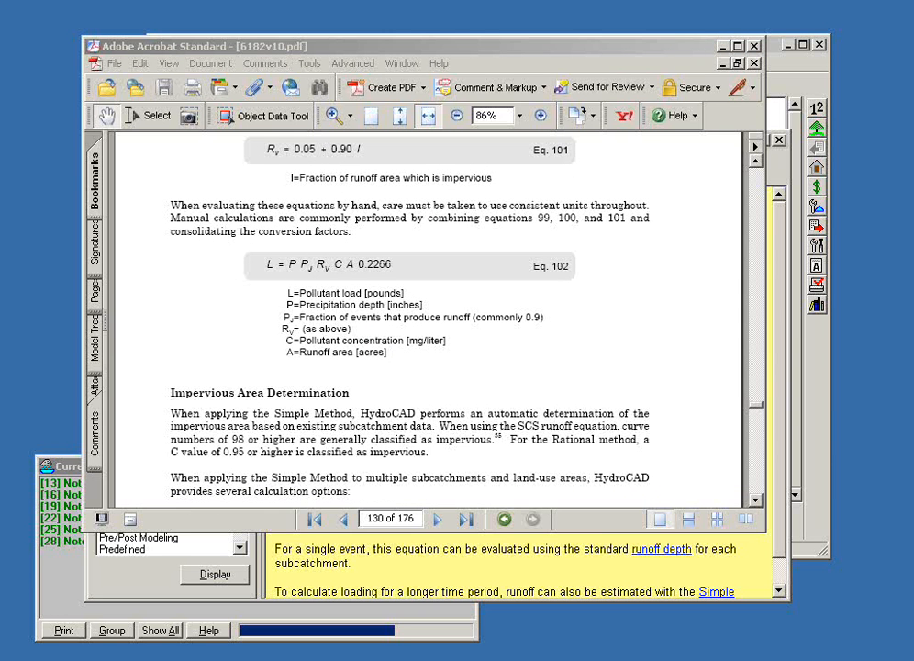
left_click_drag(163, 439, 486, 440)
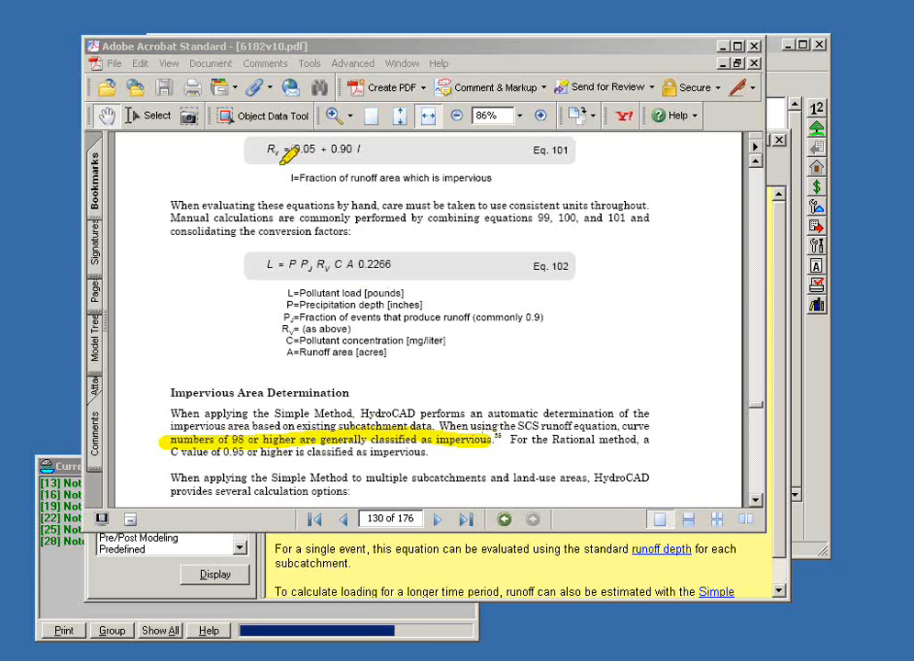
left_click_drag(280, 179, 493, 178)
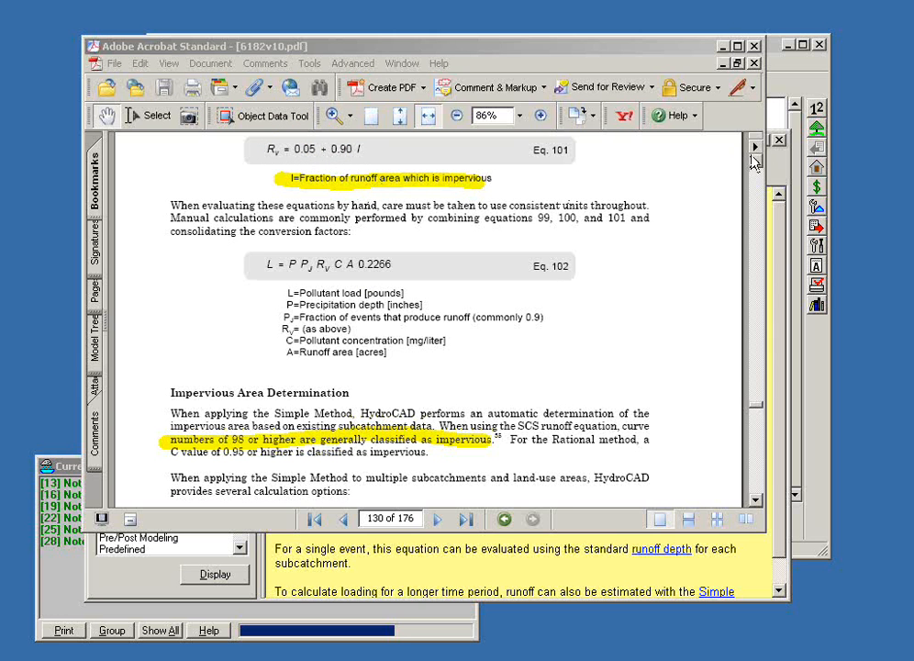
Step: Revisit the basic load equation (Eq. 99) and examine the combined equation (Eq. 102) with the units of its variables
scroll(756, 163, "up", 6)
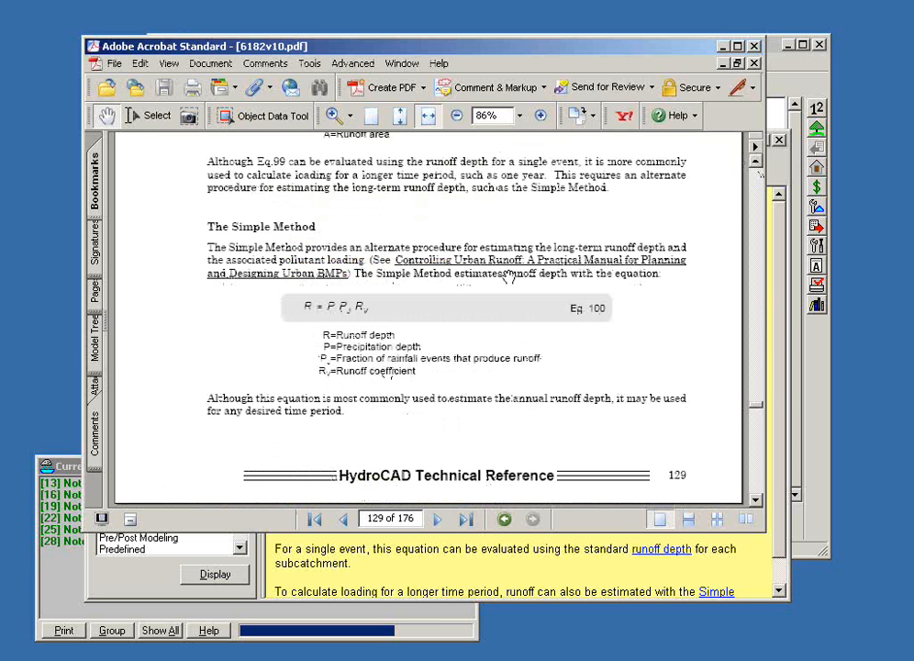
scroll(477, 294, "up", 1)
scroll(508, 276, "up", 2)
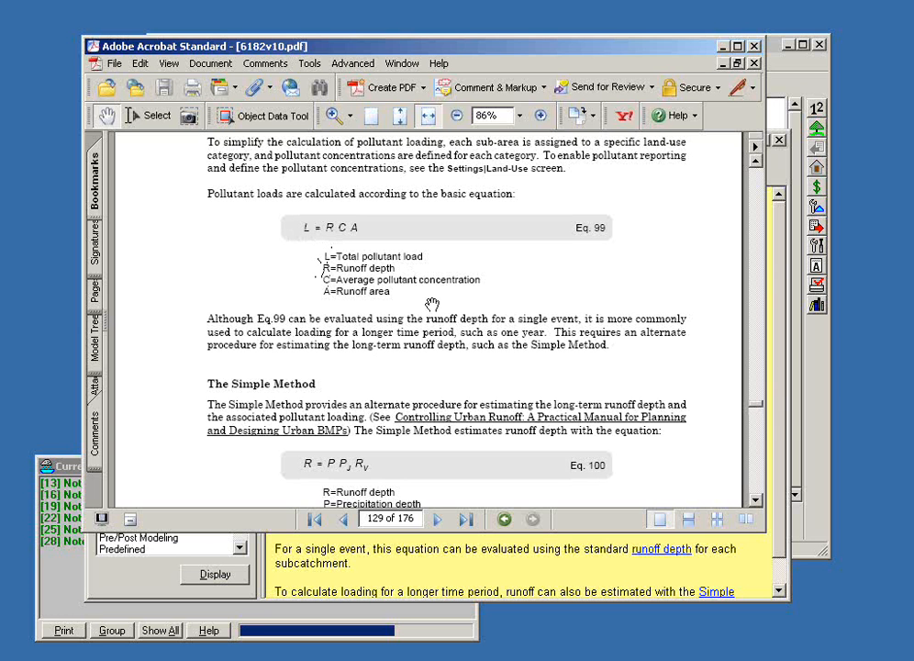
scroll(521, 332, "down", 8)
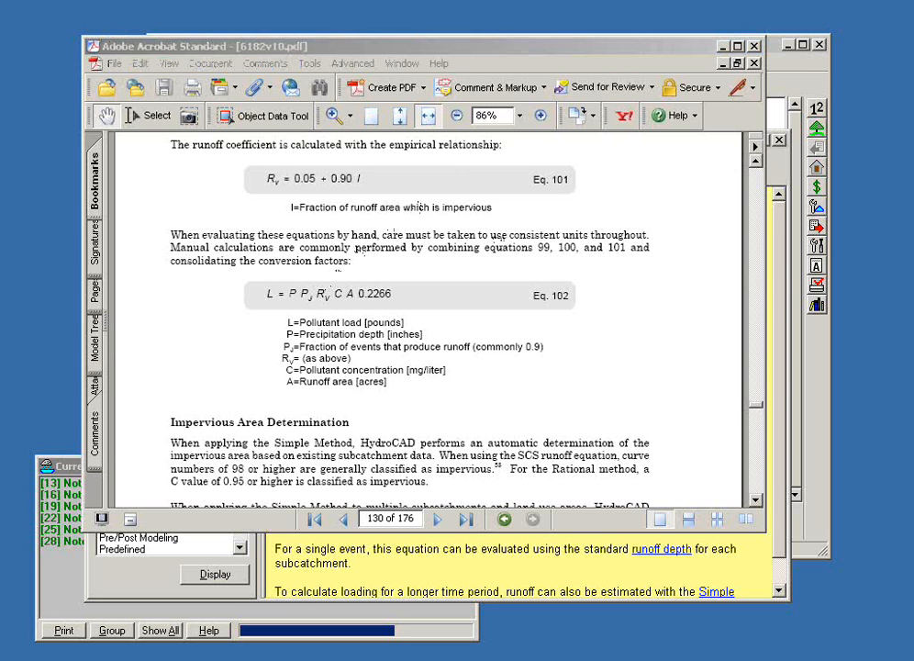
left_click_drag(252, 293, 401, 290)
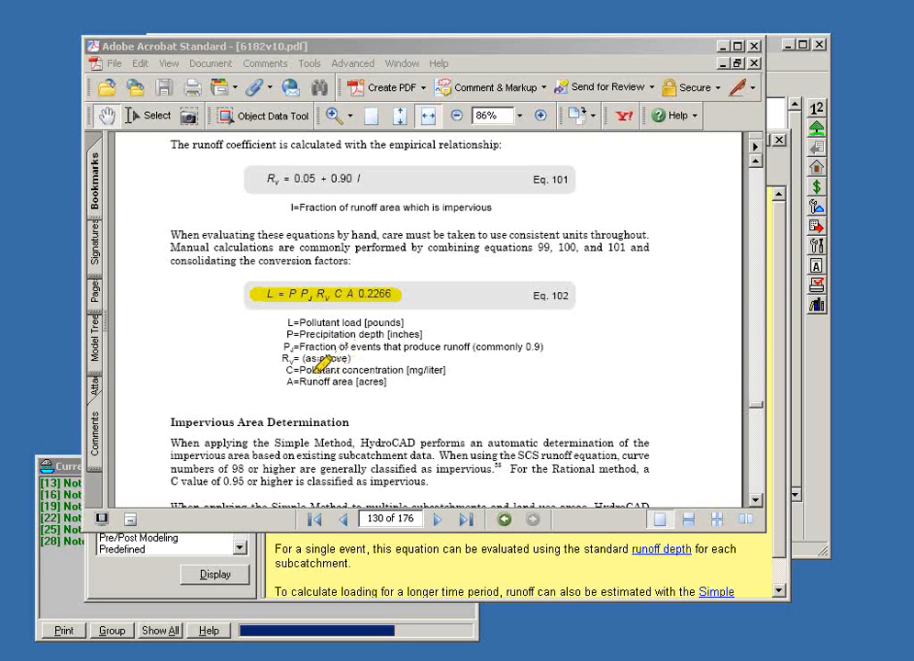
left_click_drag(402, 370, 448, 370)
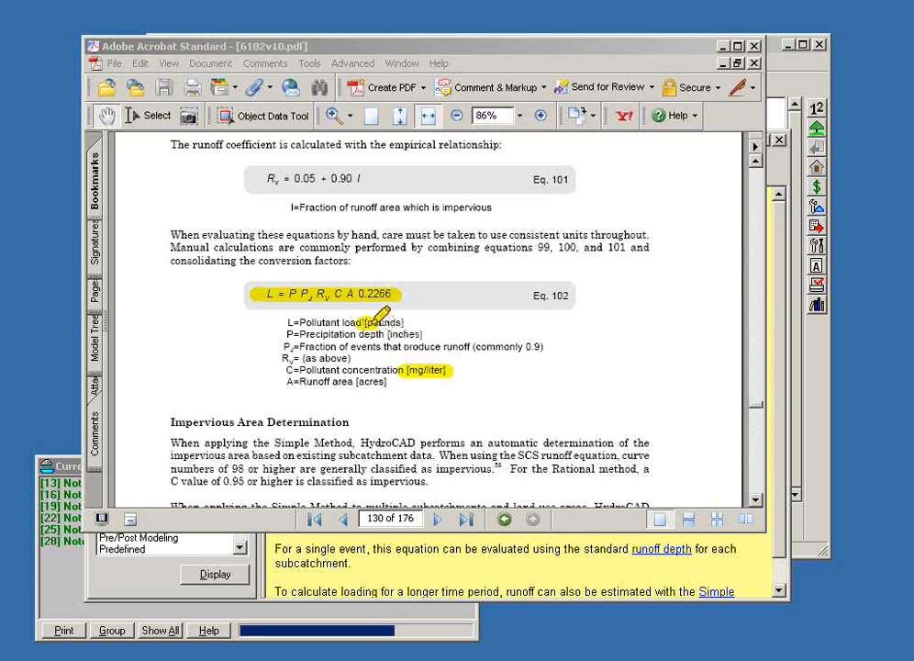
mouse_move(356, 323)
left_mouse_down()
mouse_move(412, 323)
mouse_move(430, 334)
left_mouse_up()
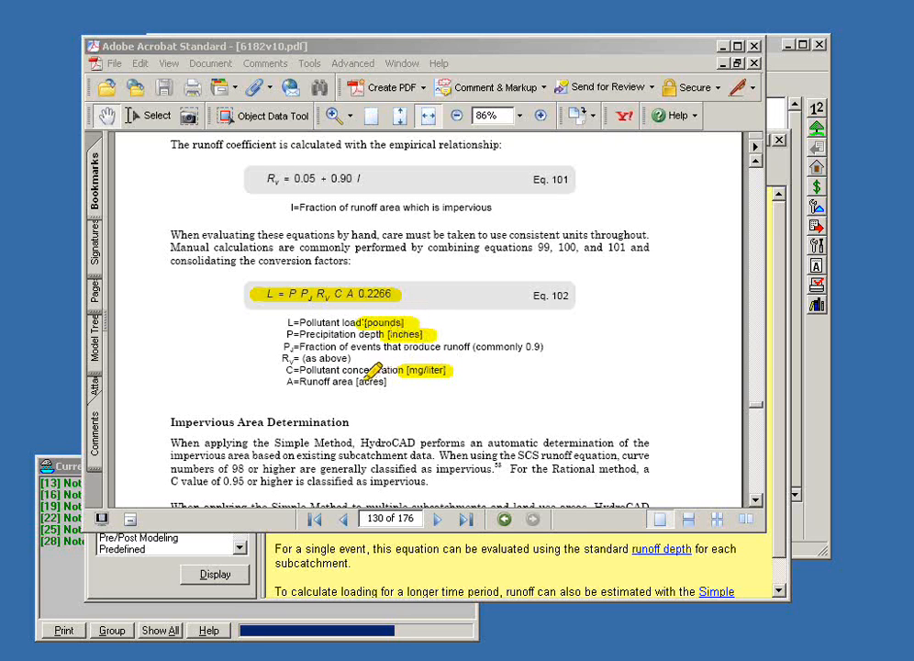
left_click_drag(348, 382, 397, 382)
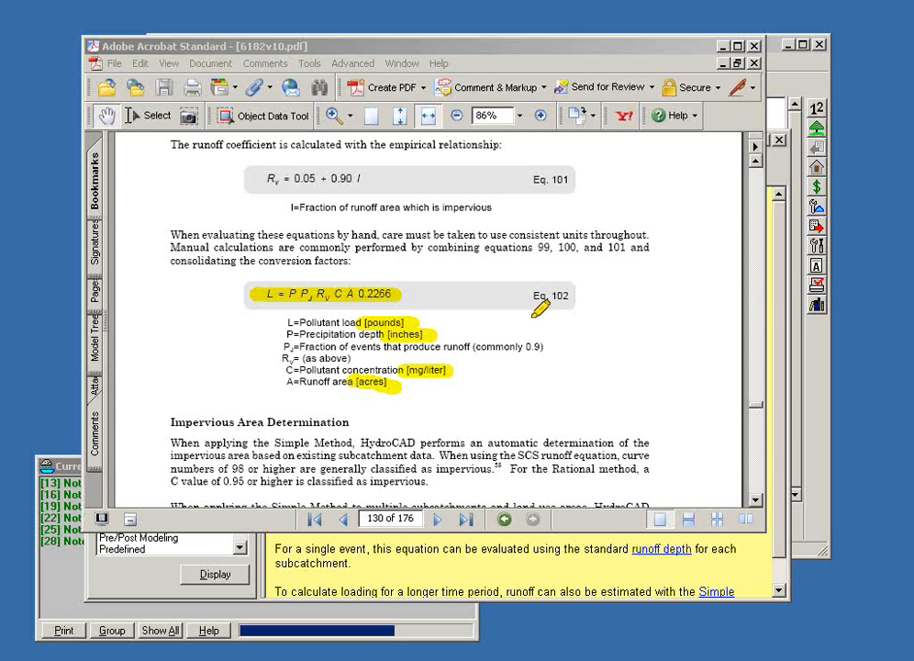
Step: Put away the owner's manual and close the help window to return to the HydroCAD project diagram
left_click_drag(547, 47, 541, 45)
left_click_drag(678, 49, 630, 43)
left_click(700, 39)
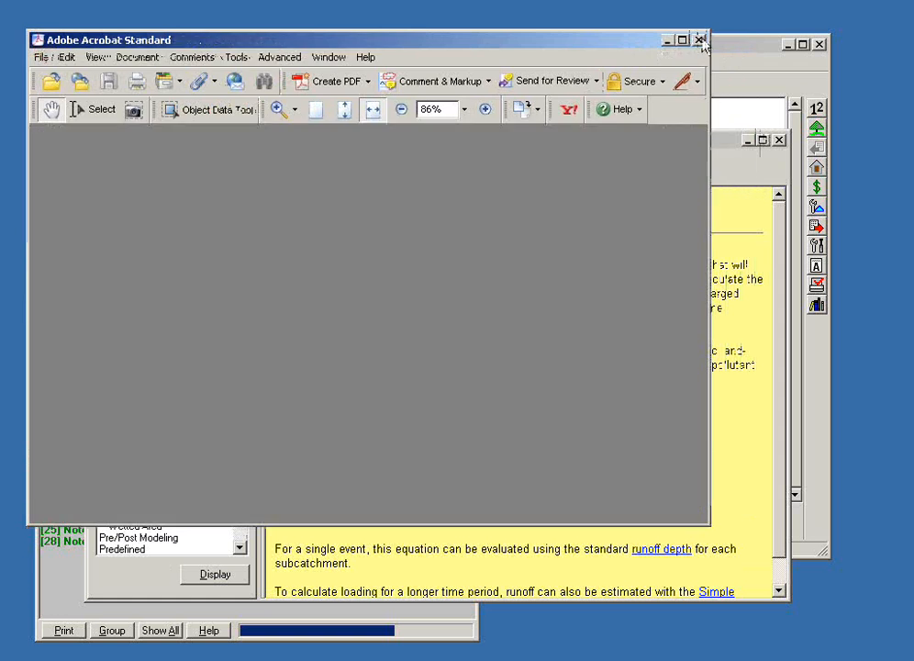
left_click(780, 143)
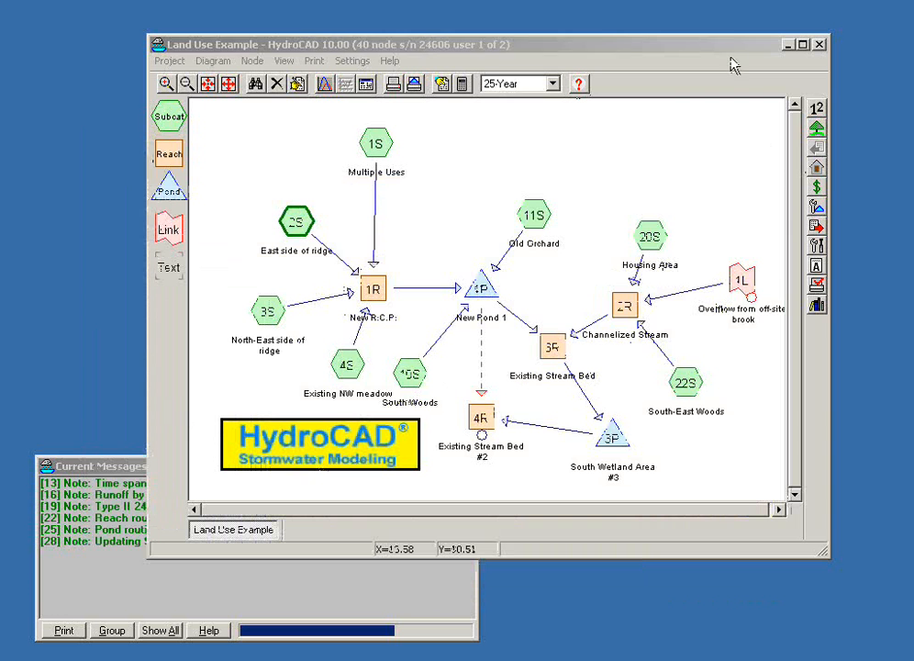
Step: Enable pollutant loading reporting in the land-use settings with a rainfall depth of 42 inches and a correction factor of 0.900
left_click(816, 168)
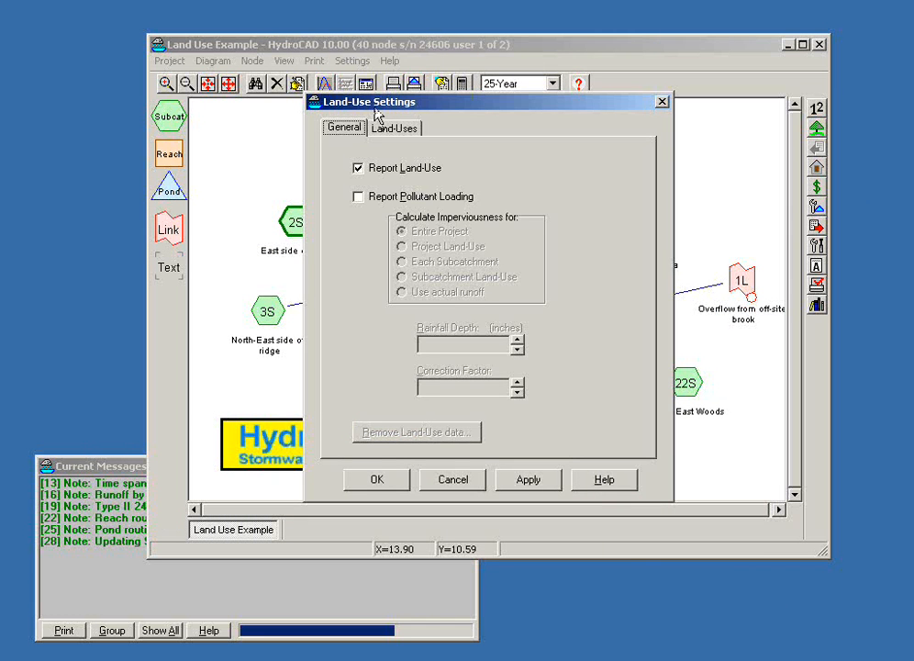
left_click_drag(376, 112, 372, 87)
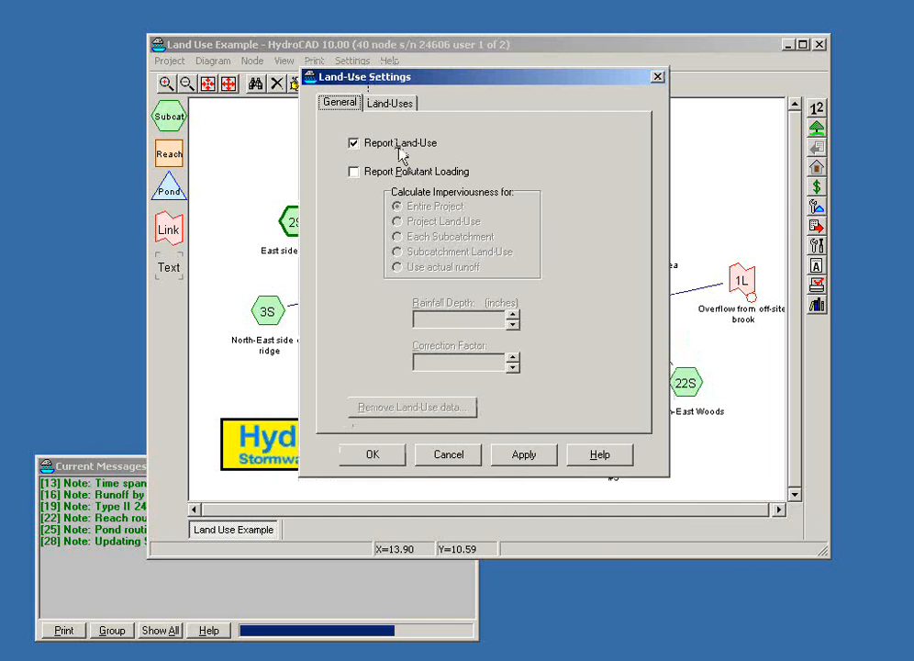
left_click(355, 177)
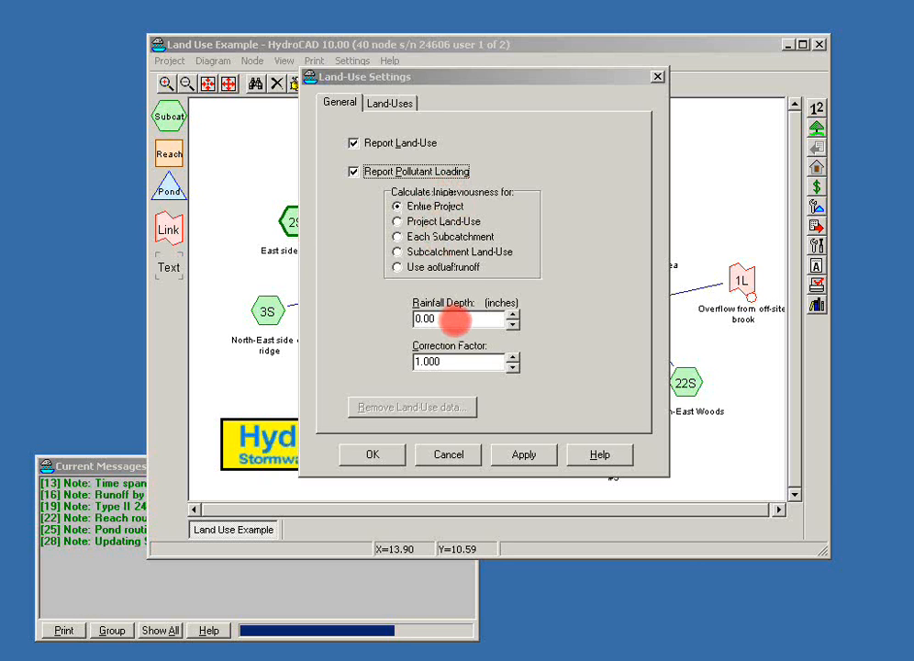
left_click_drag(455, 320, 397, 329)
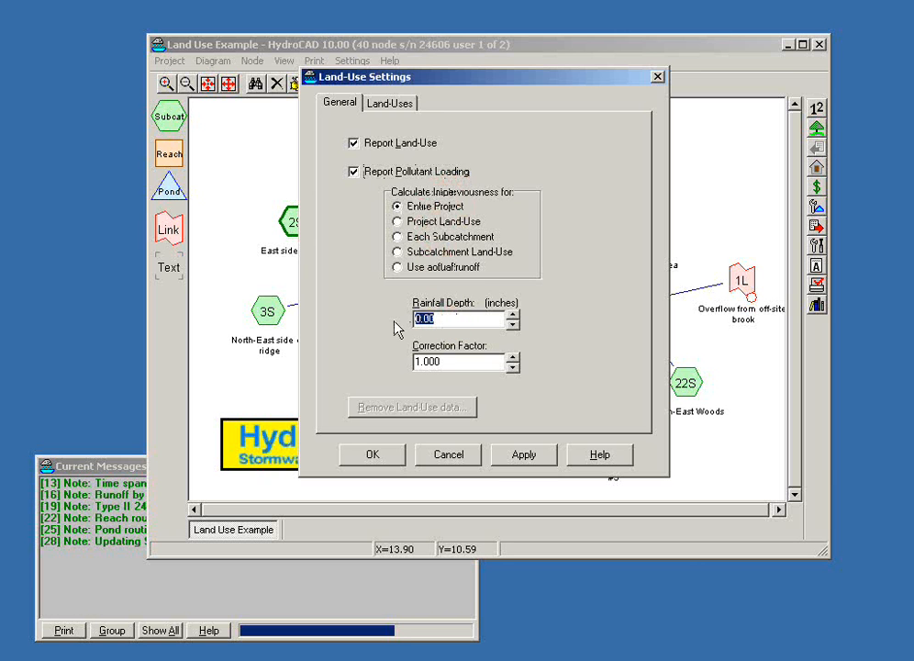
type("42")
key("Tab")
type("0.900")
key("Tab")
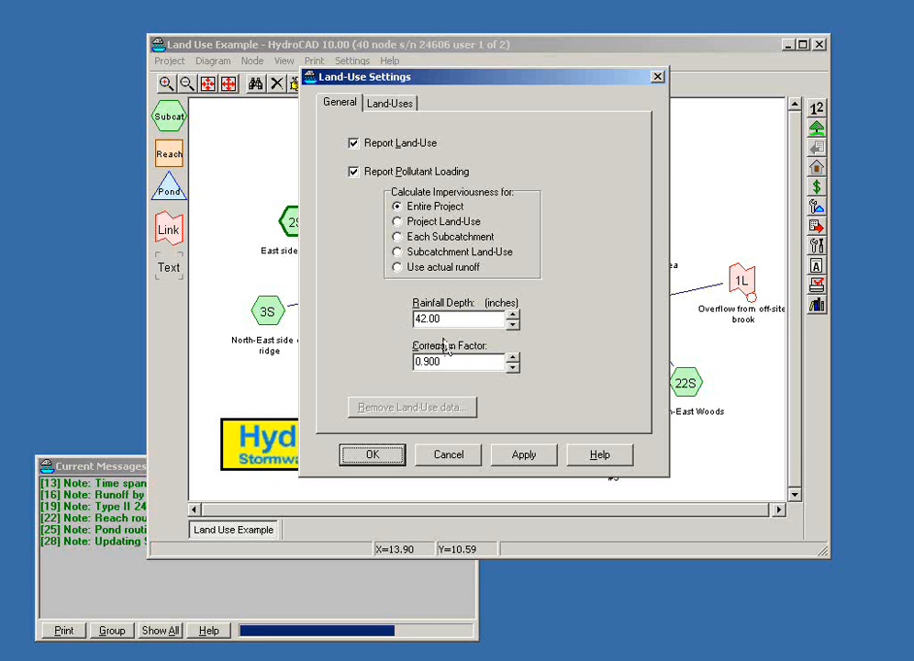
Step: Add a pollutant named TSS to the project's land-use table
left_click(389, 106)
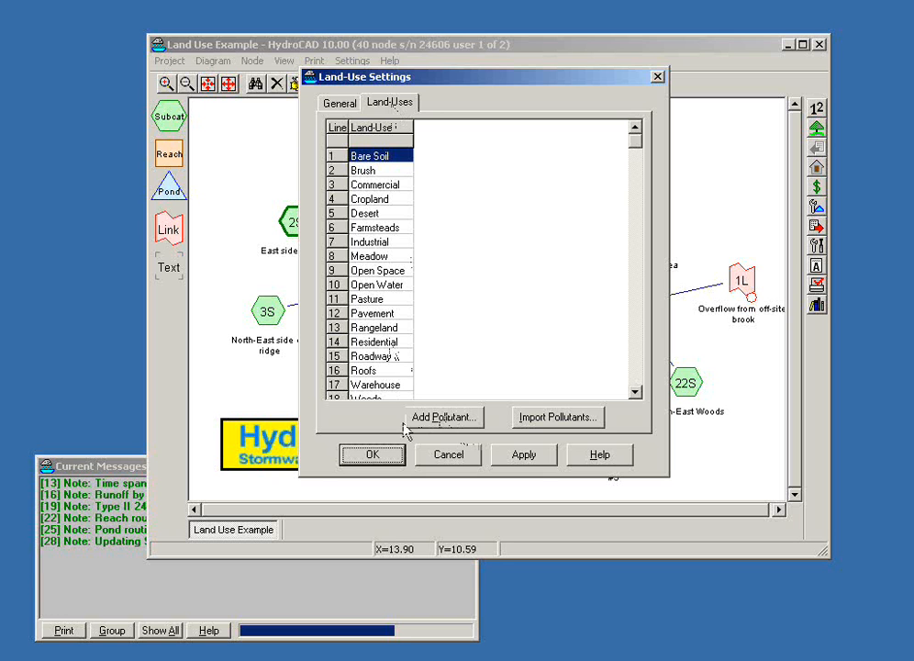
left_click(453, 423)
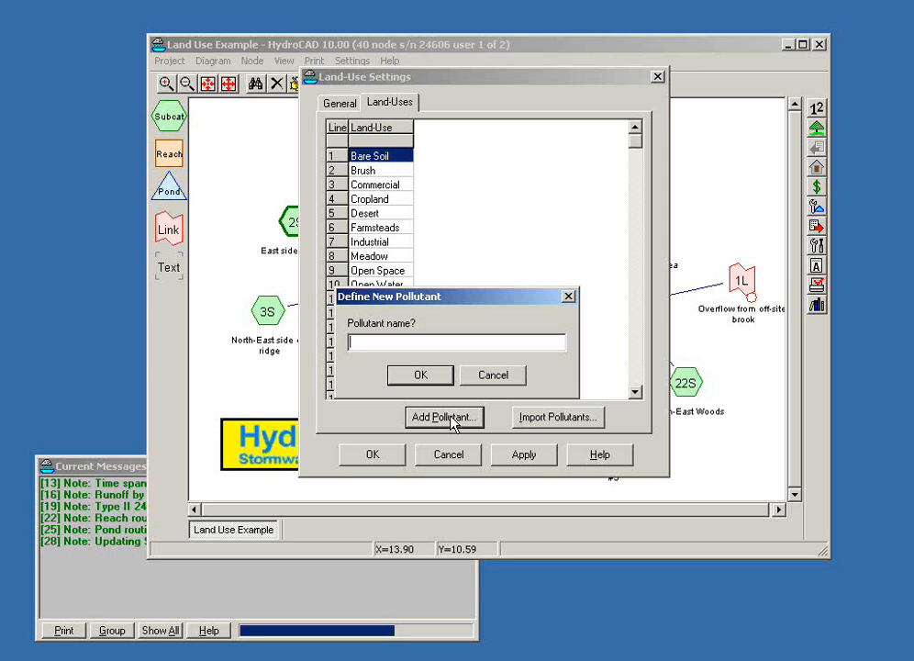
type("TSS")
left_click(445, 376)
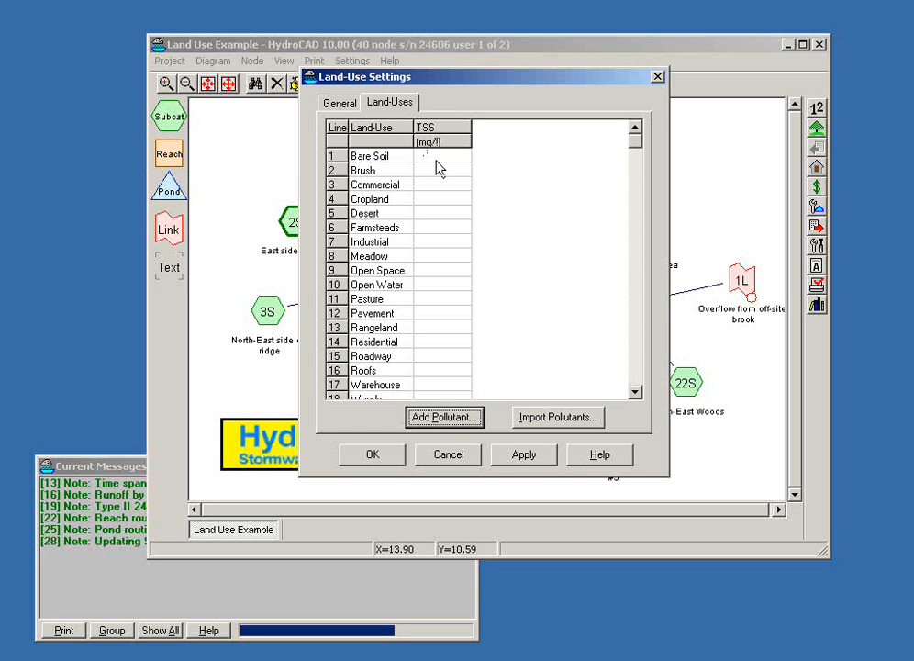
Step: Set the TSS concentration to 100 mg/l for Industrial and 10 mg/l for Pasture
left_click(444, 242)
type("100")
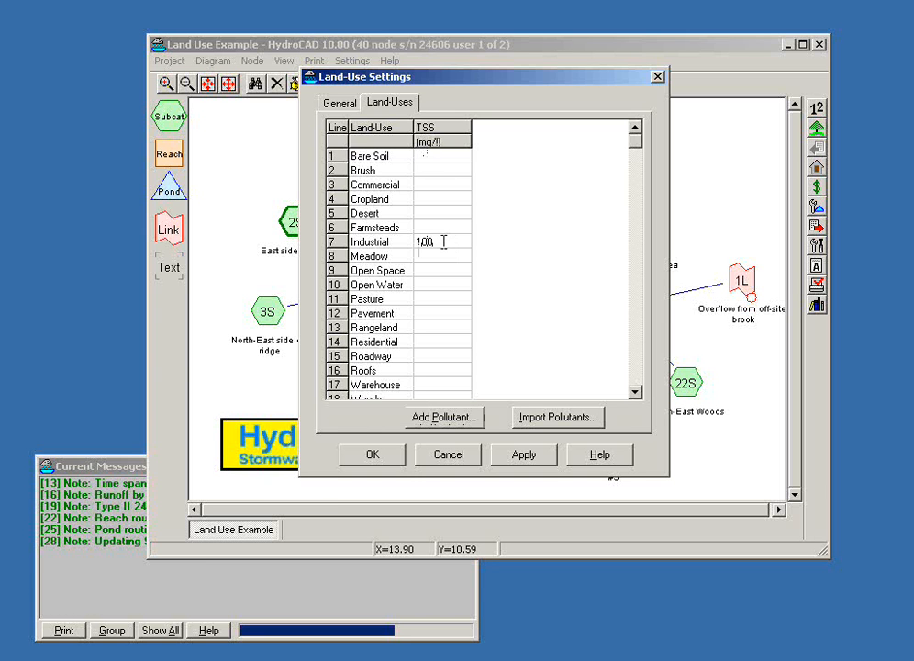
key("Down")
key("Down")
key("Down")
key("Down")
type("10")
key("Tab")
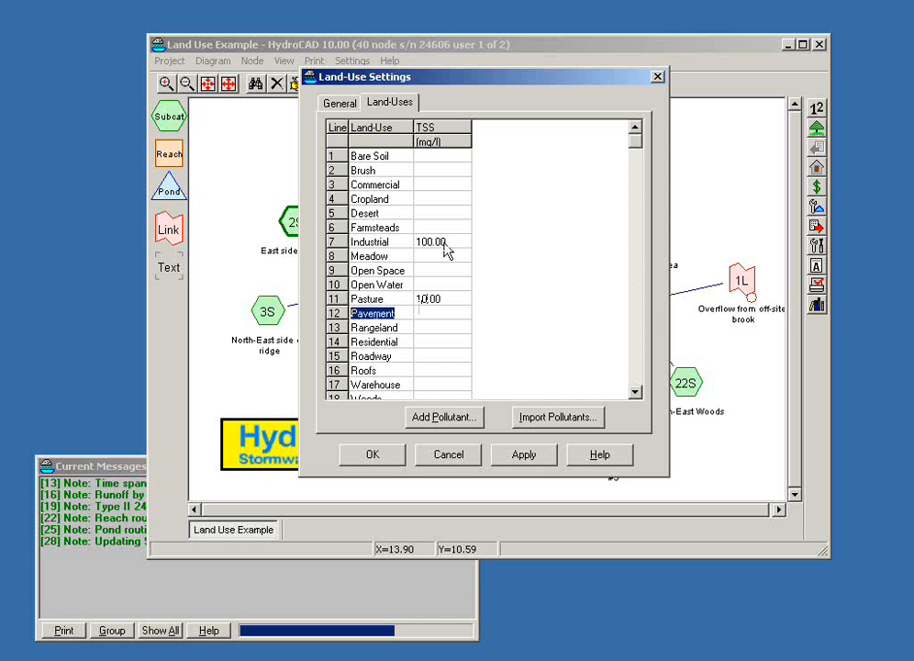
Step: Add two more pollutants named TN and TP to the land-use table
left_click(449, 417)
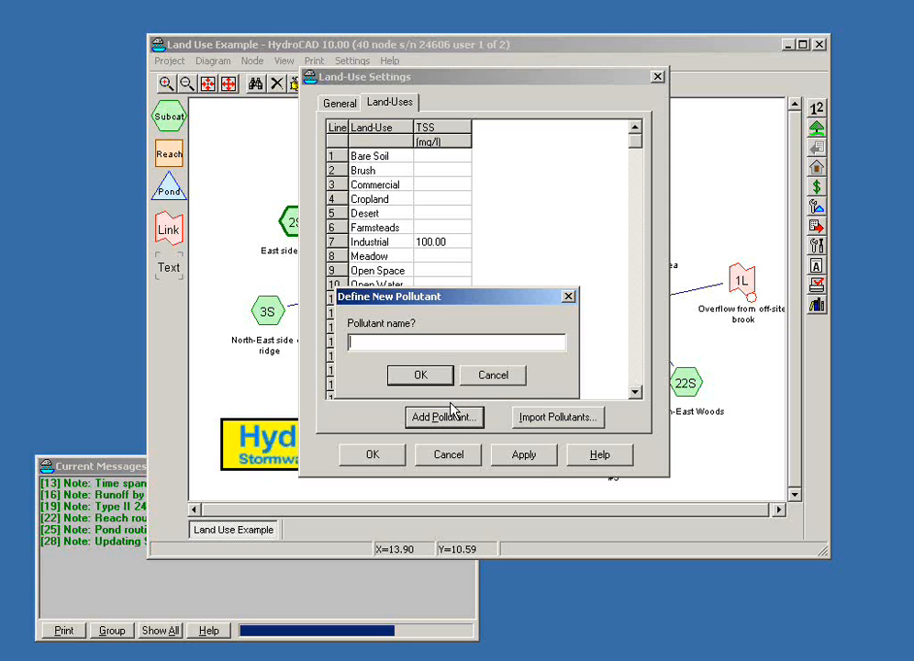
type("TN")
left_click(433, 377)
left_click(446, 418)
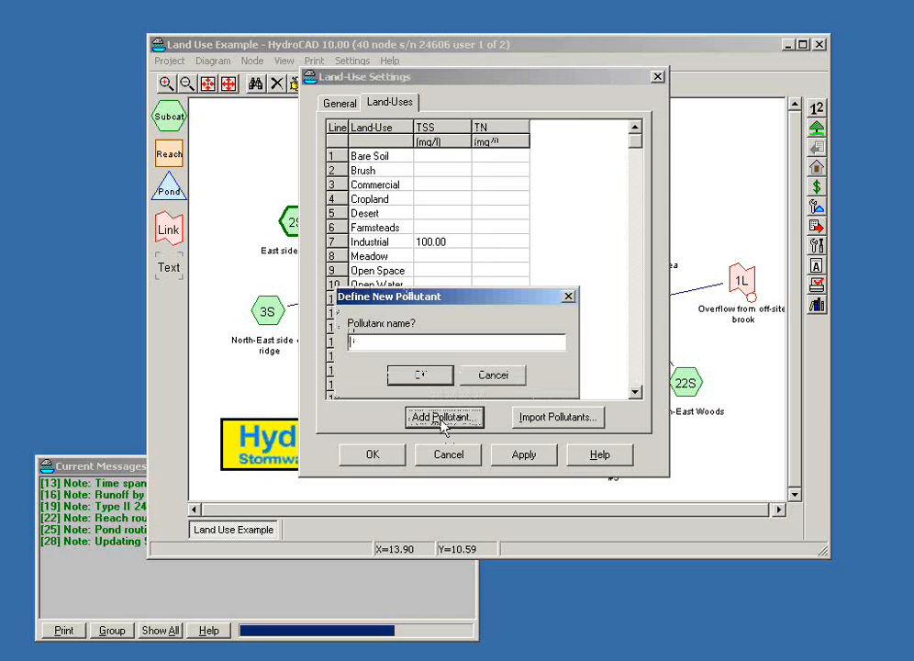
type("TP")
left_click(420, 377)
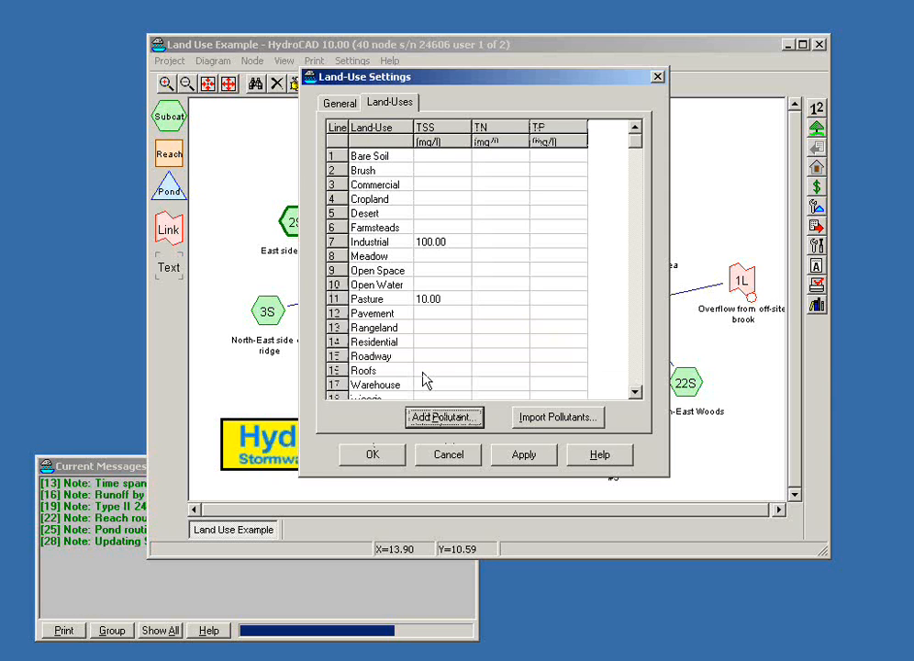
Step: Set the TN concentration for Desert to 2 mg/l and the TP concentration for Cropland to 2 mg/l
left_click(510, 212)
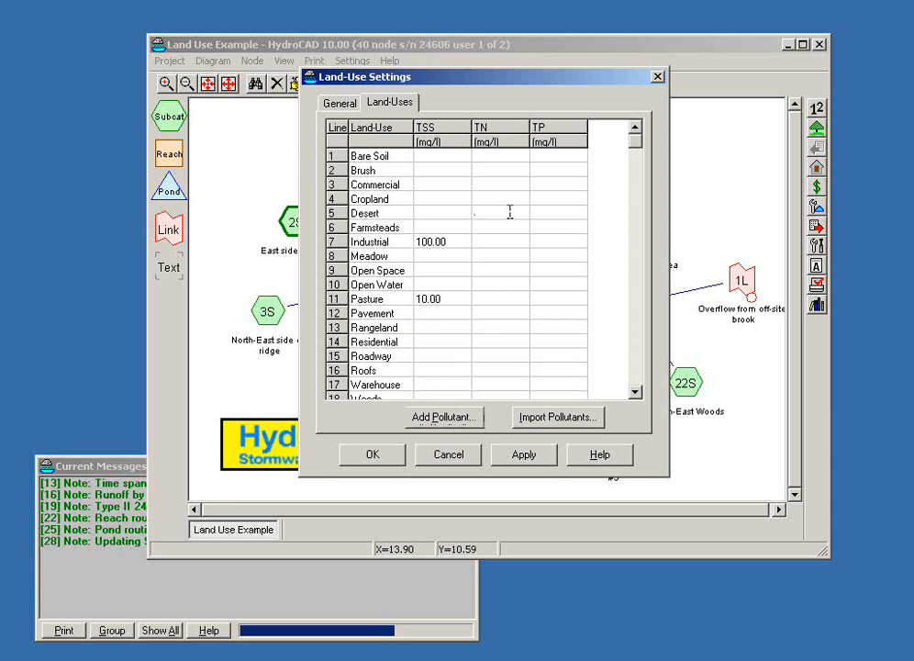
type("2")
left_click(560, 198)
type("2")
left_click(554, 340)
Step: Import the pollutants from Mountain View Housing Complex Rev. H.hcp, replacing the current ones, and accept the land-use settings
left_click(537, 421)
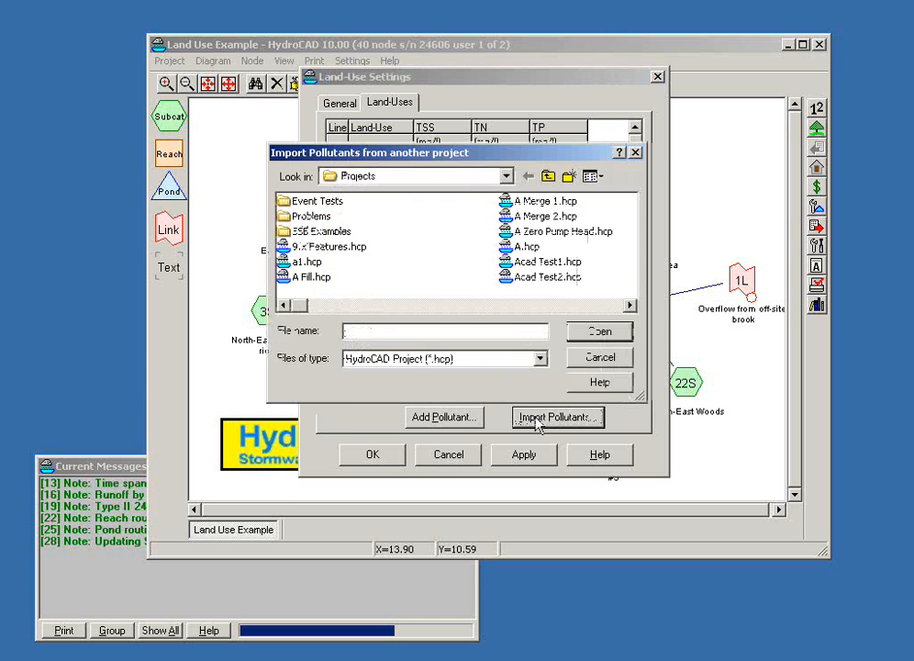
left_click_drag(294, 308, 496, 305)
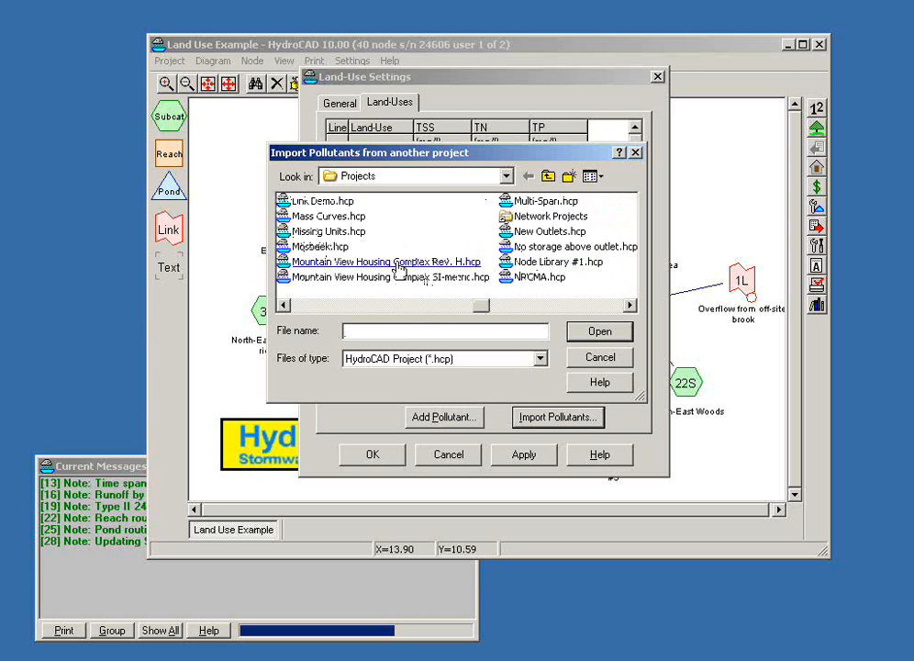
double_click(397, 261)
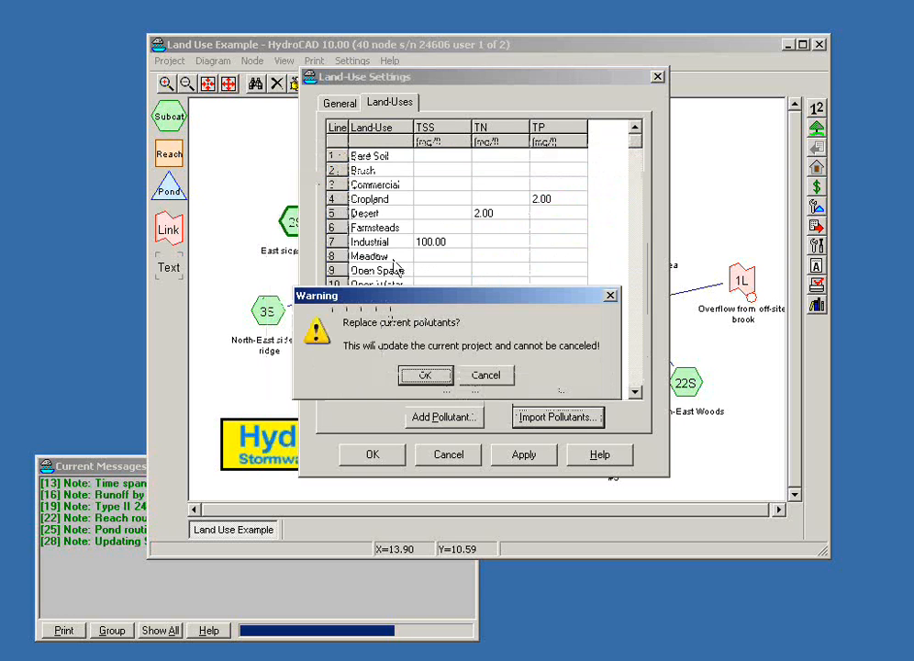
left_click_drag(410, 304, 578, 326)
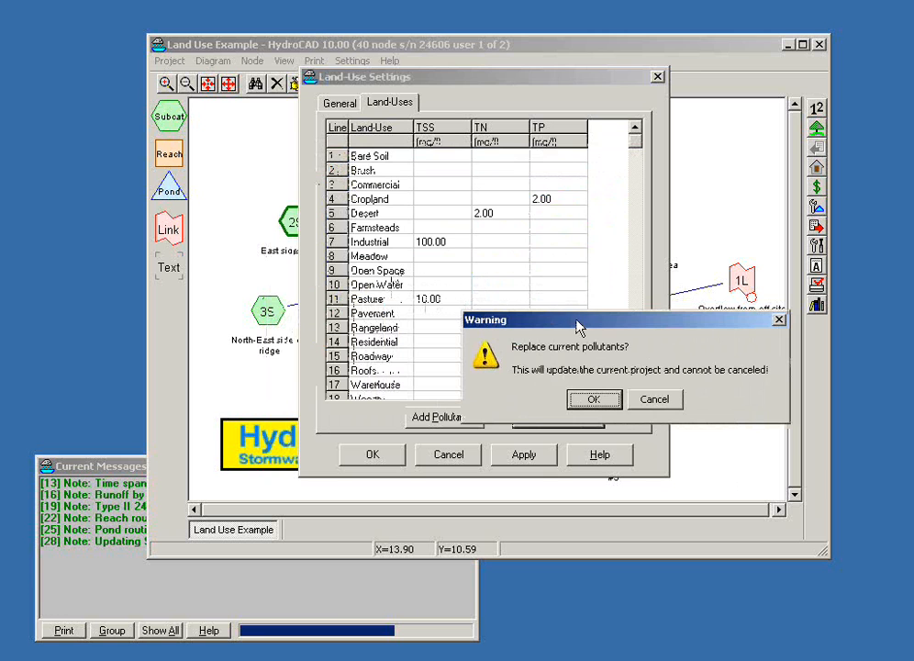
left_click(594, 398)
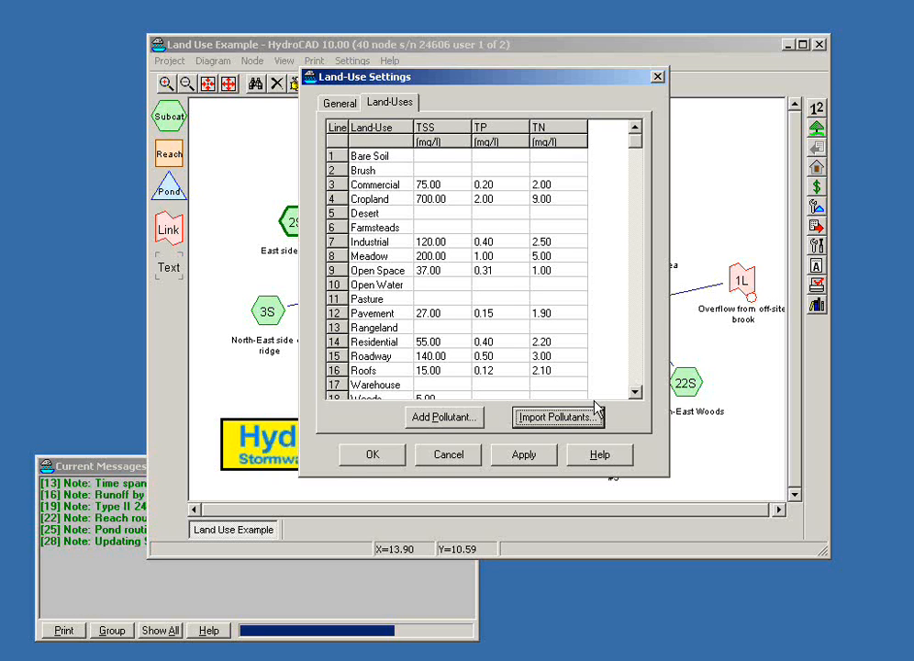
left_click(371, 460)
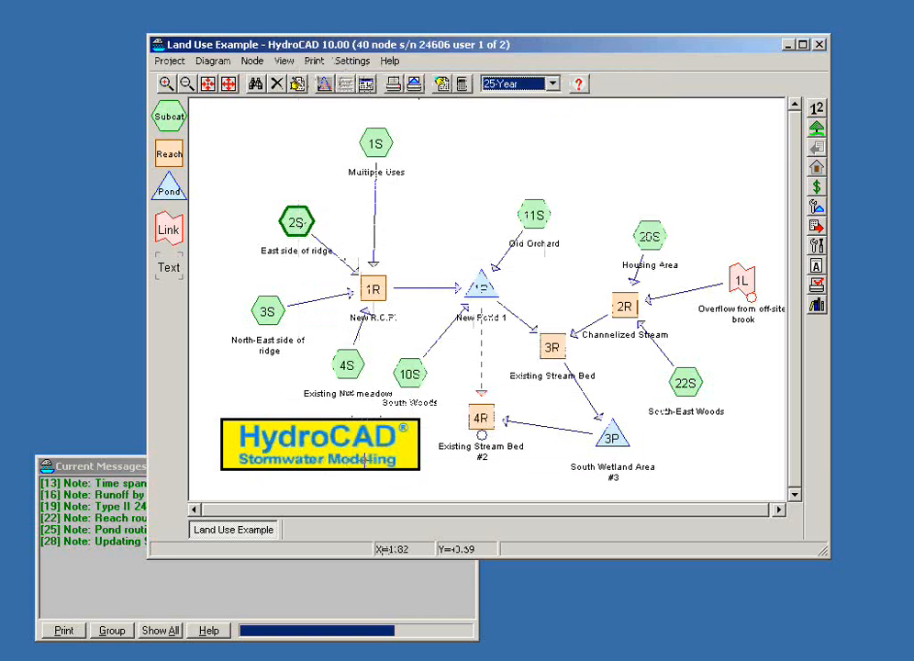
Step: Open the summary report of subcatchment 1S and enlarge its window to examine the land uses and pollutant loading table
double_click(379, 150)
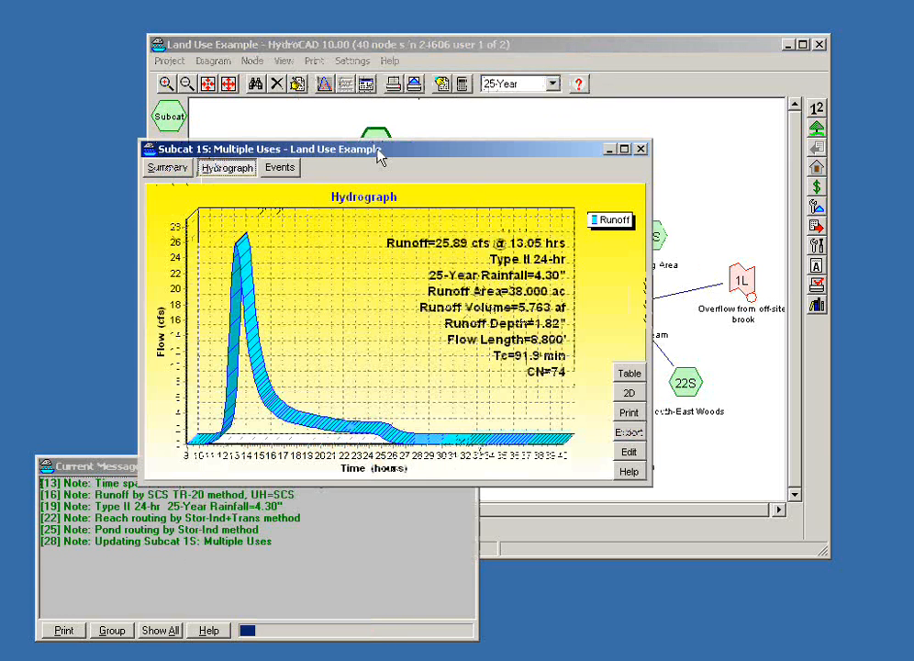
left_click_drag(203, 150, 156, 107)
left_click(121, 126)
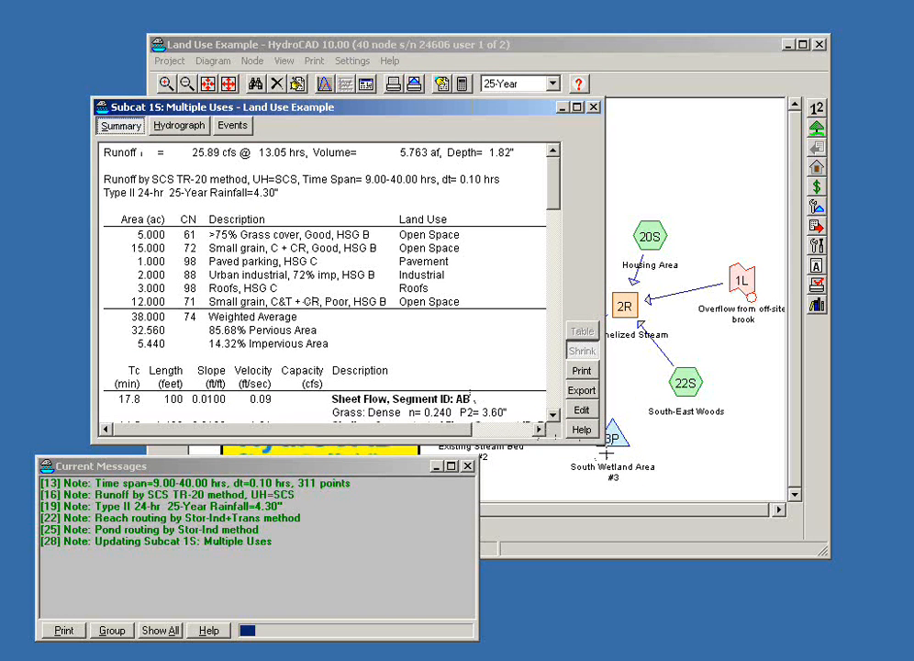
left_click_drag(598, 443, 784, 660)
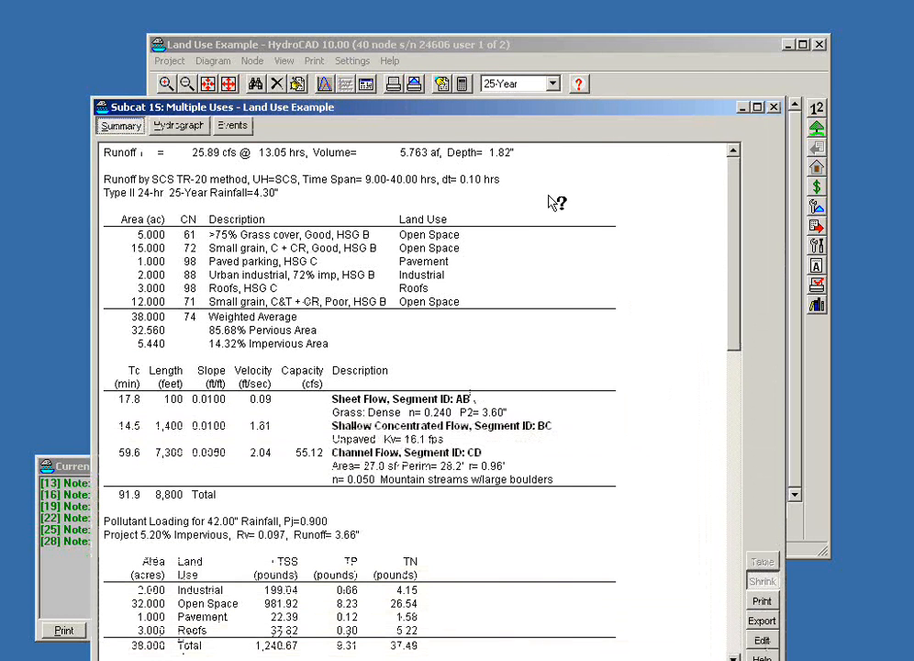
left_click_drag(510, 114, 487, 34)
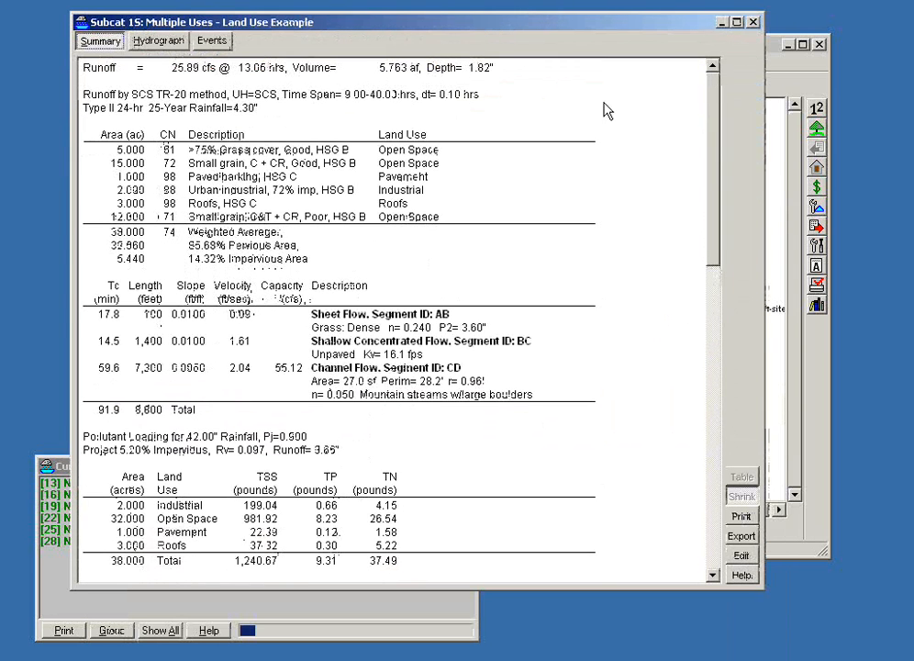
mouse_move(714, 237)
left_mouse_down()
mouse_move(717, 244)
mouse_move(718, 236)
left_mouse_up()
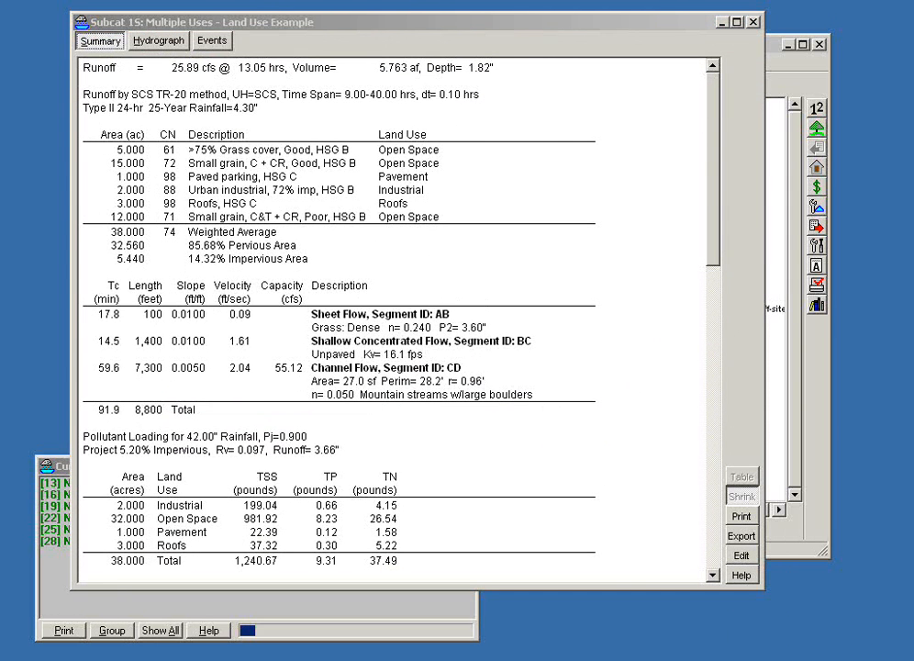
mouse_move(362, 126)
left_mouse_down()
mouse_move(469, 126)
mouse_move(411, 223)
mouse_move(369, 127)
left_mouse_up()
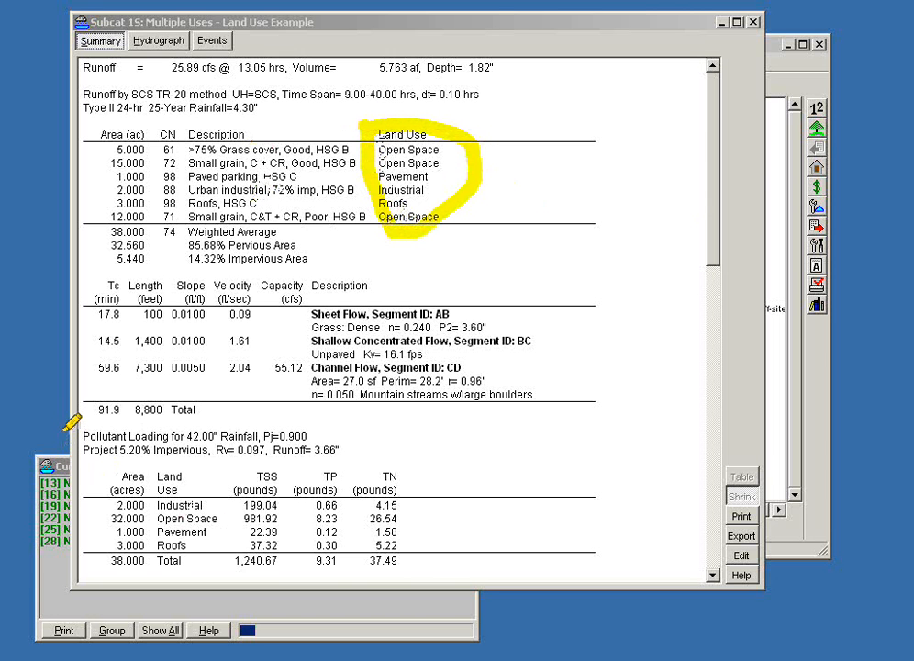
mouse_move(59, 429)
left_mouse_down()
mouse_move(195, 413)
mouse_move(450, 459)
left_mouse_up()
mouse_move(395, 570)
left_mouse_down()
mouse_move(75, 566)
mouse_move(68, 422)
left_mouse_up()
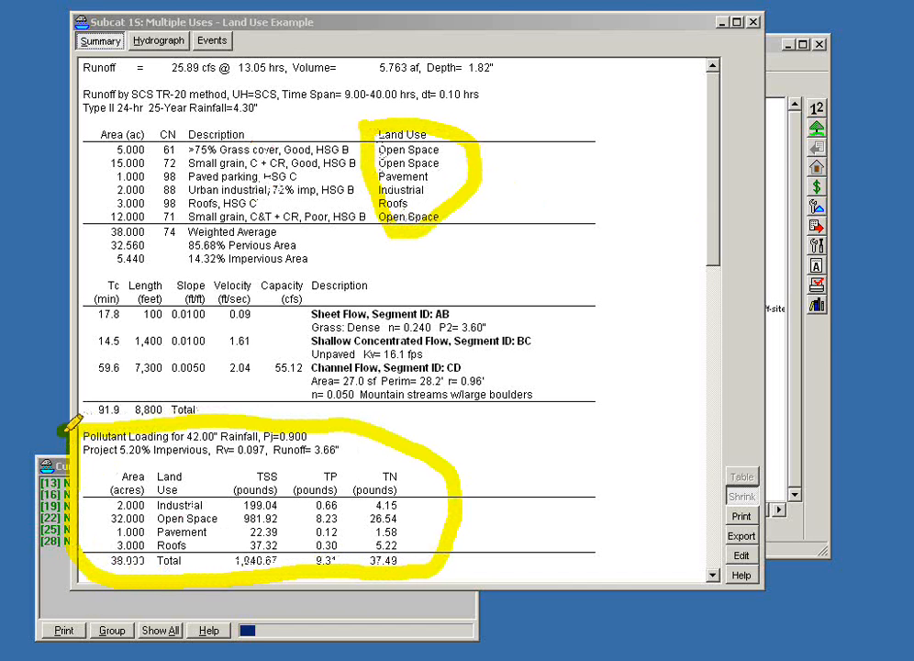
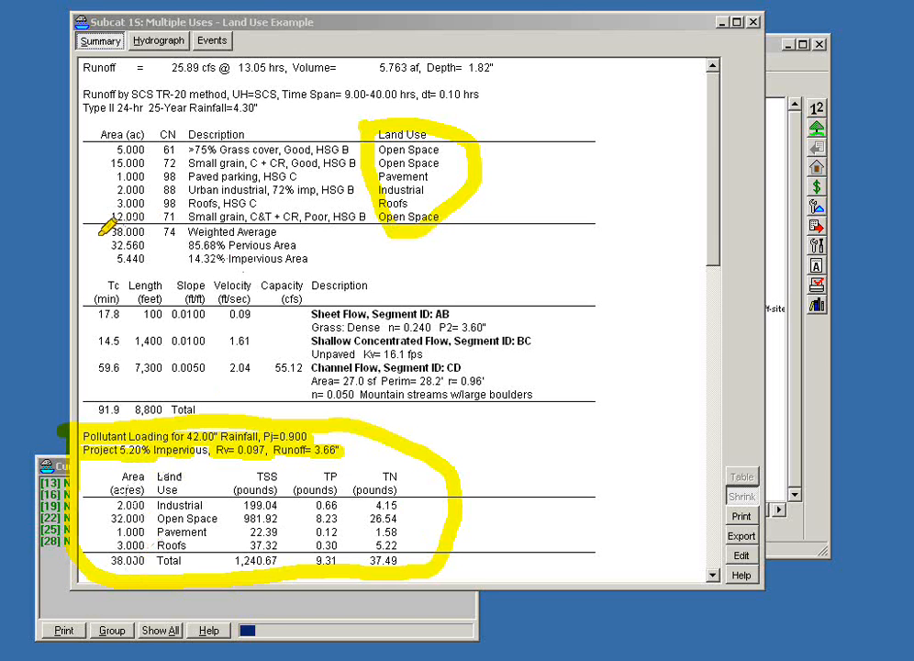
Step: Examine the total areas, land uses and pollutant totals in the subcatchment 1S report, and close the report
left_click_drag(99, 234, 144, 231)
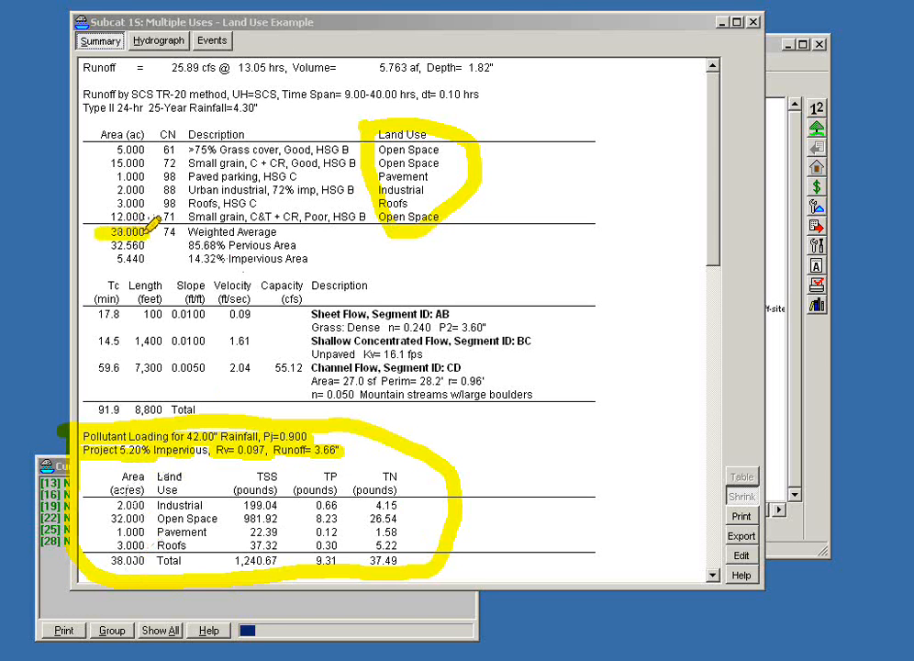
left_click_drag(99, 560, 143, 557)
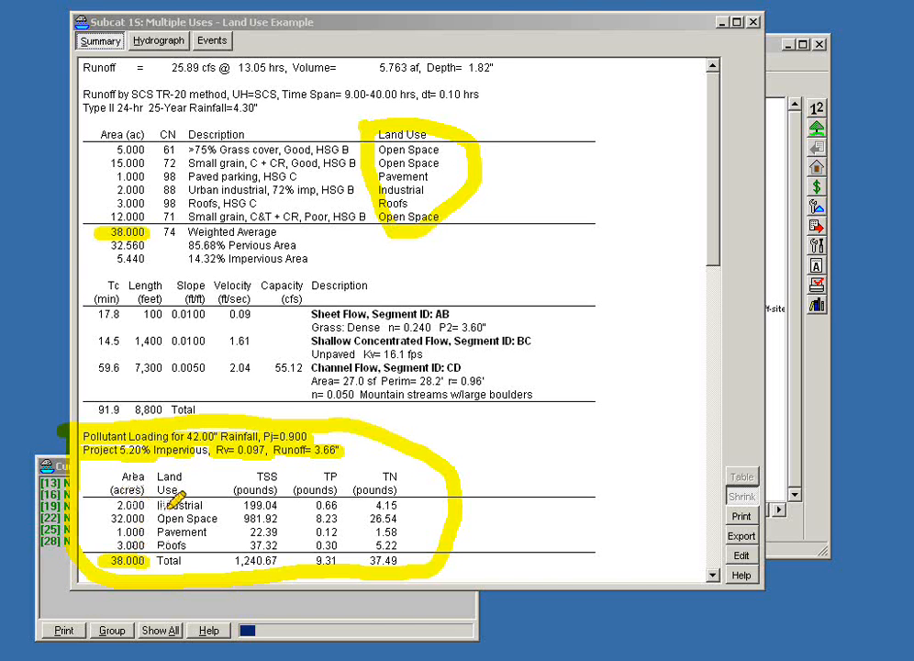
mouse_move(160, 506)
left_mouse_down()
mouse_move(200, 506)
mouse_move(167, 520)
mouse_move(214, 520)
left_mouse_up()
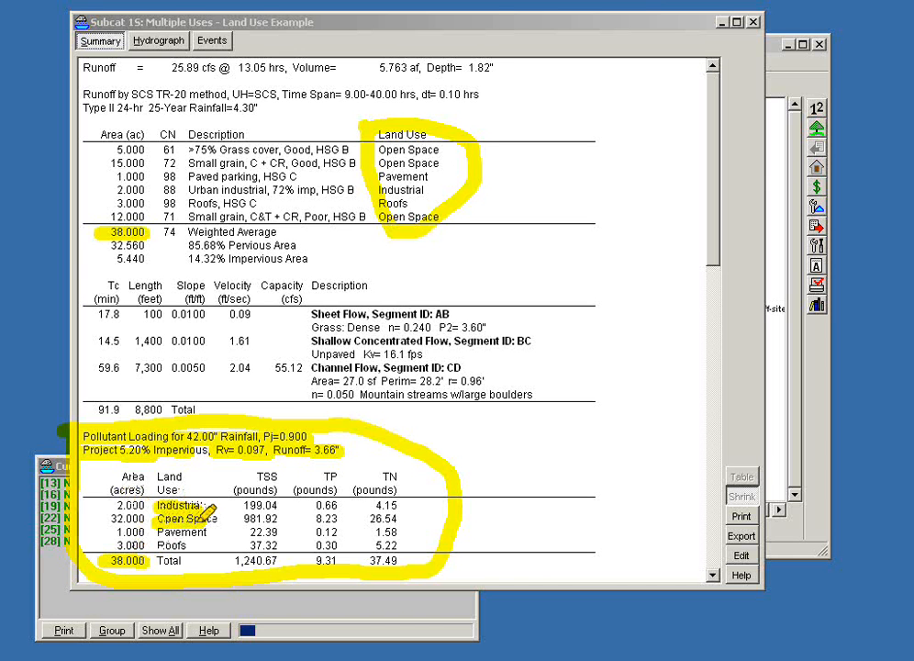
mouse_move(158, 533)
left_mouse_down()
mouse_move(195, 533)
mouse_move(190, 545)
left_mouse_up()
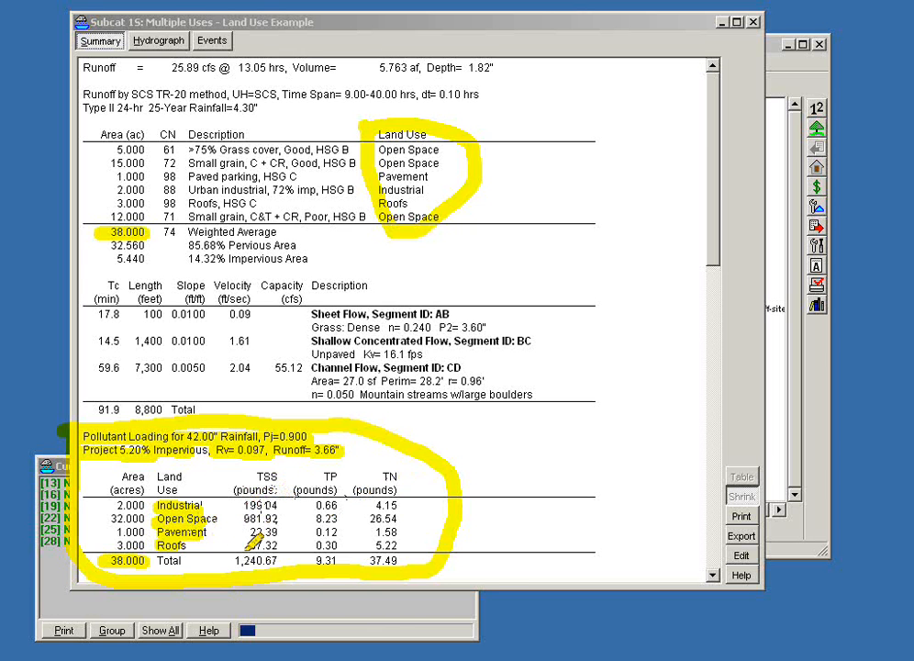
left_click_drag(232, 561, 388, 559)
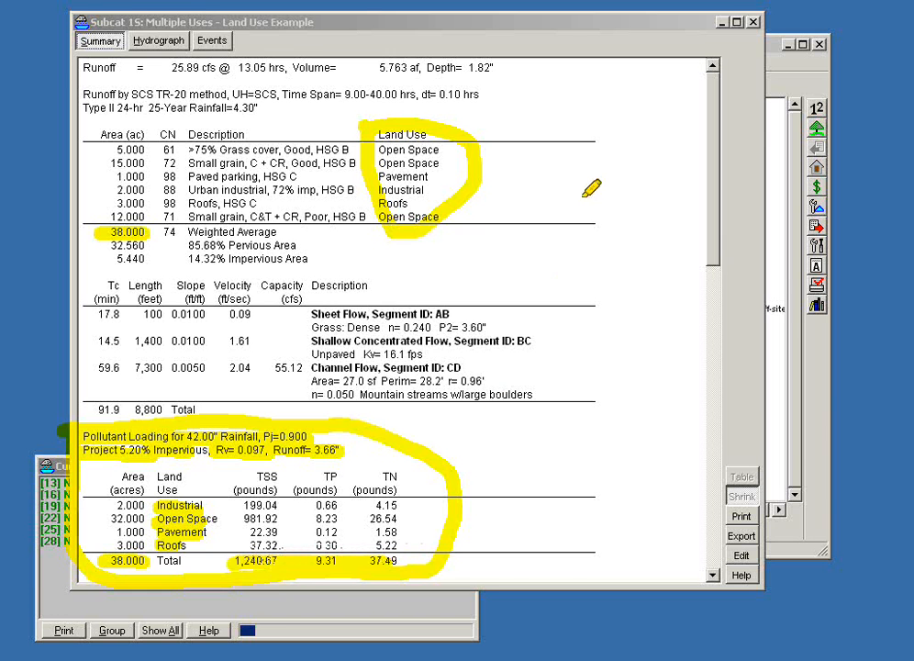
left_click(754, 23)
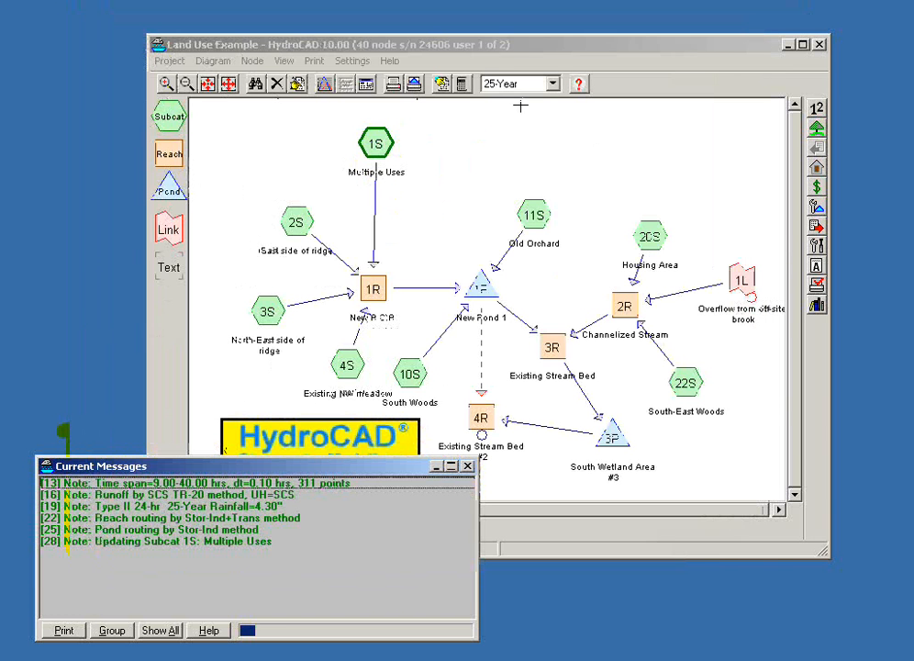
Step: Open the project reports, review the land-use and pollutants listings, and enlarge the report window so all report types show
left_click(361, 47)
left_click(366, 84)
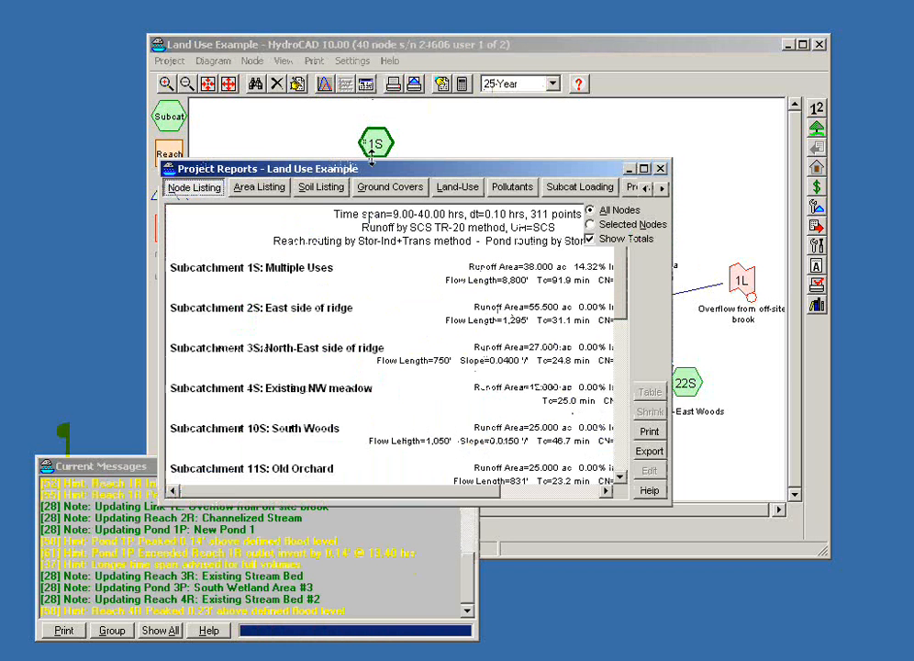
left_click_drag(441, 171, 321, 76)
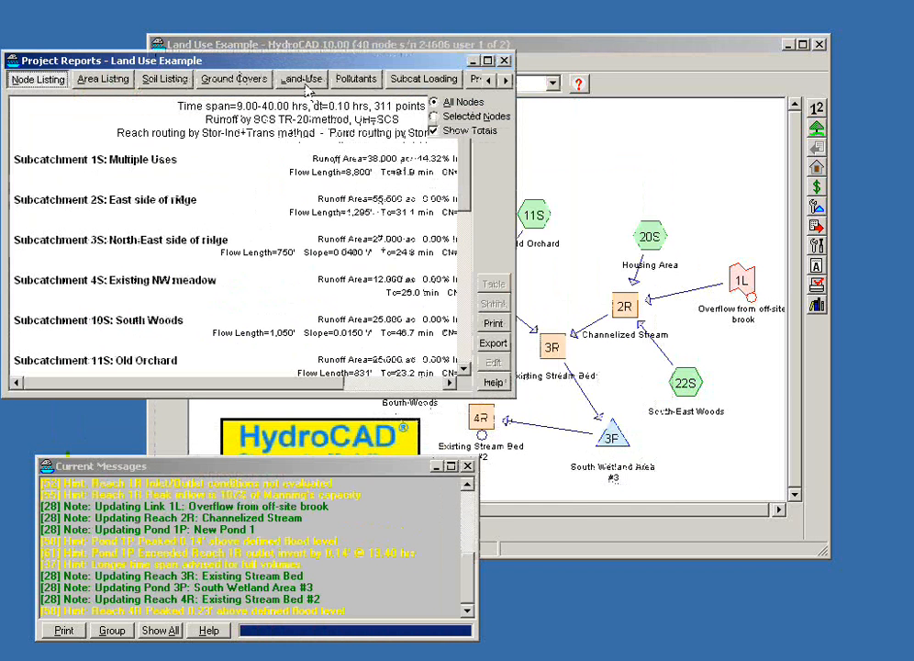
left_click(303, 80)
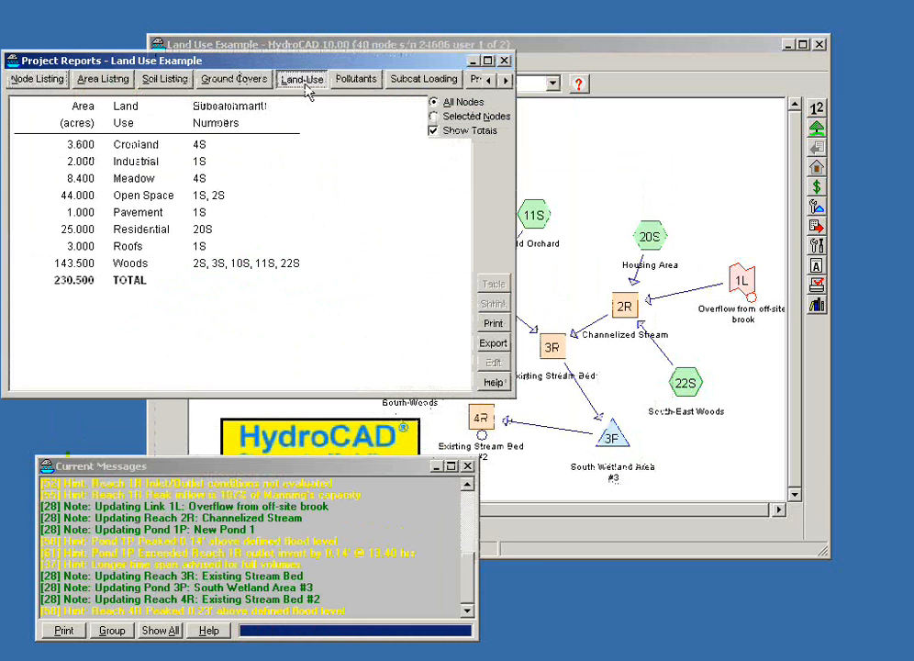
left_click(351, 84)
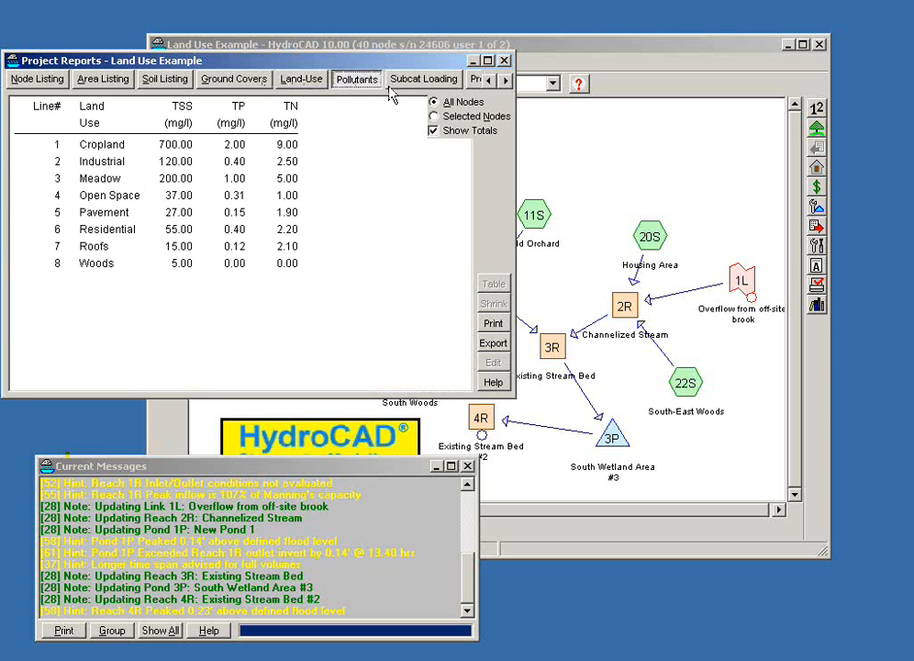
left_click(813, 164)
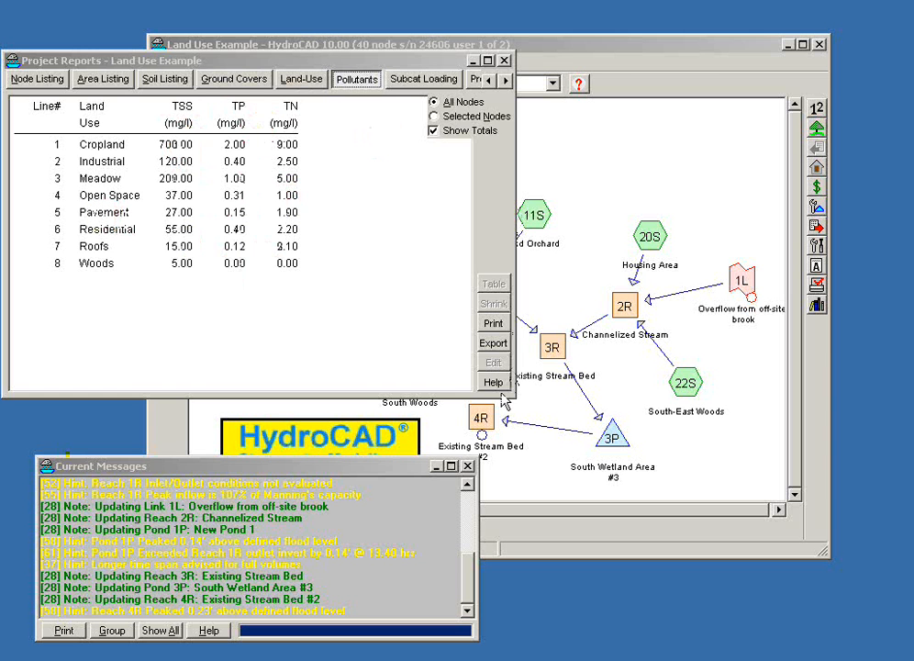
left_click_drag(515, 397, 722, 473)
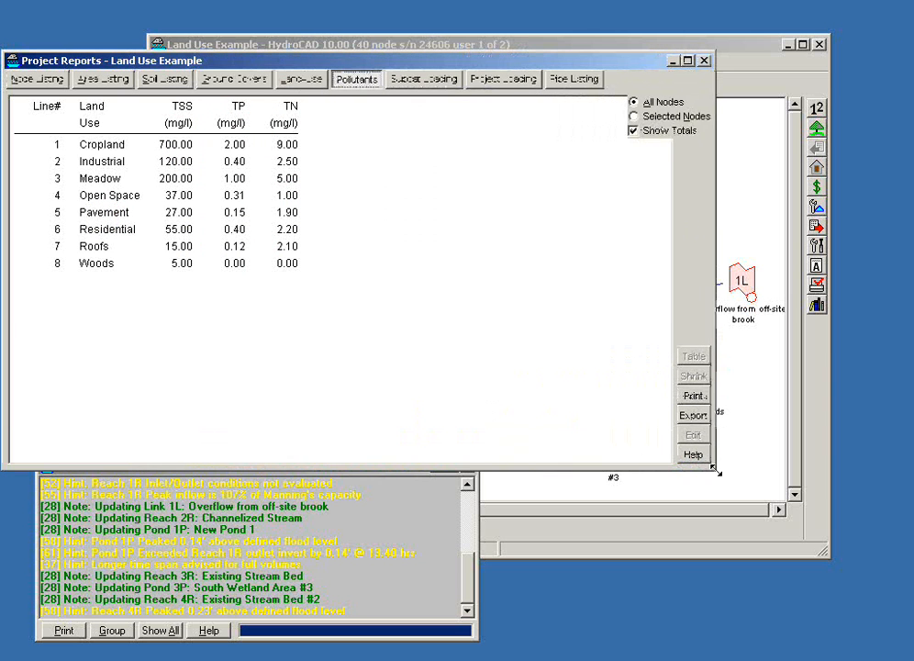
left_click_drag(441, 64, 482, 80)
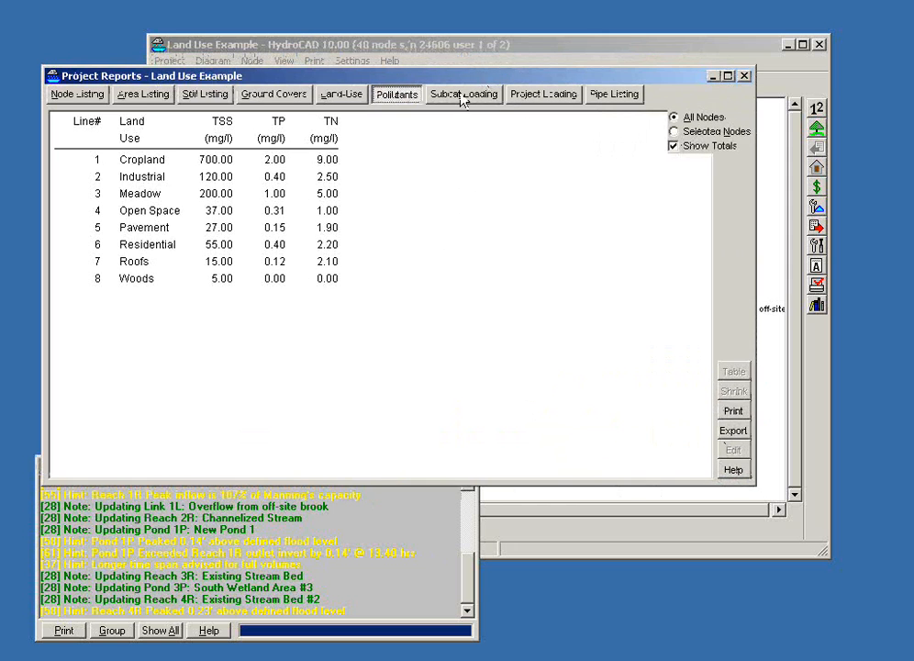
Step: Compare the pollutant loading by subcatchment with the project-wide loading by land use
left_click(462, 95)
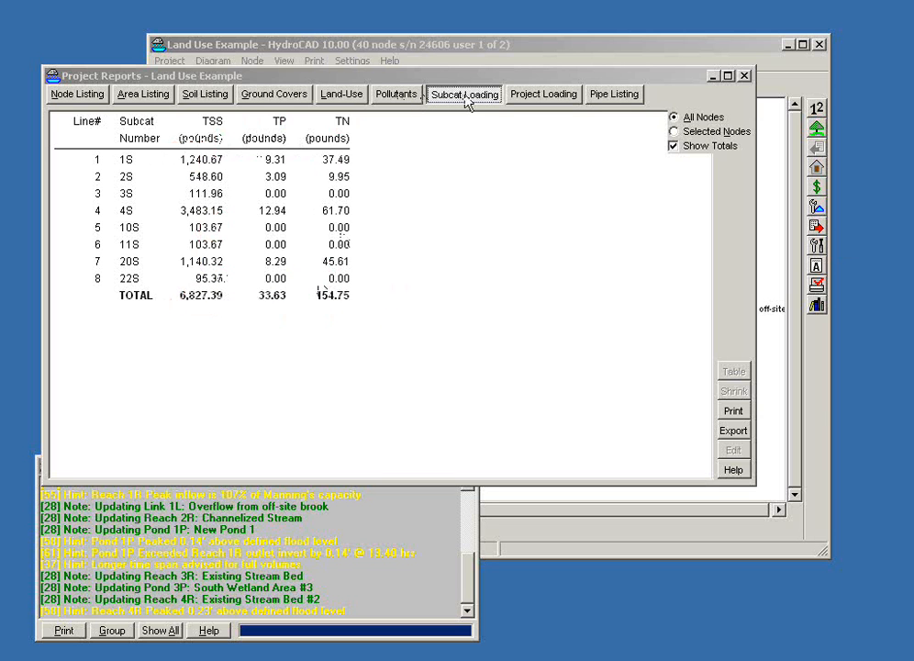
left_click(547, 96)
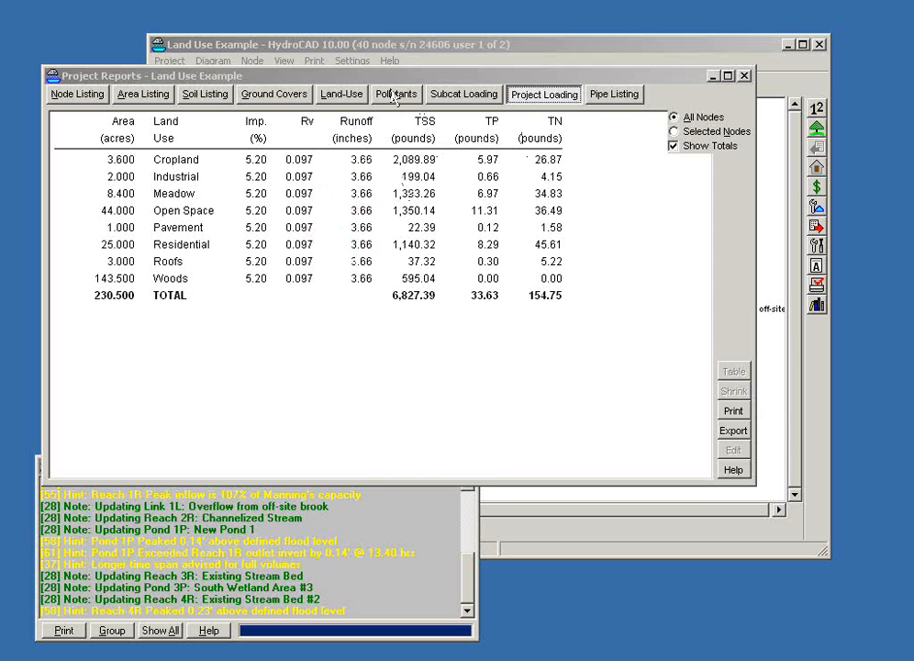
left_click(466, 98)
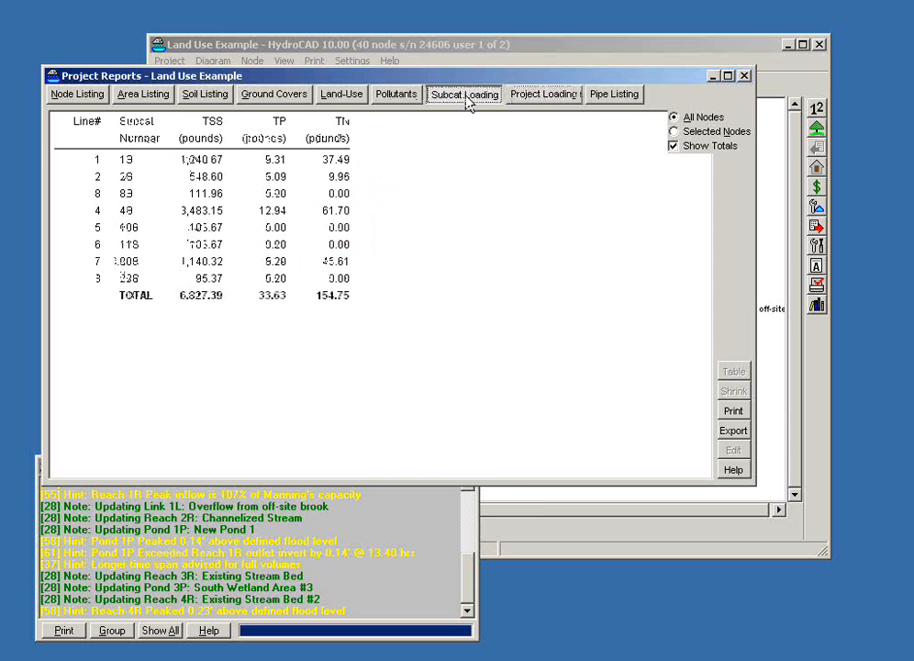
left_click(526, 97)
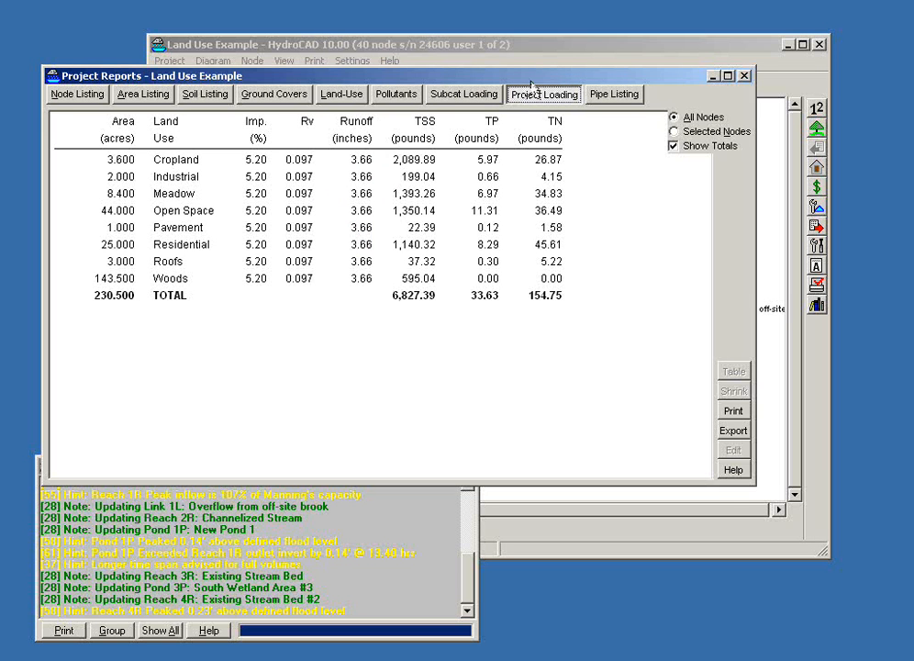
Step: Set the TSS concentration for Cropland to 200 mg/l, accept the land-use settings, and return to the project loading report
left_click_drag(560, 81, 539, 102)
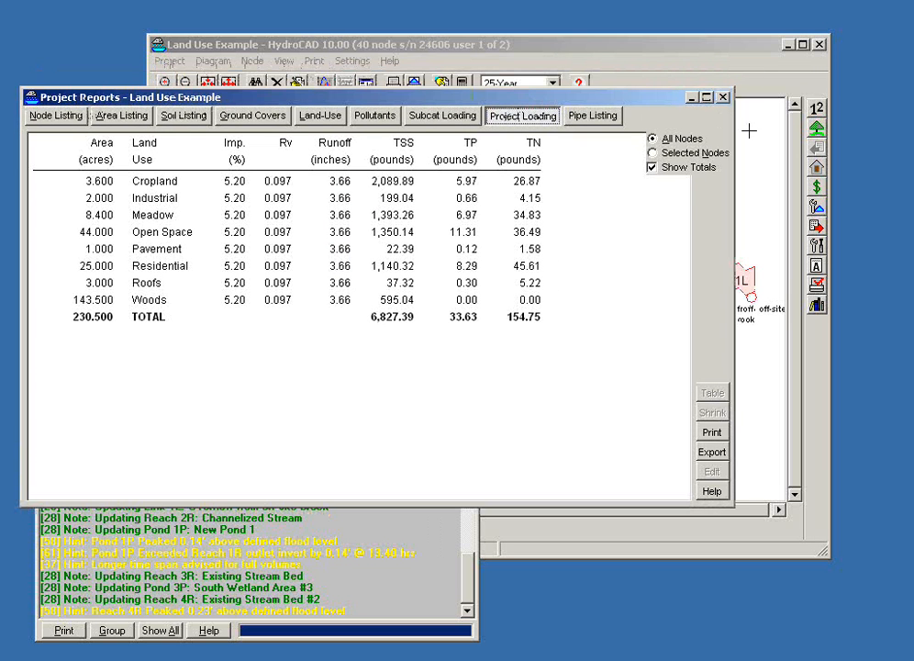
left_click(816, 165)
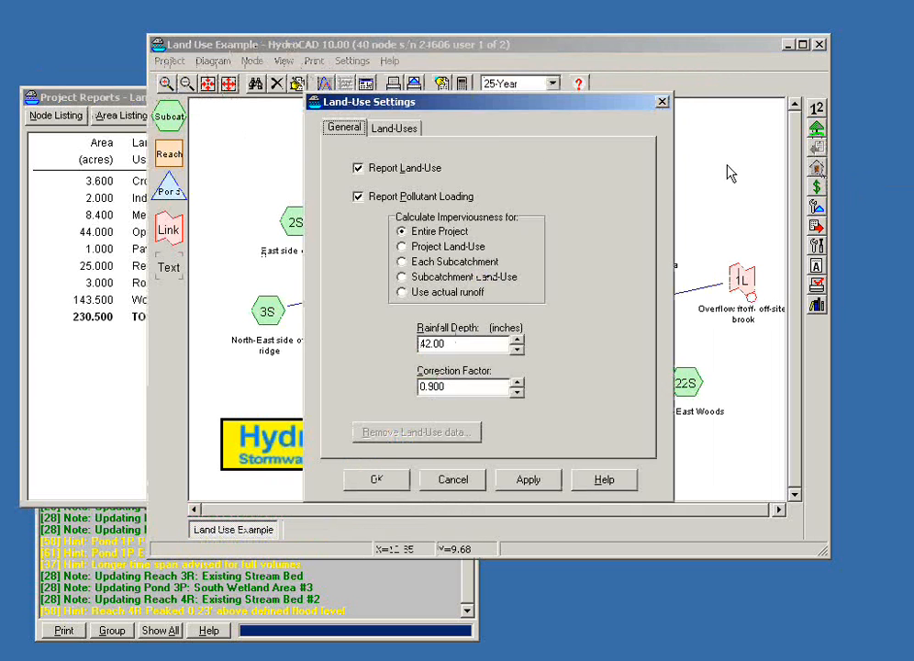
left_click(394, 133)
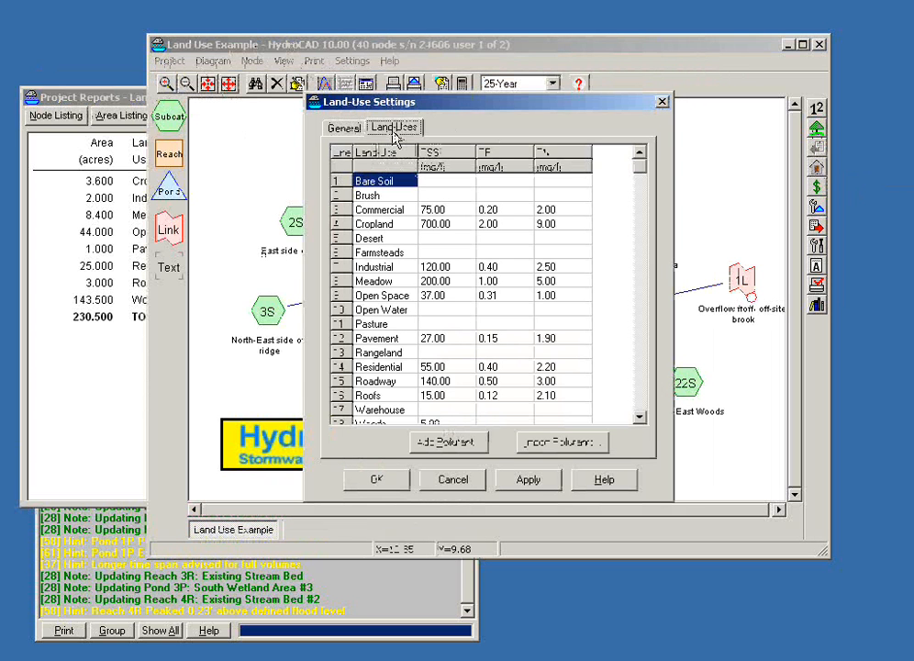
left_click(456, 224)
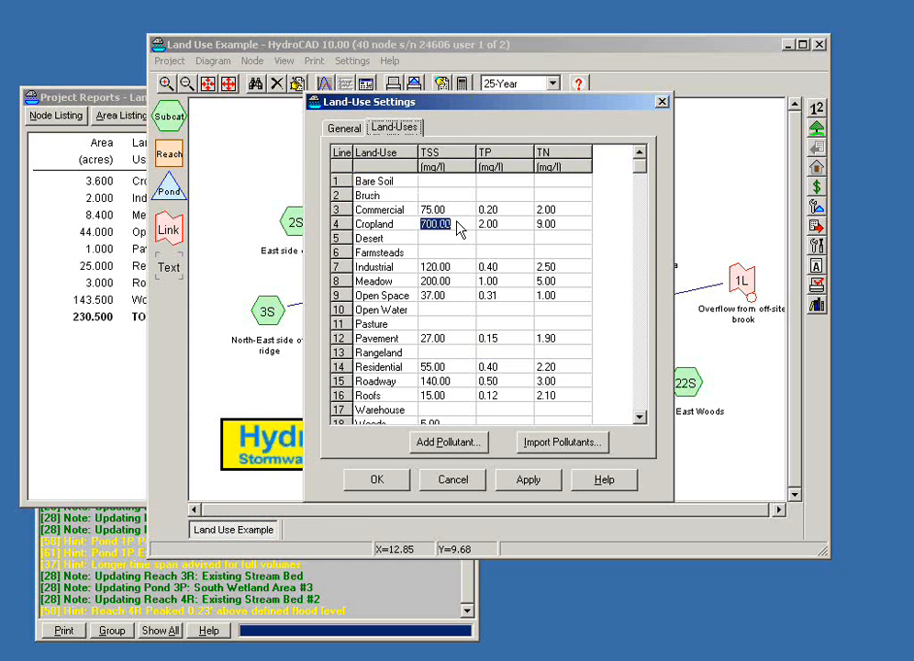
type("200")
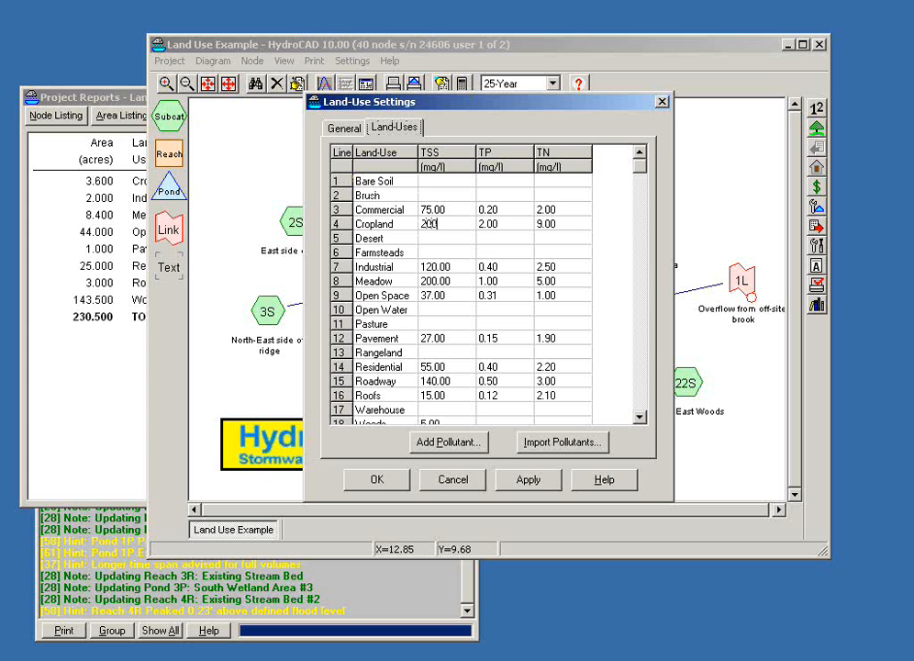
key("Tab")
left_click(377, 480)
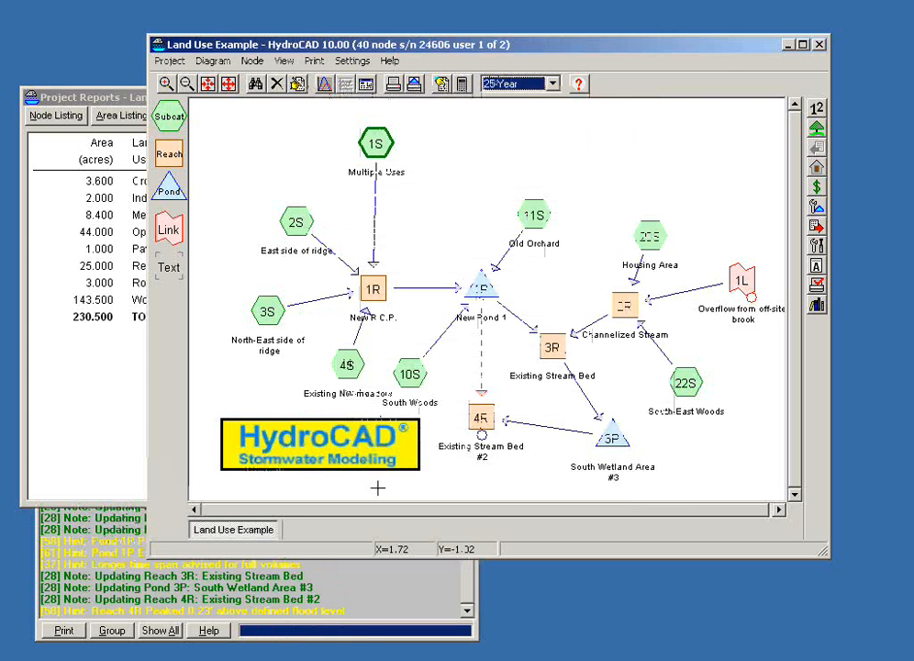
left_click(68, 96)
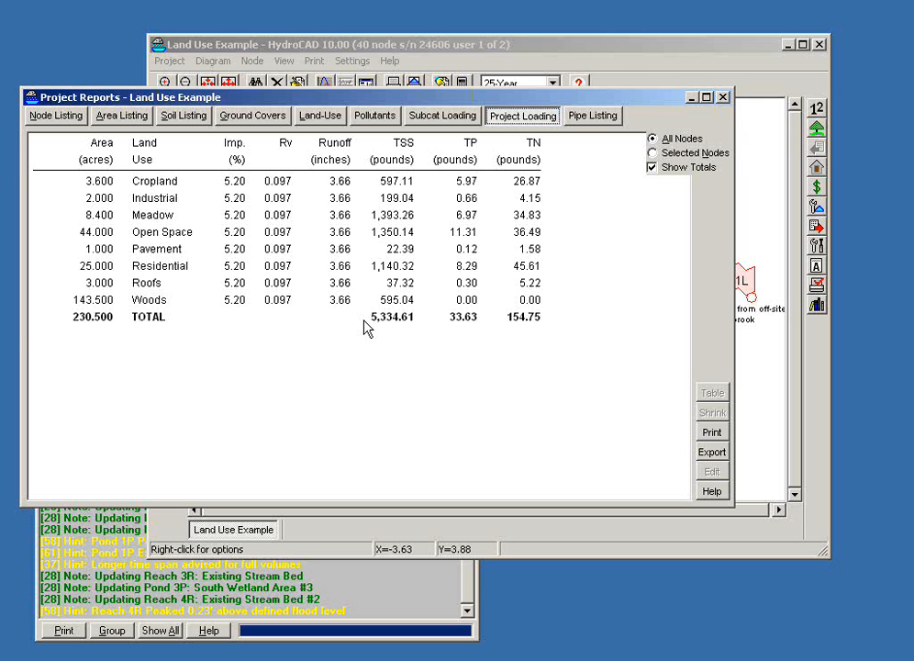
left_click(820, 132)
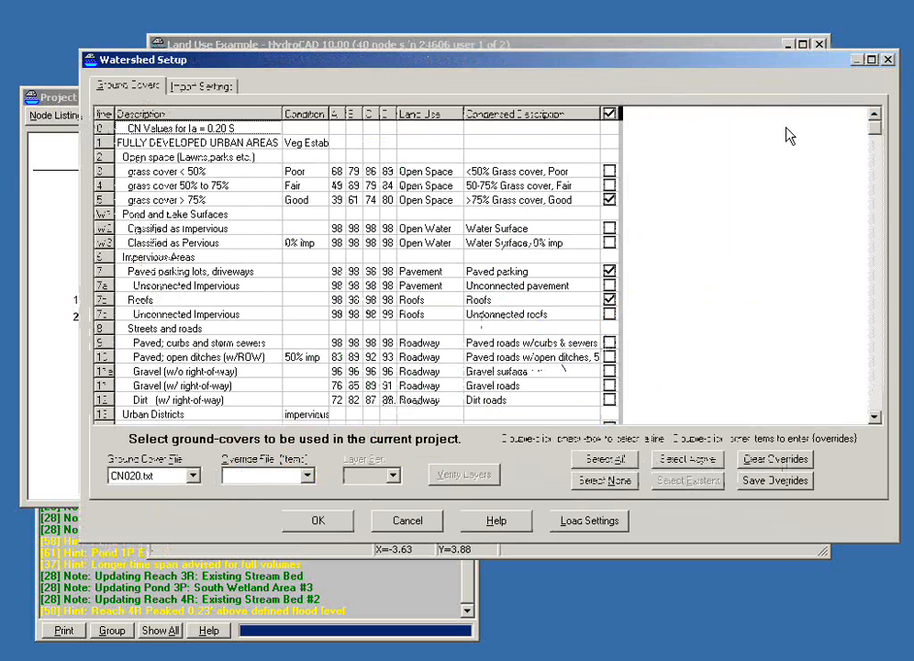
left_click_drag(447, 59, 447, 86)
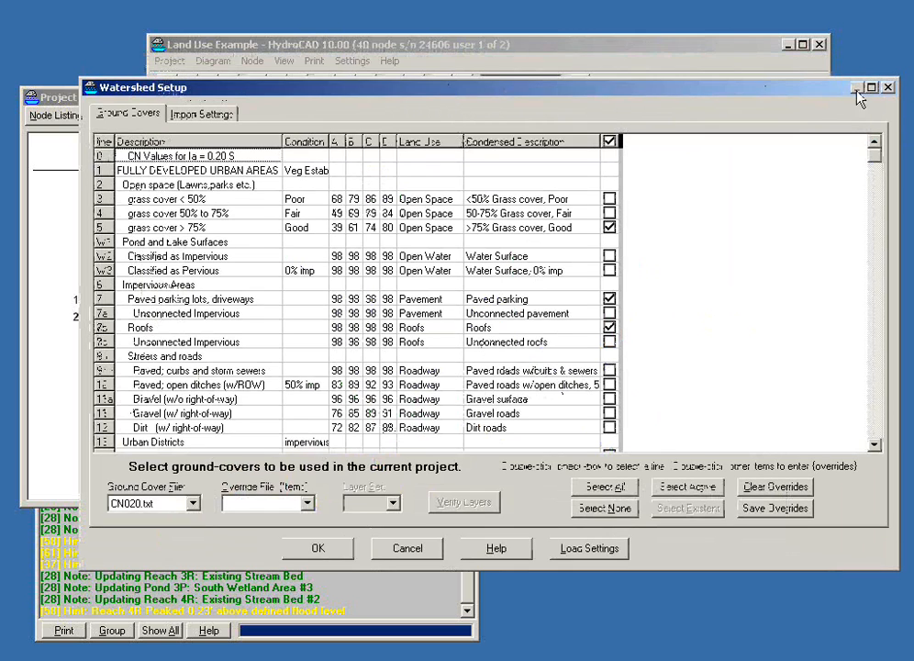
left_click(890, 88)
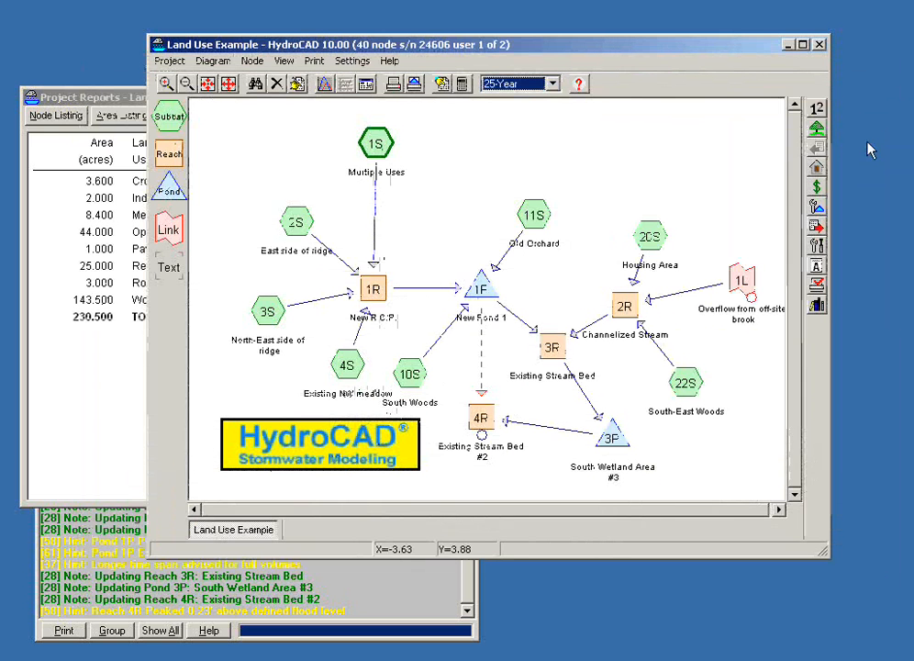
Step: Switch the imperviousness calculation for pollutant loading to use actual runoff and accept the land-use settings
left_click(820, 178)
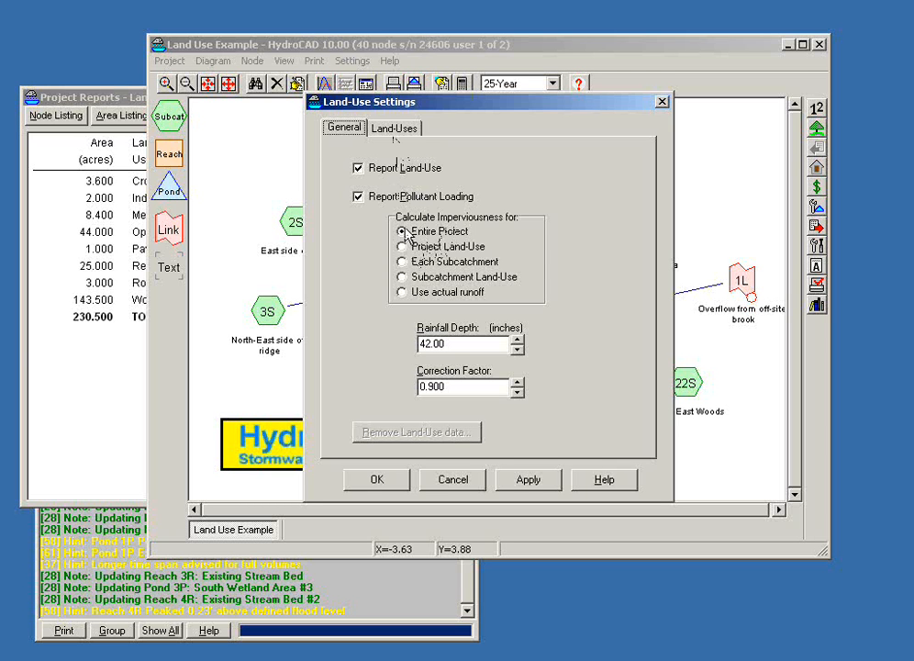
left_click(401, 293)
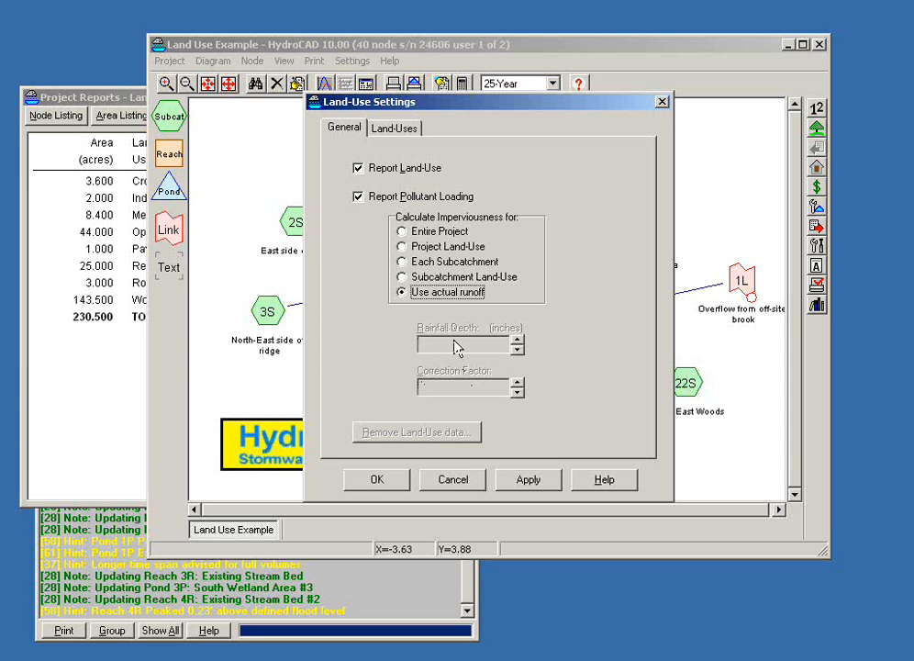
left_click(376, 483)
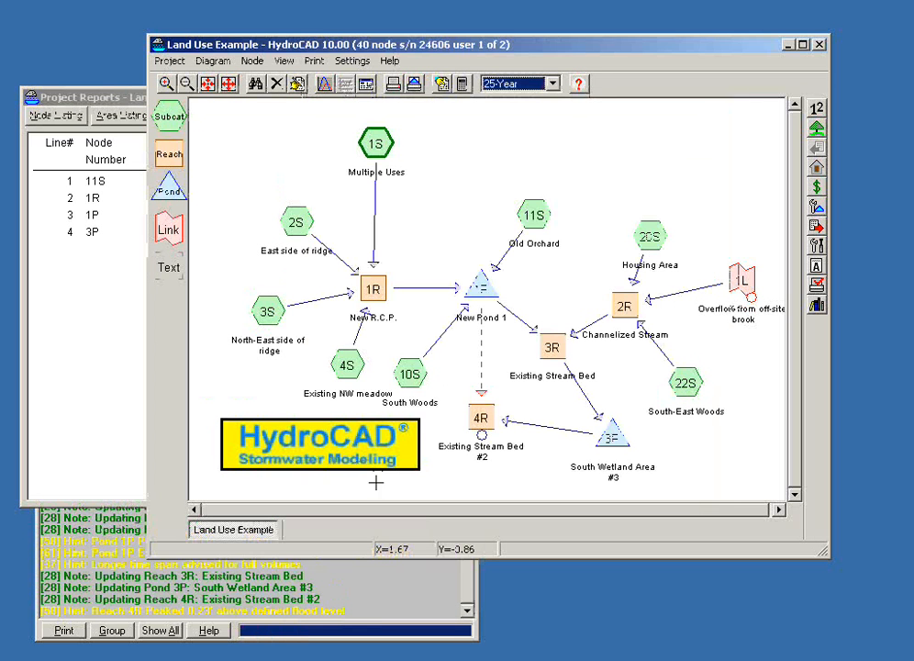
Step: Return to the project reports and review the land-use, pollutants and subcatchment loading listings based on actual runoff
left_click(132, 99)
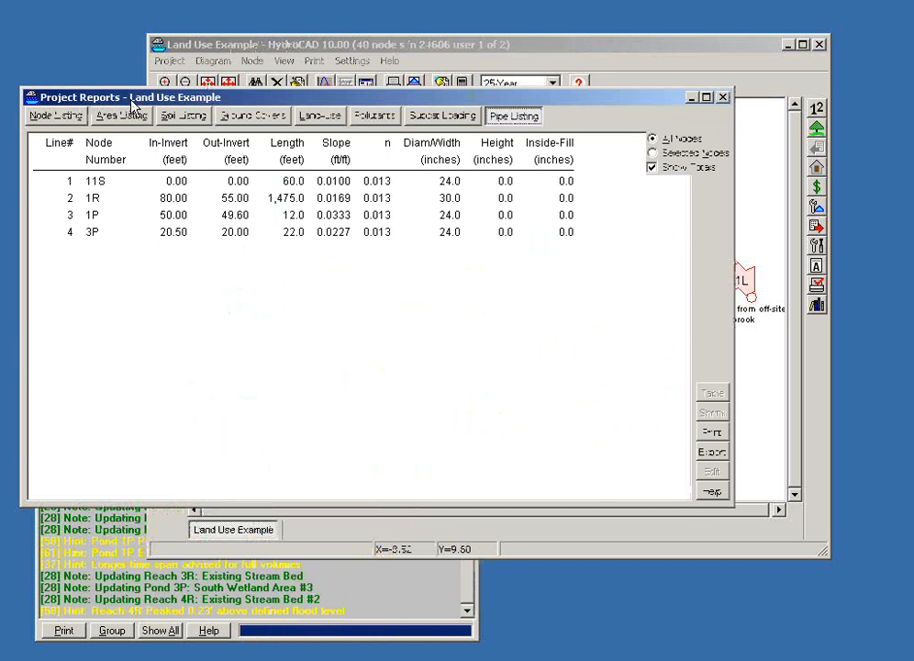
left_click(377, 122)
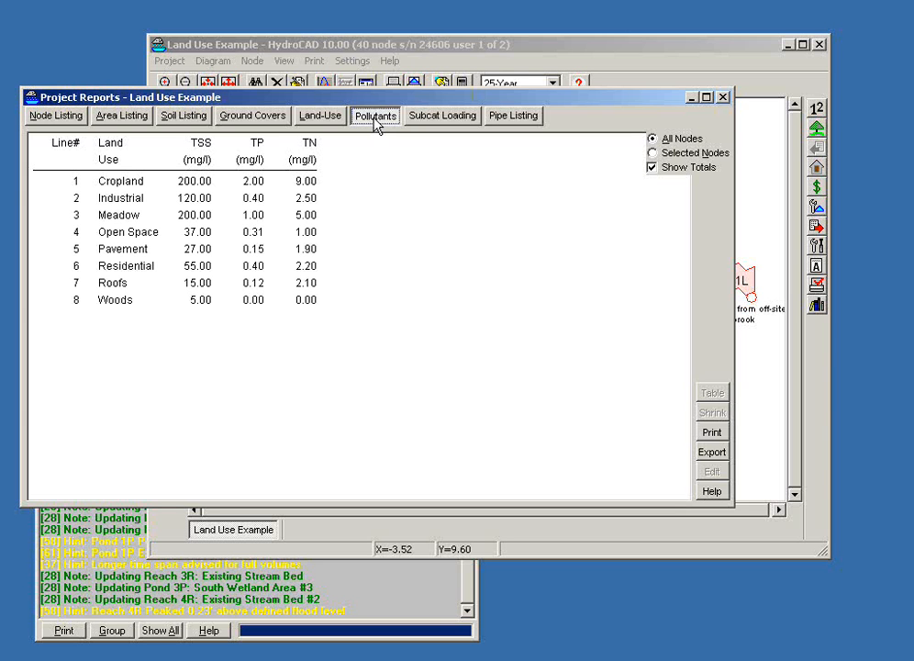
left_click(320, 119)
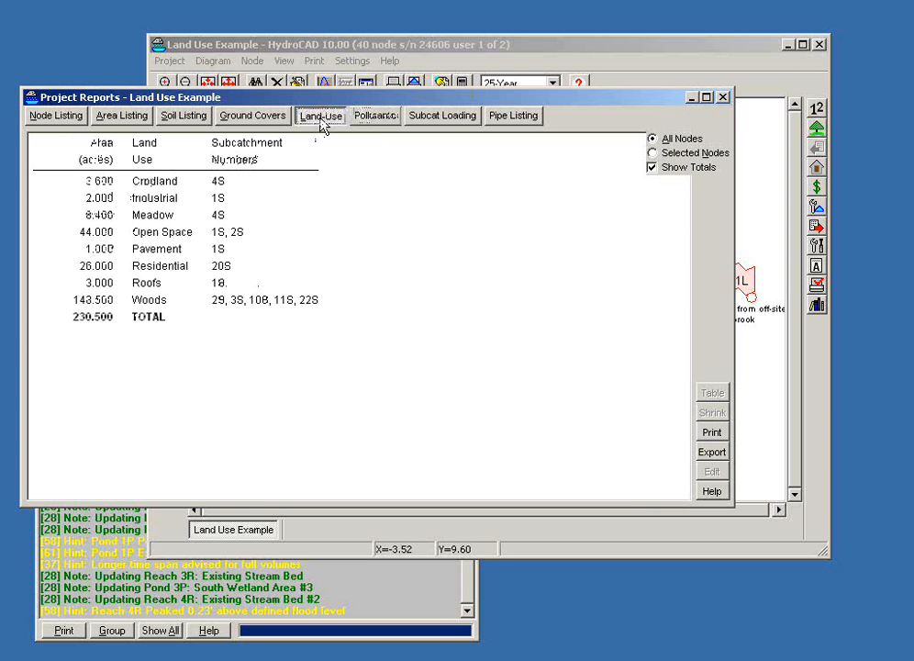
left_click(370, 122)
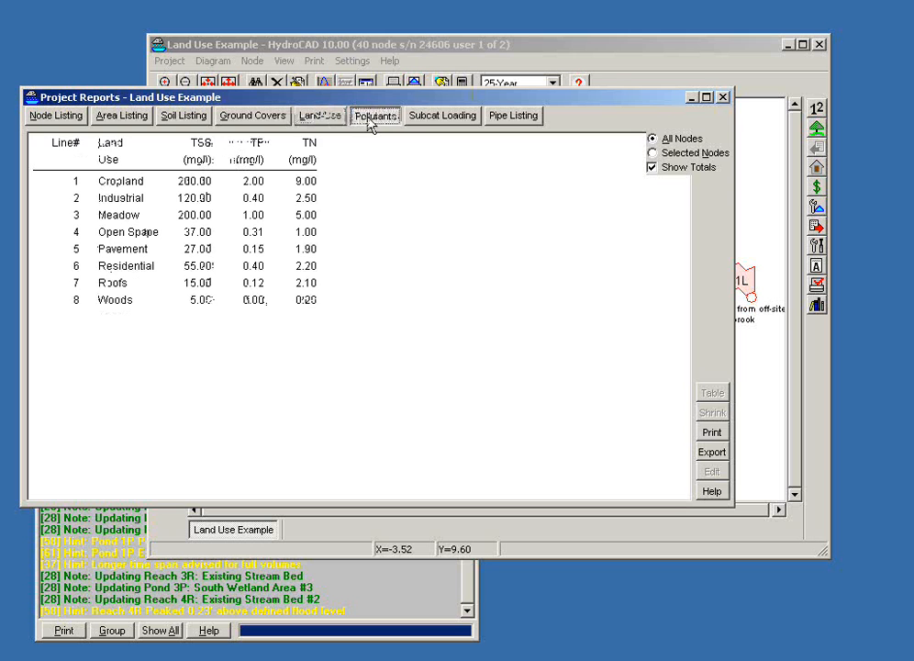
left_click(425, 121)
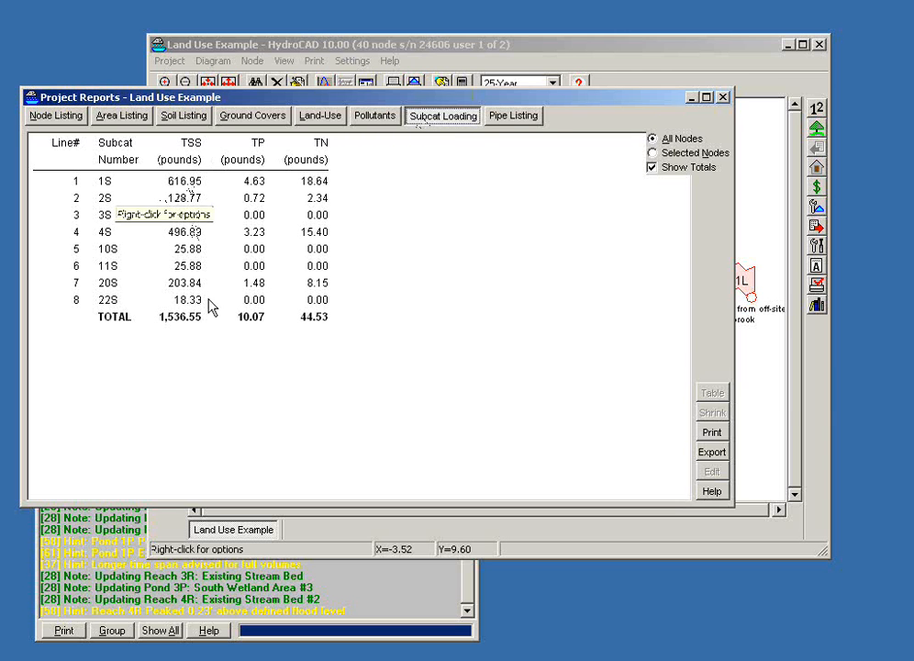
Step: Close the project reports and compare subcatchment 1S's runoff depth with the runoff depth used for its pollutant loading in the summary report
left_click(722, 97)
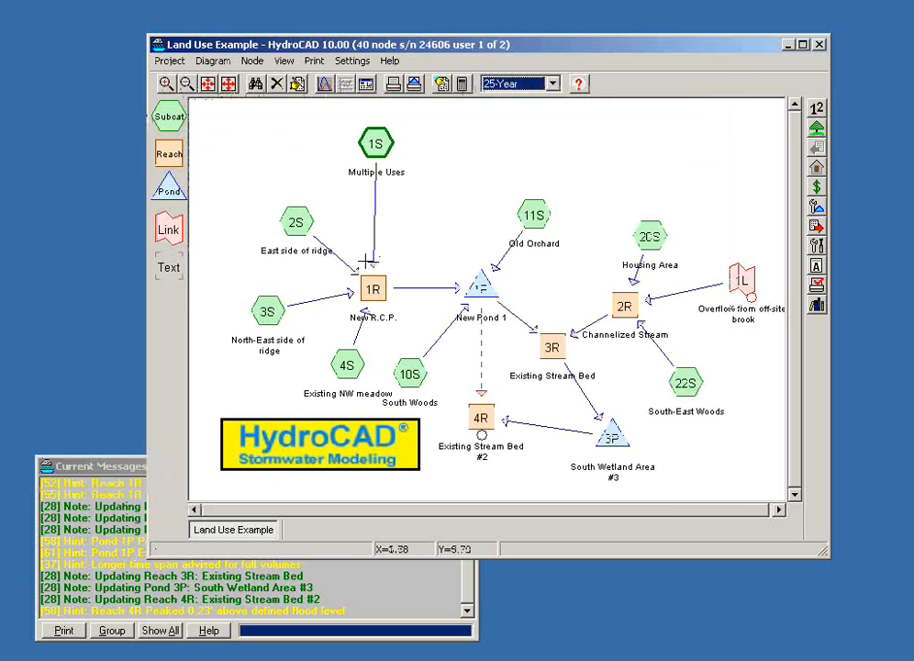
double_click(390, 130)
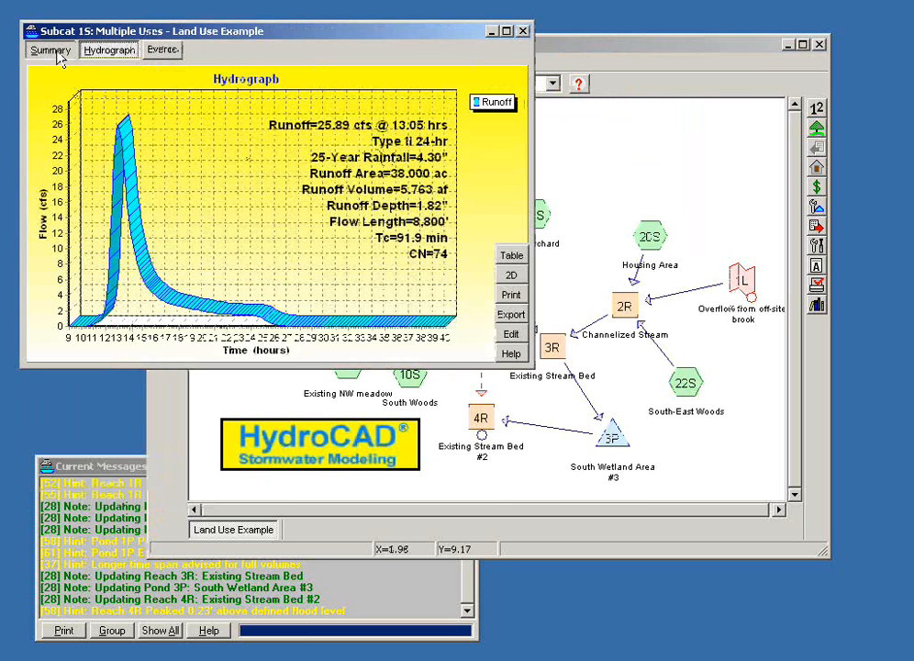
left_click(52, 50)
left_click_drag(536, 368, 780, 602)
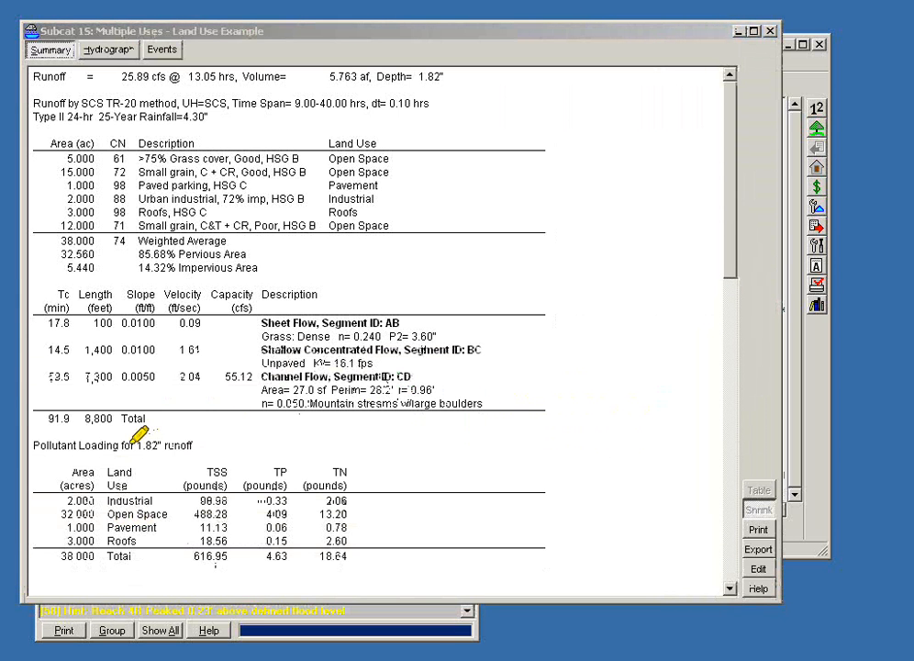
left_click_drag(125, 446, 184, 448)
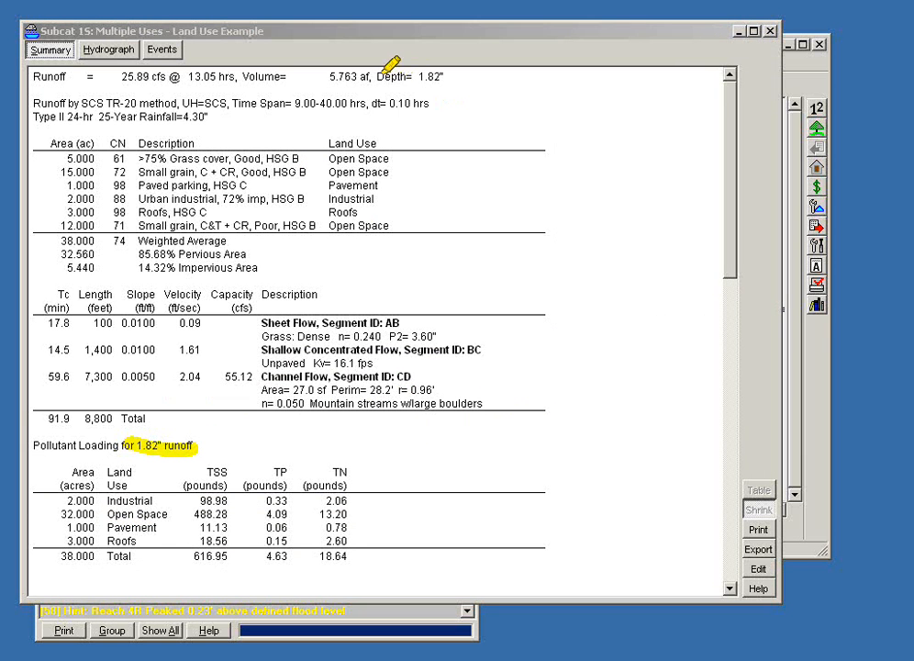
left_click_drag(376, 78, 428, 83)
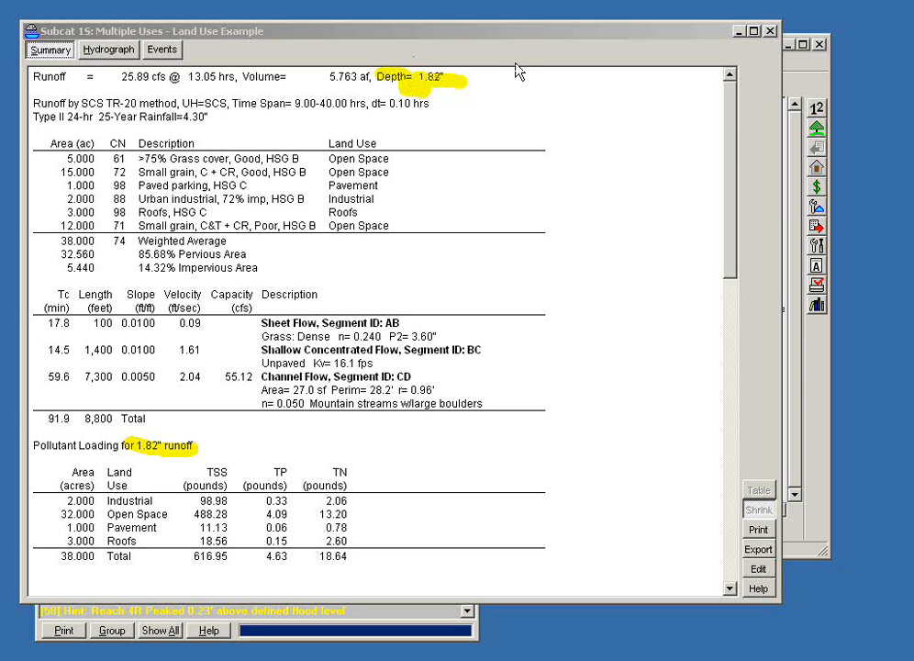
Step: Try the Project Land-Use, Each Subcatchment and Subcatchment Land-Use imperviousness options in the land-use settings, and discard the changes
left_click(817, 167)
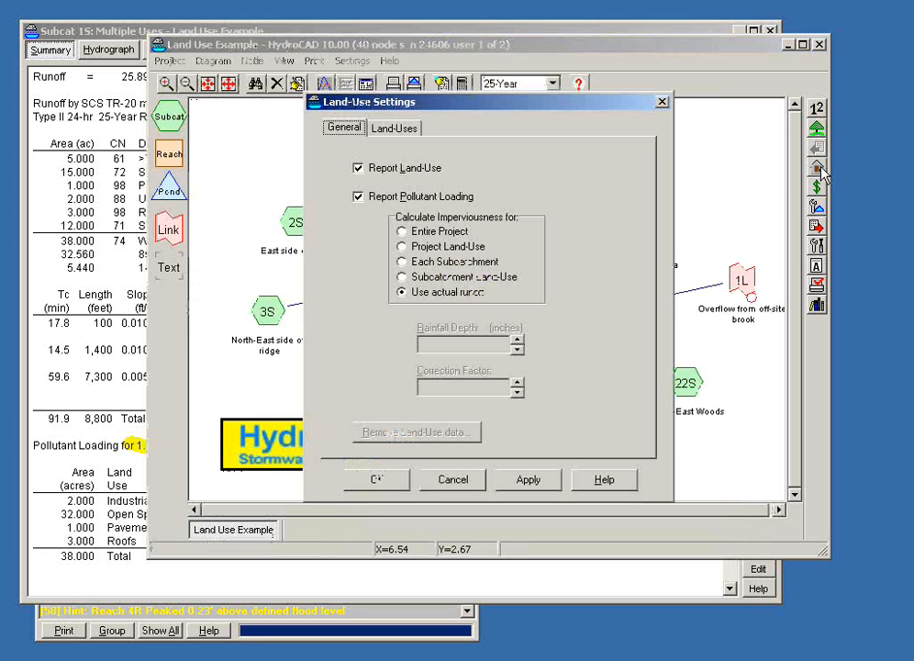
left_click(401, 247)
left_click(403, 263)
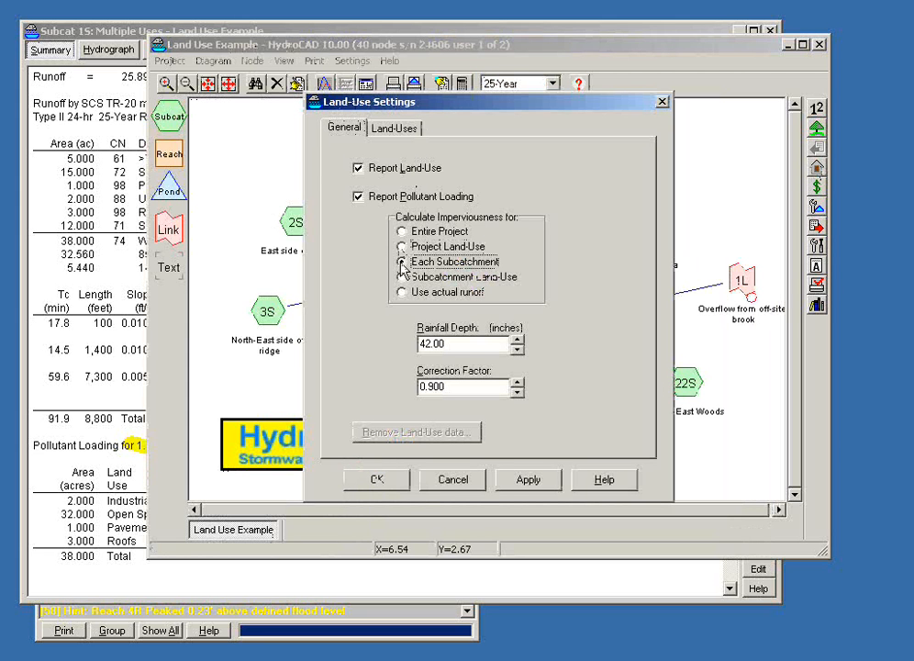
left_click(402, 278)
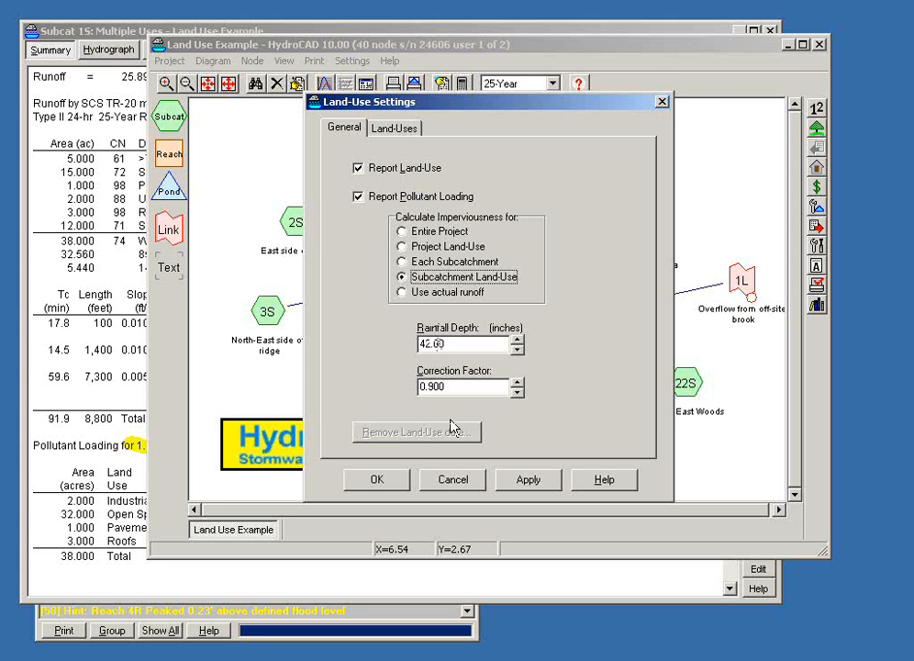
left_click(452, 479)
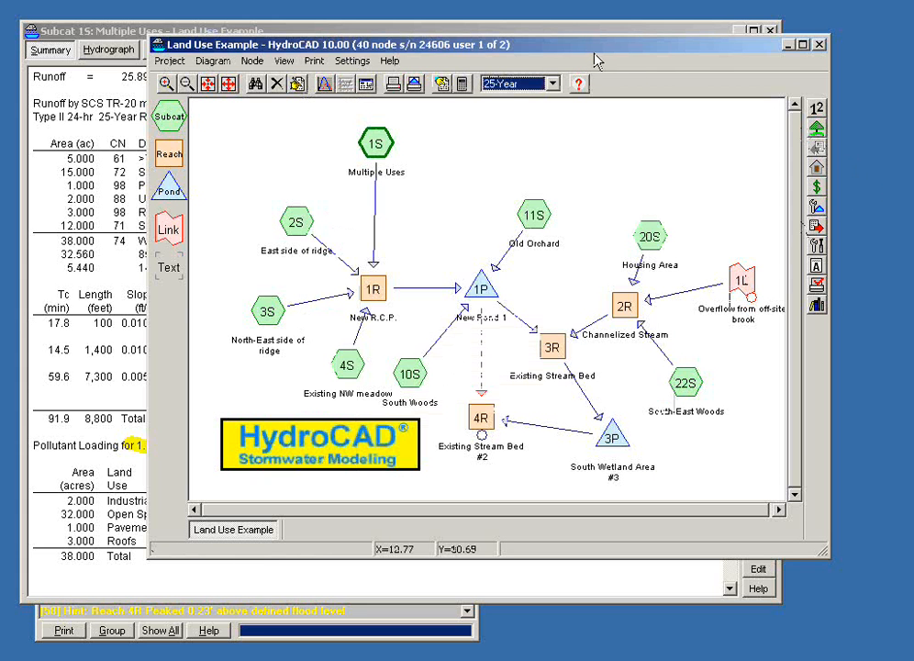
Step: Set the watershed setup to import watershed data from CAD watershed layers
left_click_drag(597, 60, 613, 85)
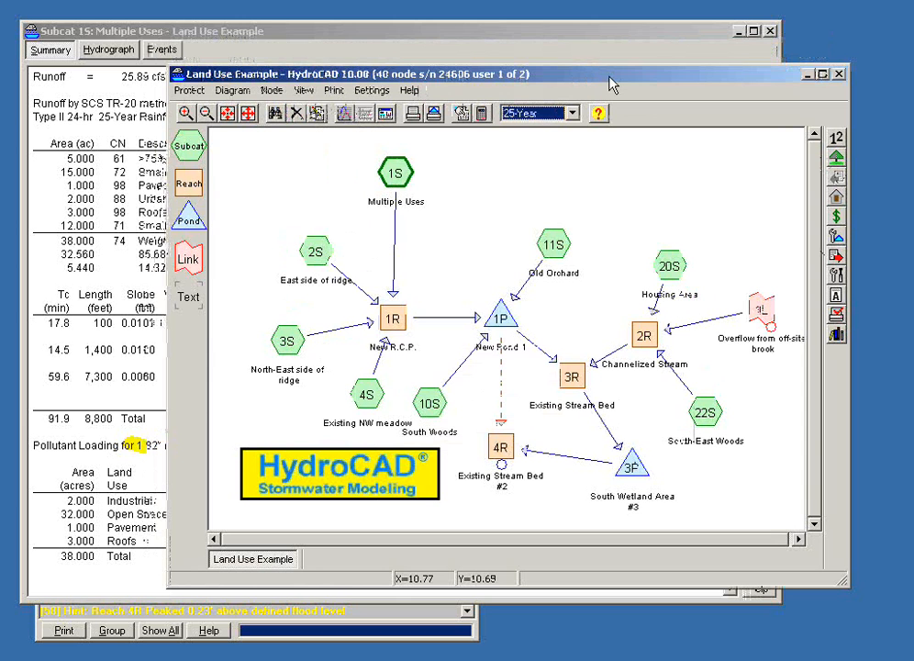
left_click(837, 160)
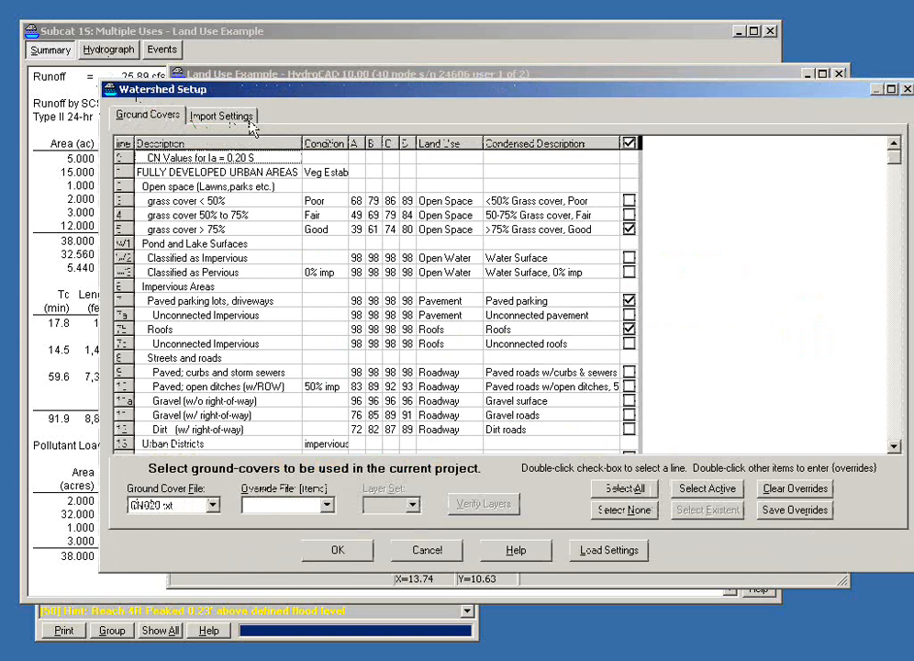
left_click_drag(264, 95, 245, 87)
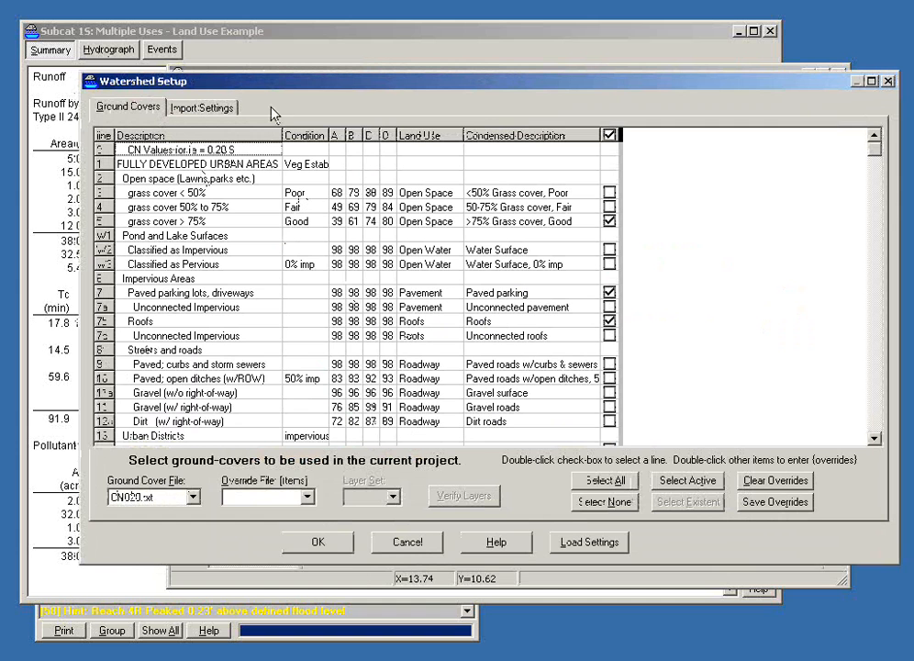
left_click_drag(262, 83, 262, 134)
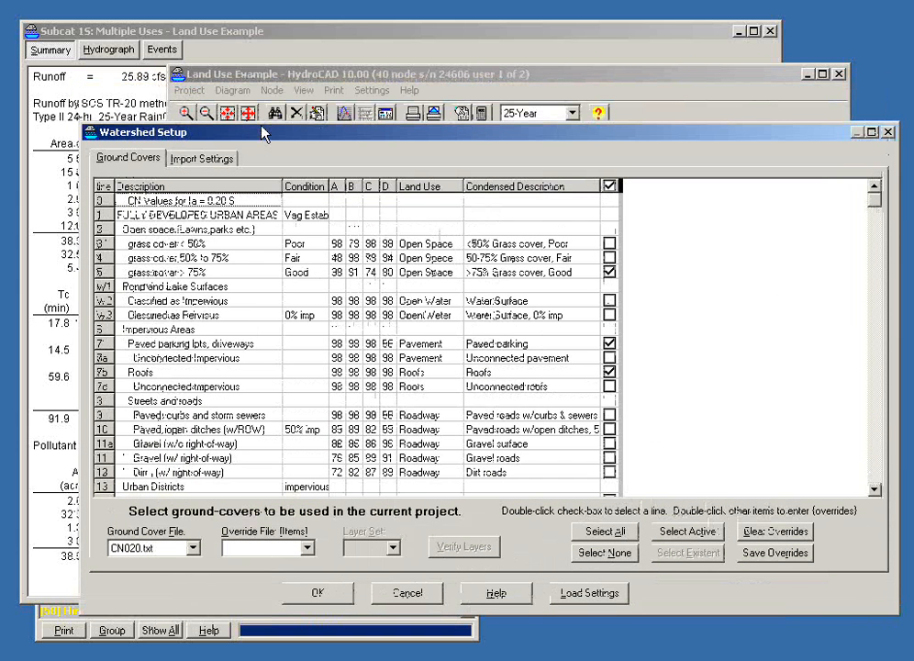
left_click(201, 159)
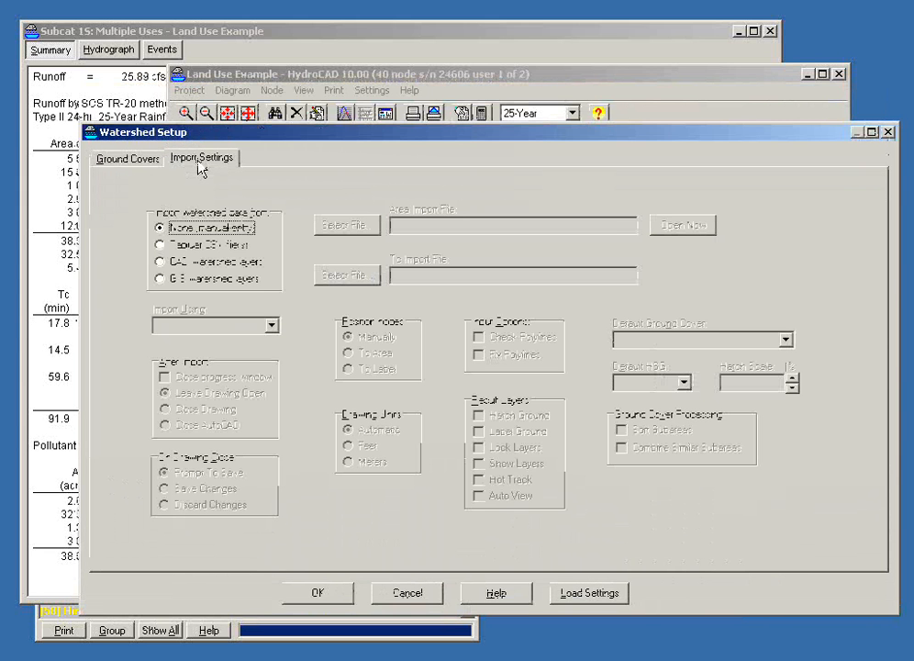
left_click(161, 261)
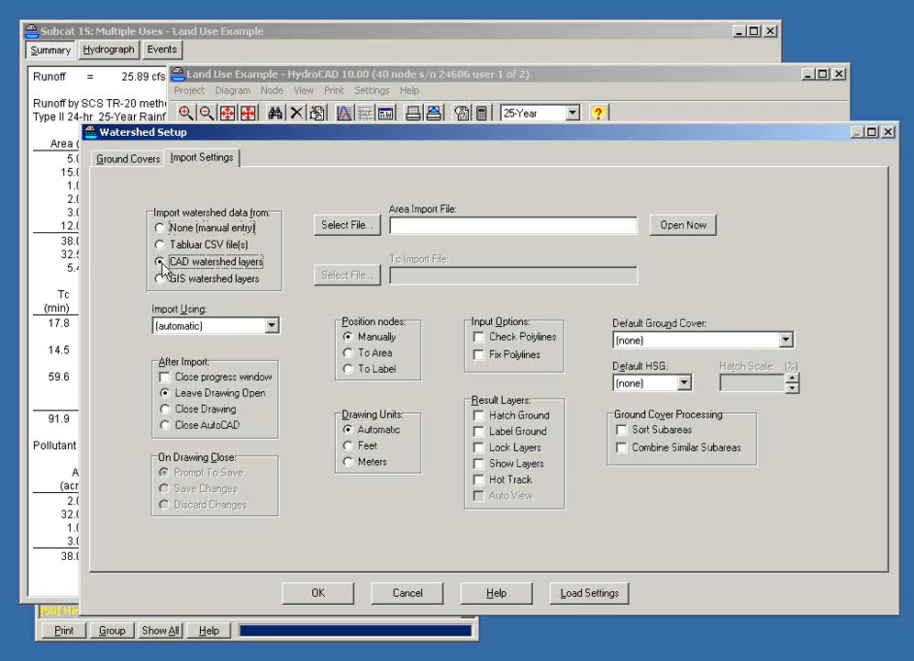
Step: Examine the layer names assigned to the ground covers and the additional drawing layers, including the HC_land_use_text layer
left_click(128, 159)
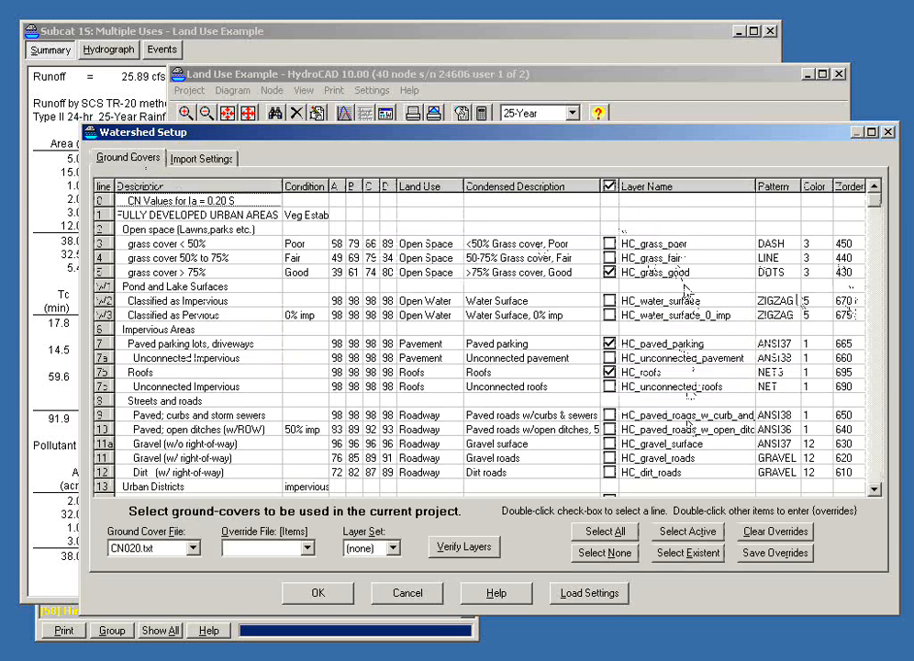
left_click(666, 229)
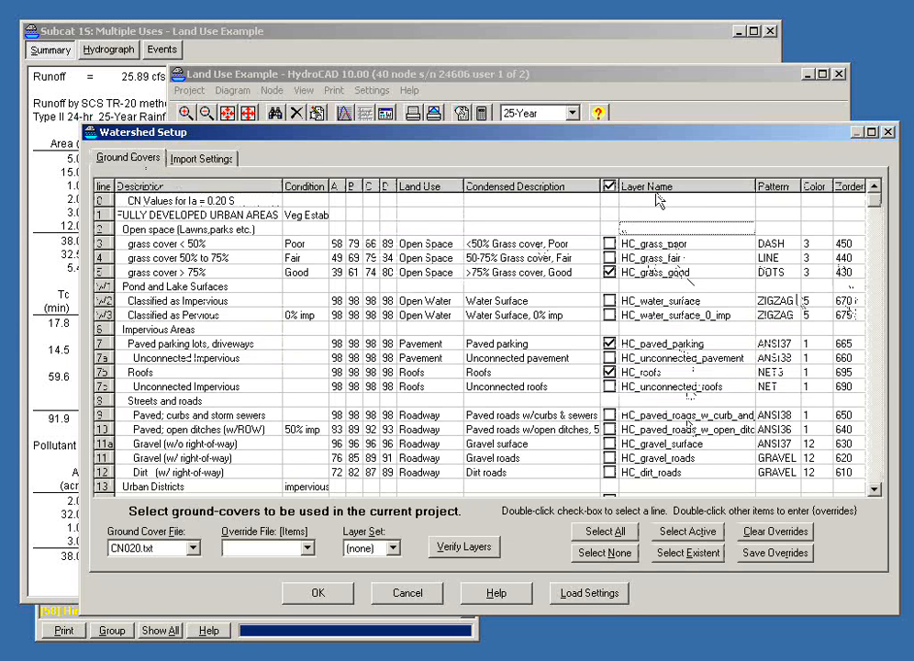
key("Down")
key("Down")
key("Down")
key("Down")
key("Down")
key("Down")
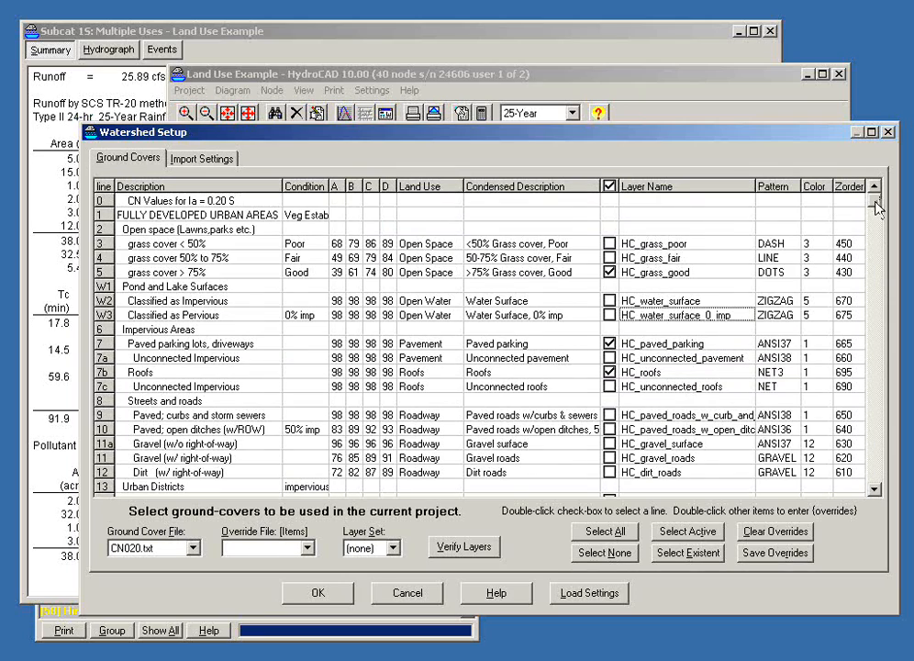
mouse_move(877, 209)
left_mouse_down()
mouse_move(881, 335)
mouse_move(902, 441)
mouse_move(895, 514)
left_mouse_up()
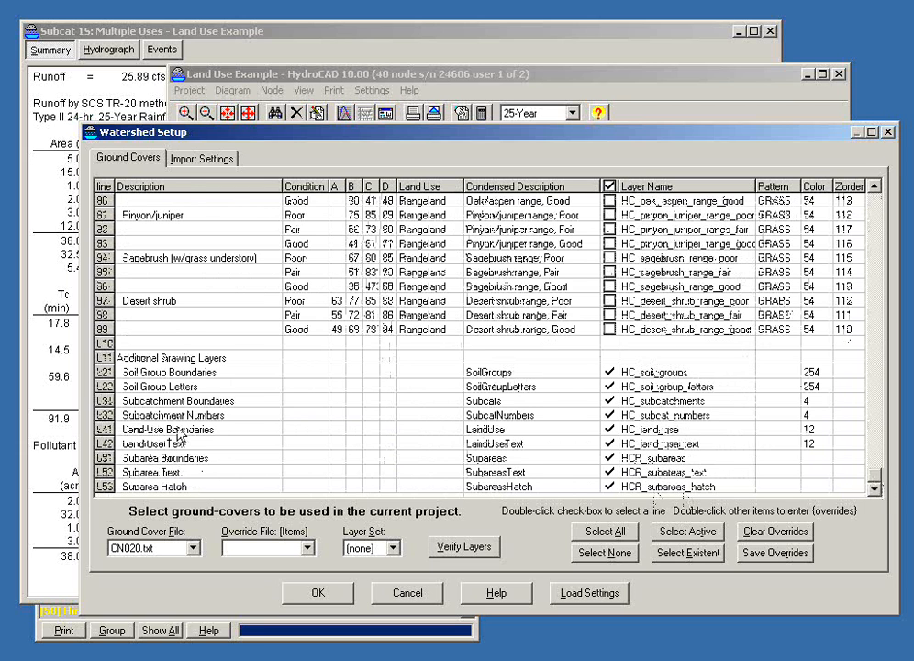
left_click(652, 445)
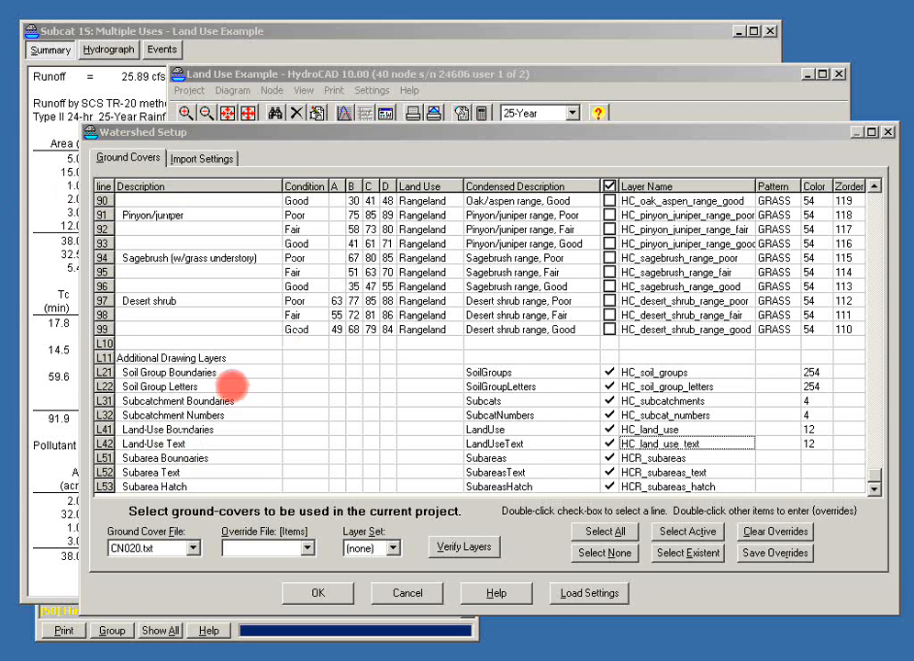
Step: Discard the watershed setup changes, recheck the pollutant loading in subcatchment 1S's summary, and close that report
left_click(420, 595)
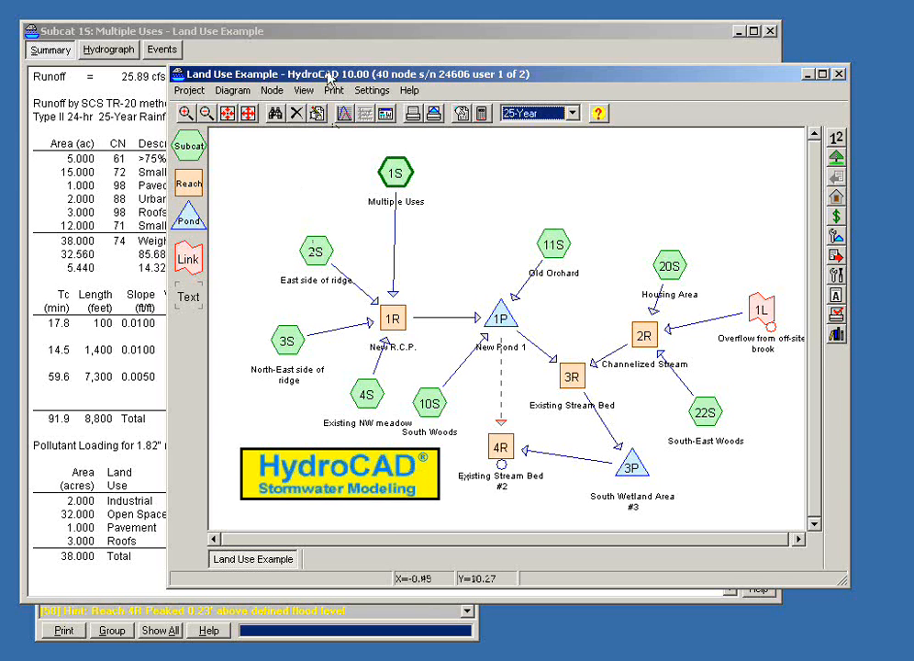
left_click(319, 34)
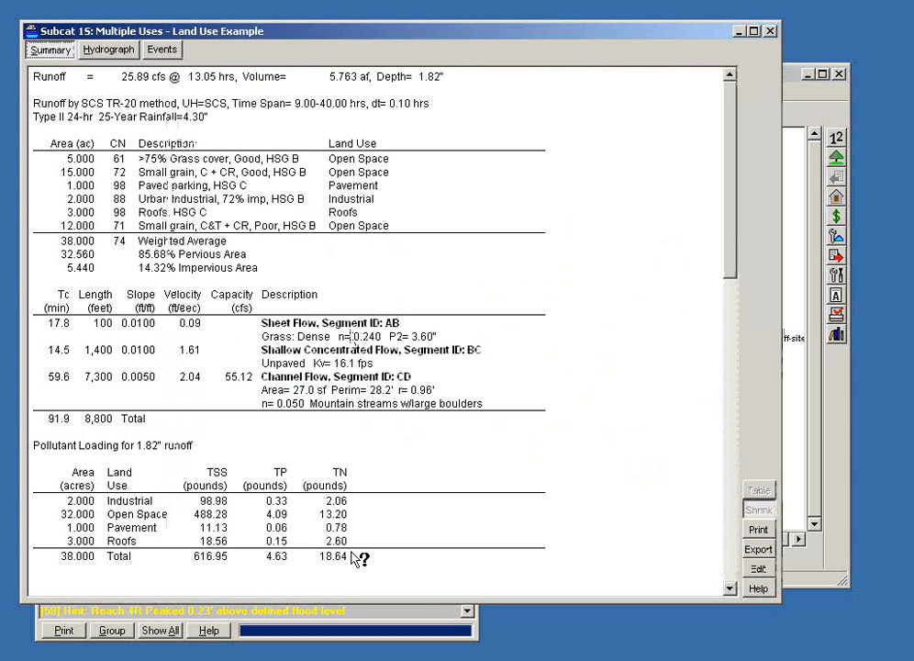
left_click(769, 31)
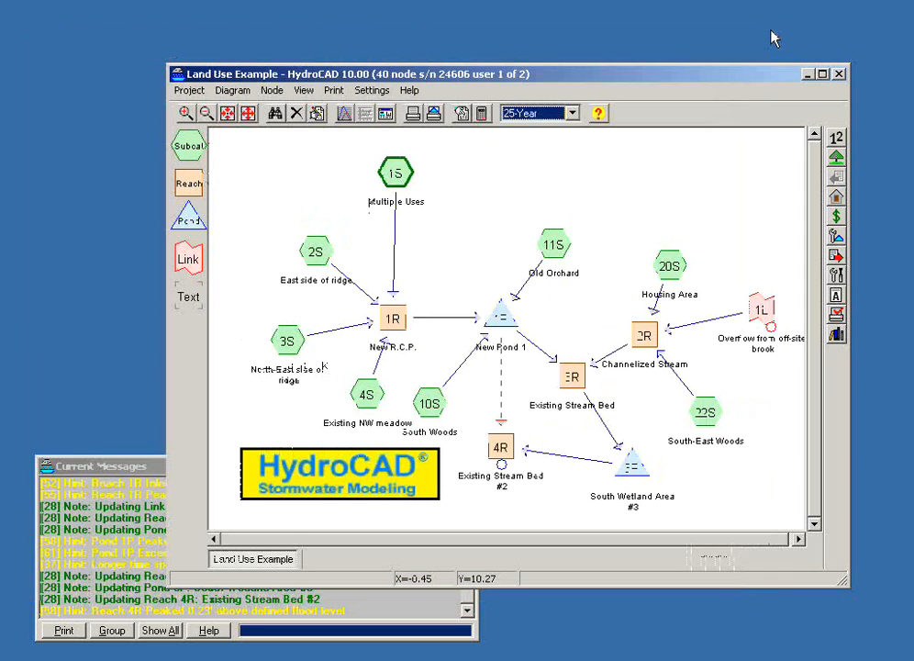